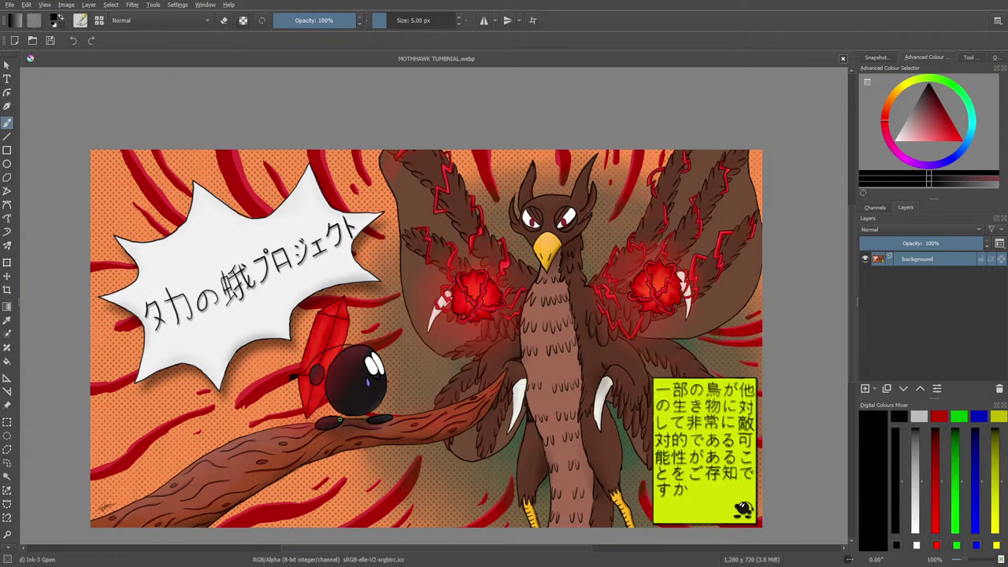
pyautogui.scroll(-2, 851, 305)
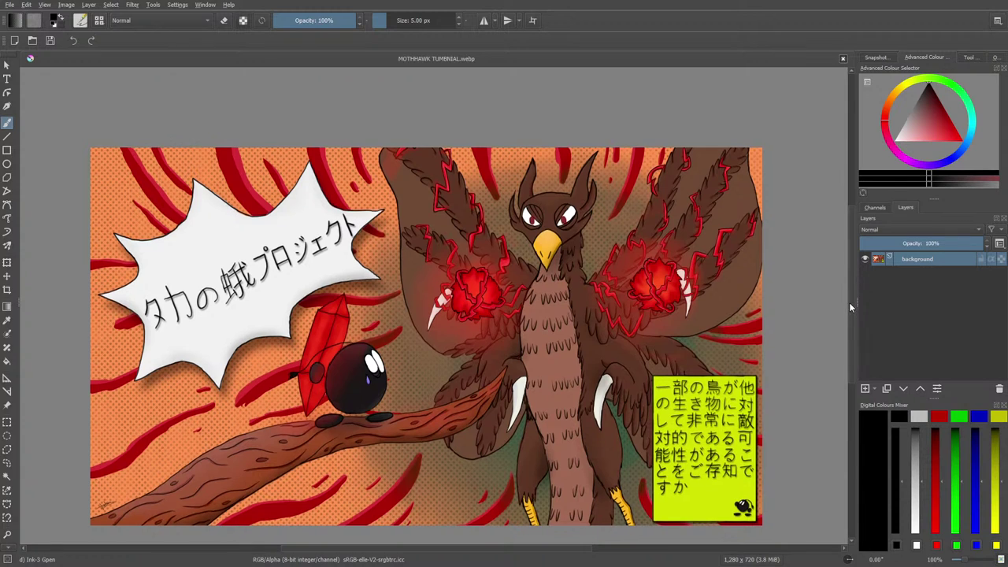
pyautogui.scroll(1, 850, 308)
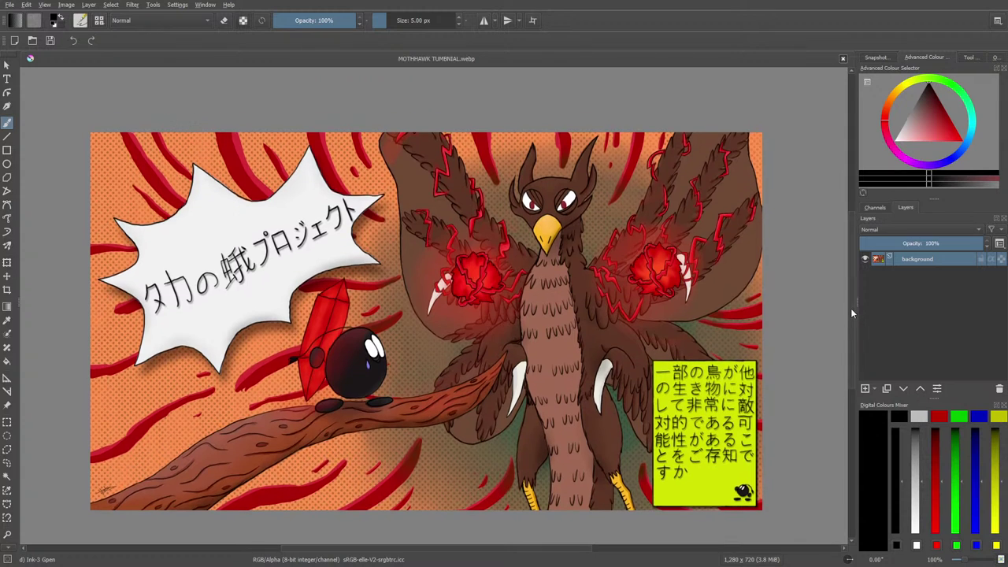
pyautogui.moveTo(965, 561); pyautogui.dragTo(969, 563)
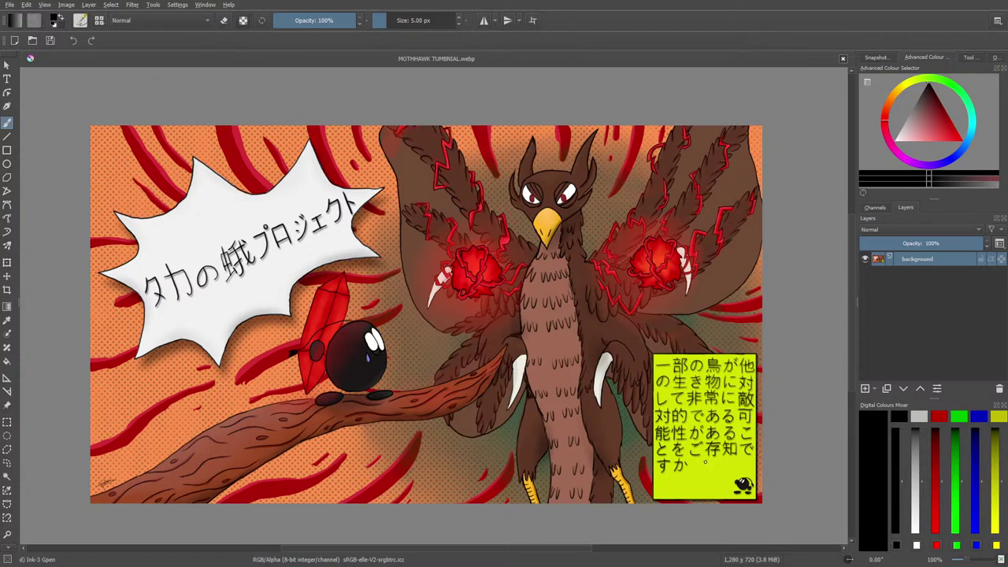
pyautogui.press('e')
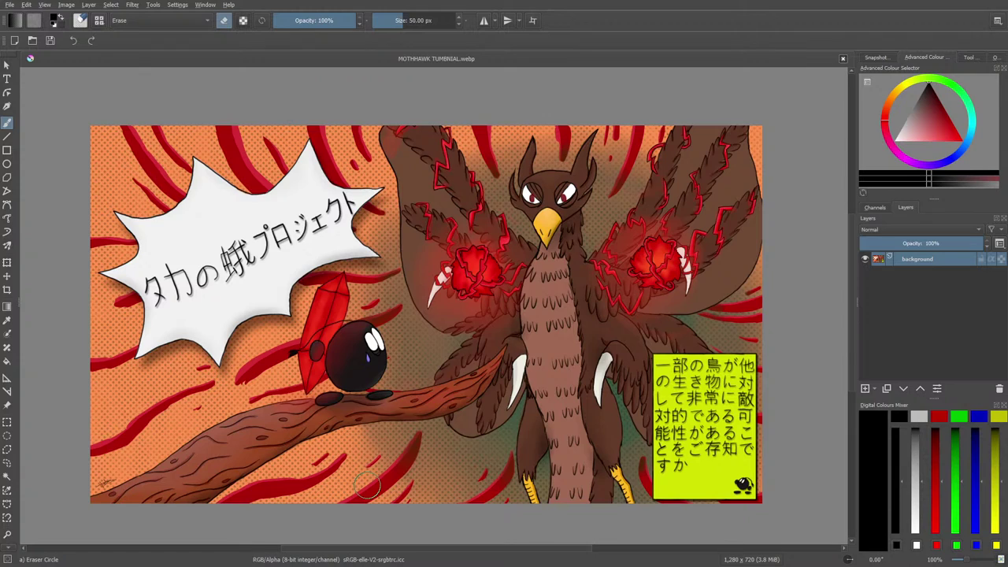
pyautogui.press('/')
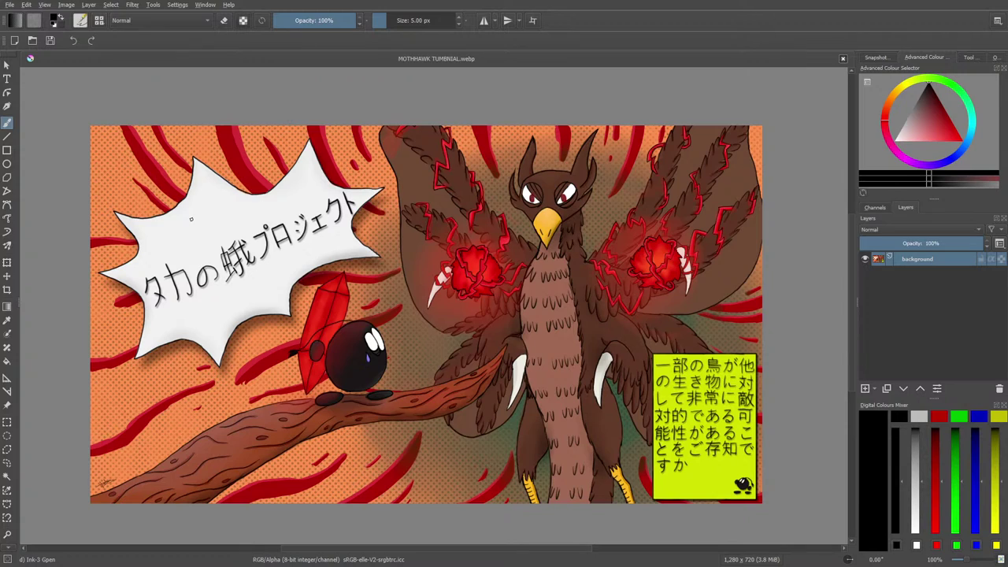
pyautogui.moveTo(215, 260); pyautogui.dragTo(218, 268)
# Open the image fired up.webp from the fired up folder inside digi tekenimngen > angry chicken.
pyautogui.click(32, 41)
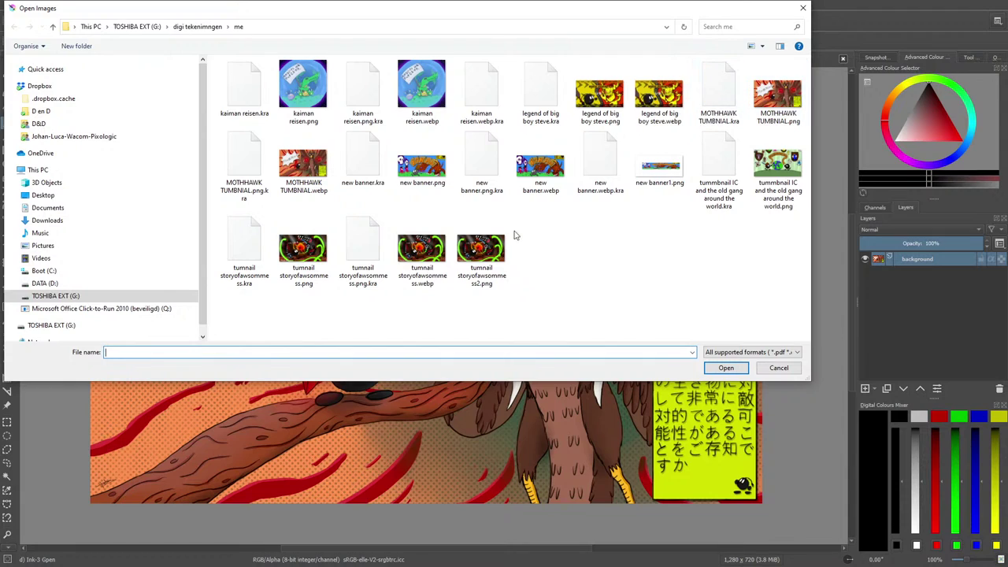
pyautogui.click(196, 26)
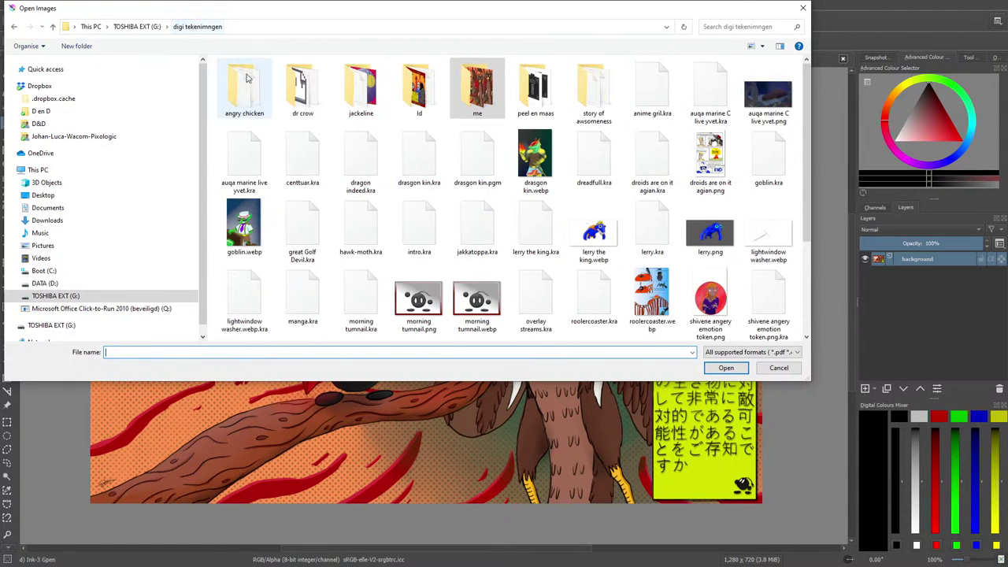
pyautogui.click(240, 95)
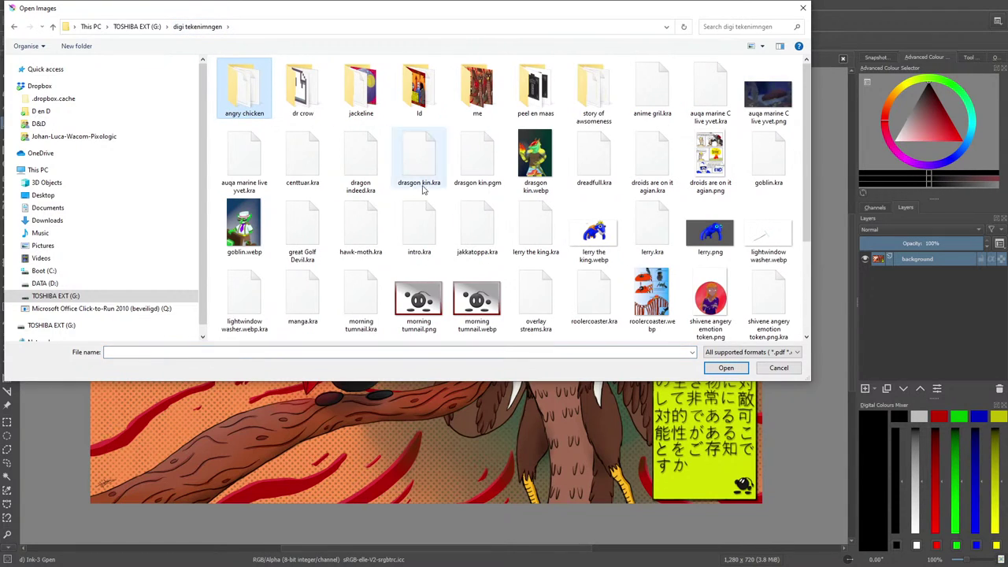
pyautogui.click(725, 367)
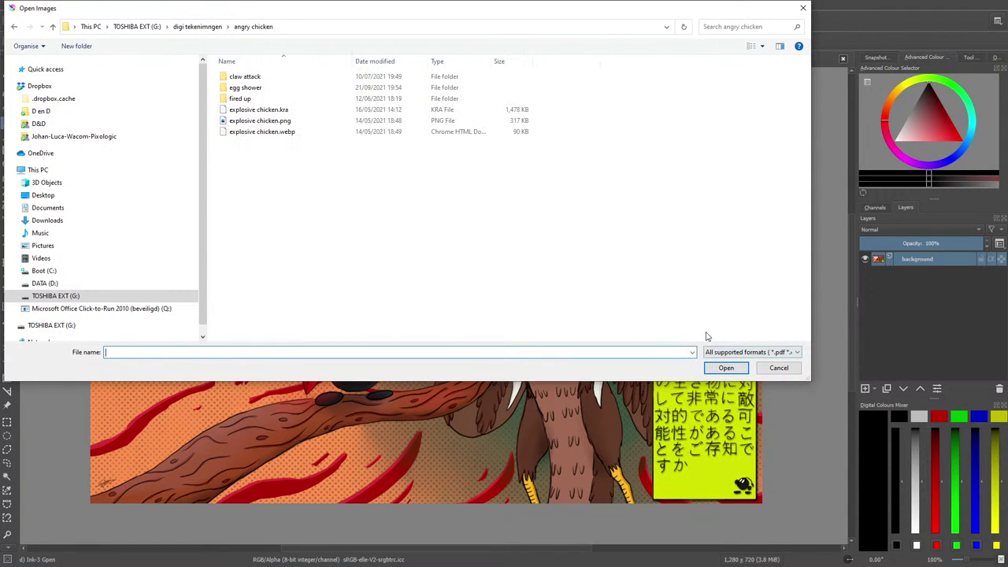
pyautogui.click(235, 99)
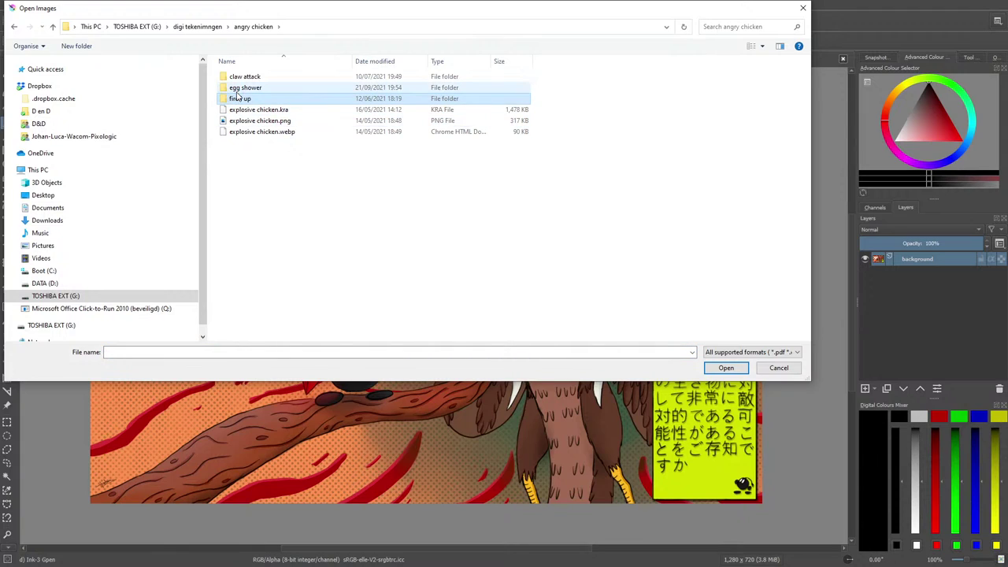
pyautogui.doubleClick(238, 100)
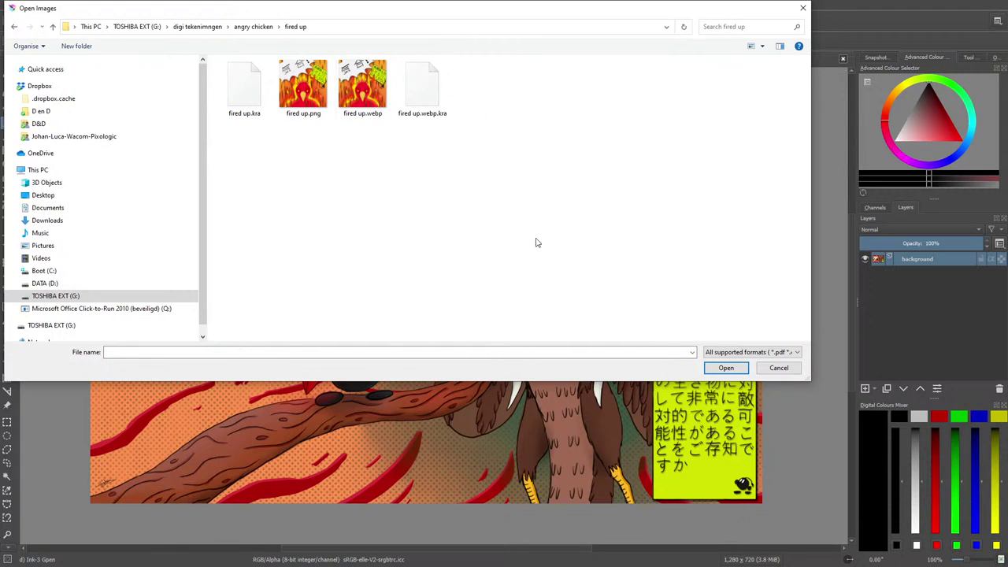
pyautogui.click(368, 102)
pyautogui.doubleClick(360, 91)
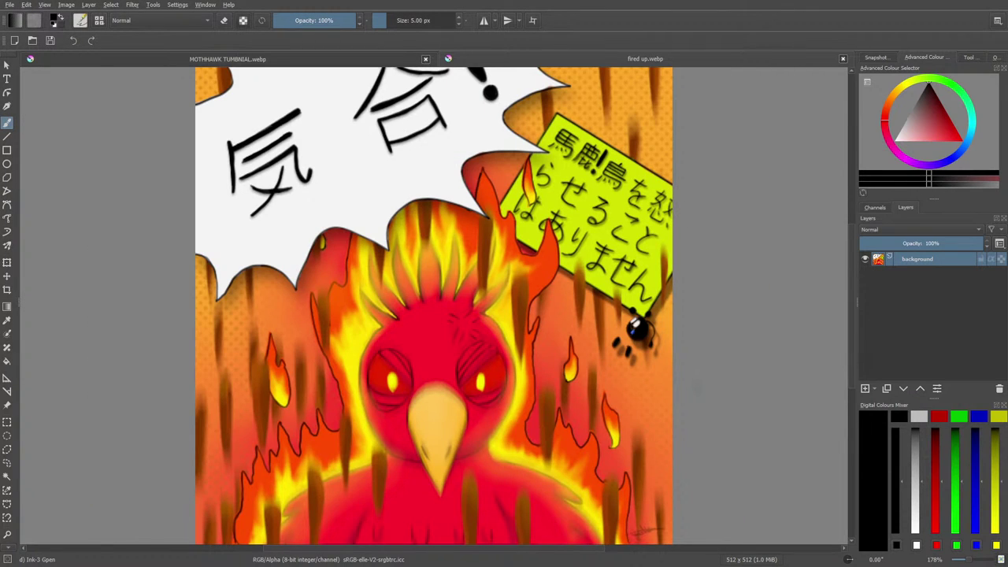
# Compare the whole fired up.webp drawing with MOTHHAWK TUMBNIAL.webp, switching back and forth between the two images.
pyautogui.moveTo(969, 561); pyautogui.dragTo(972, 561)
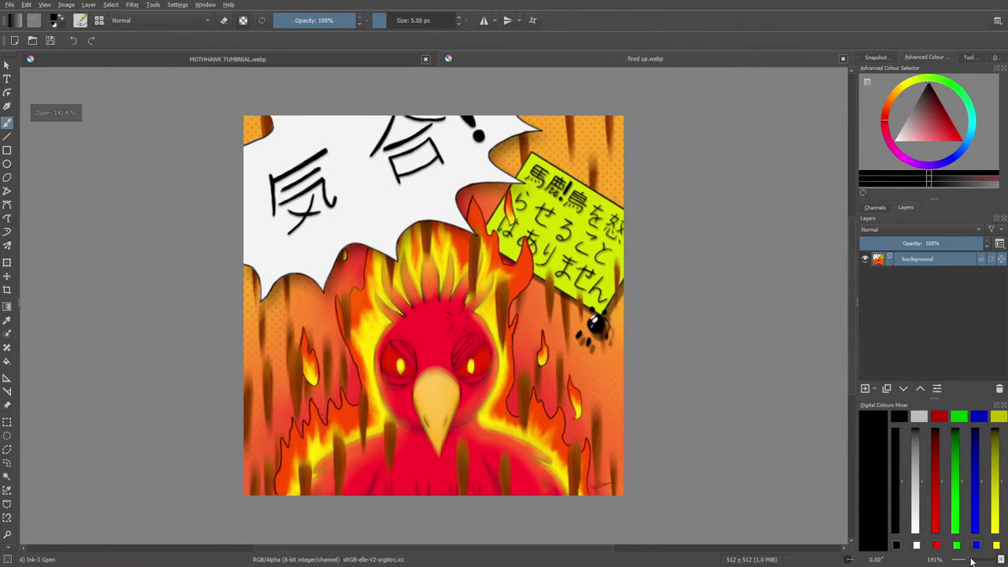
pyautogui.click(358, 58)
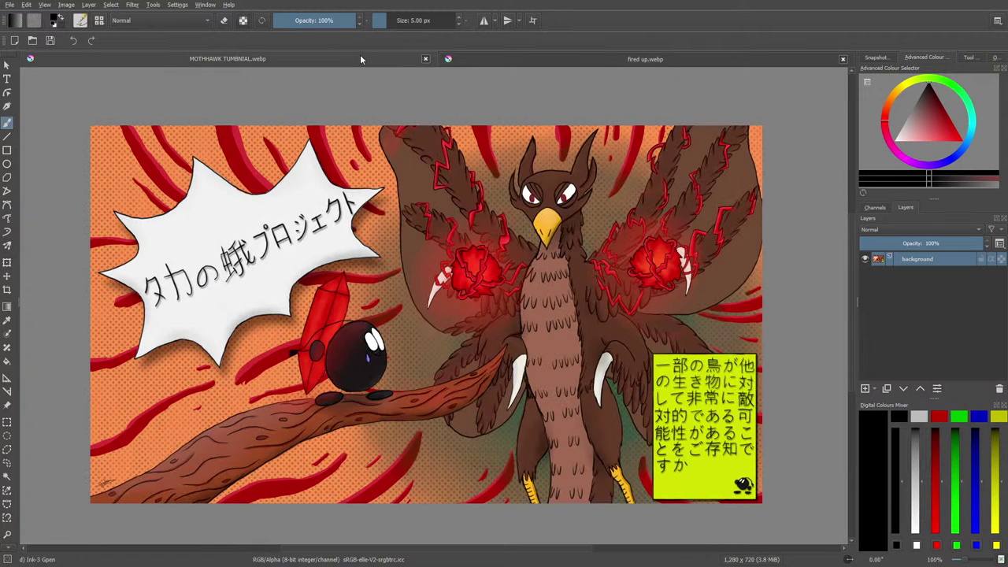
pyautogui.click(504, 61)
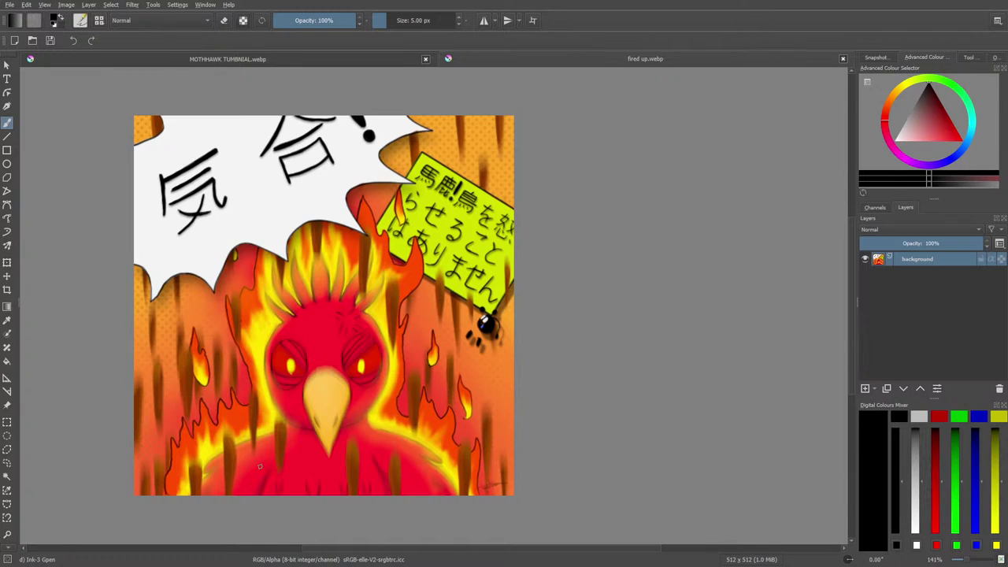
pyautogui.click(242, 57)
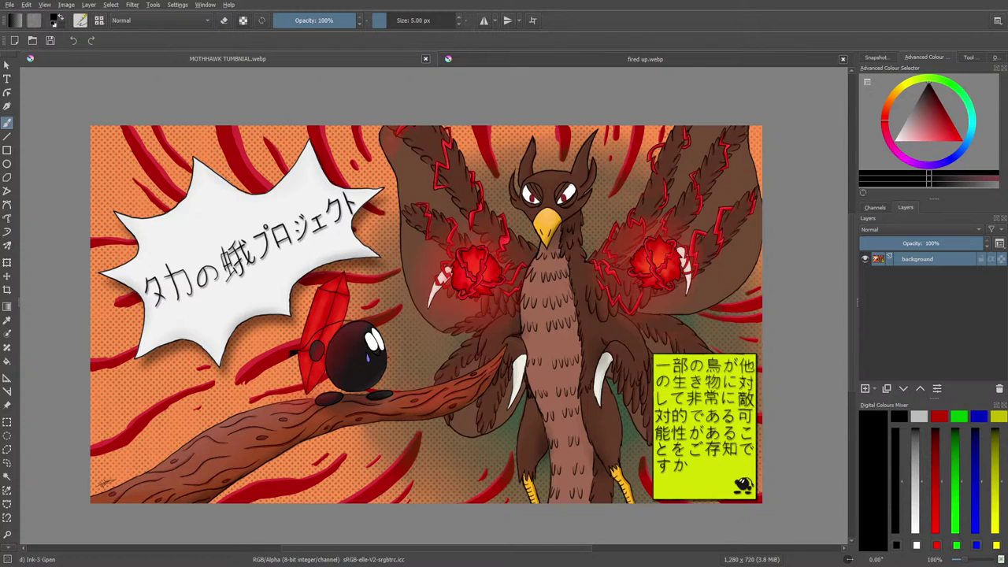
pyautogui.click(513, 59)
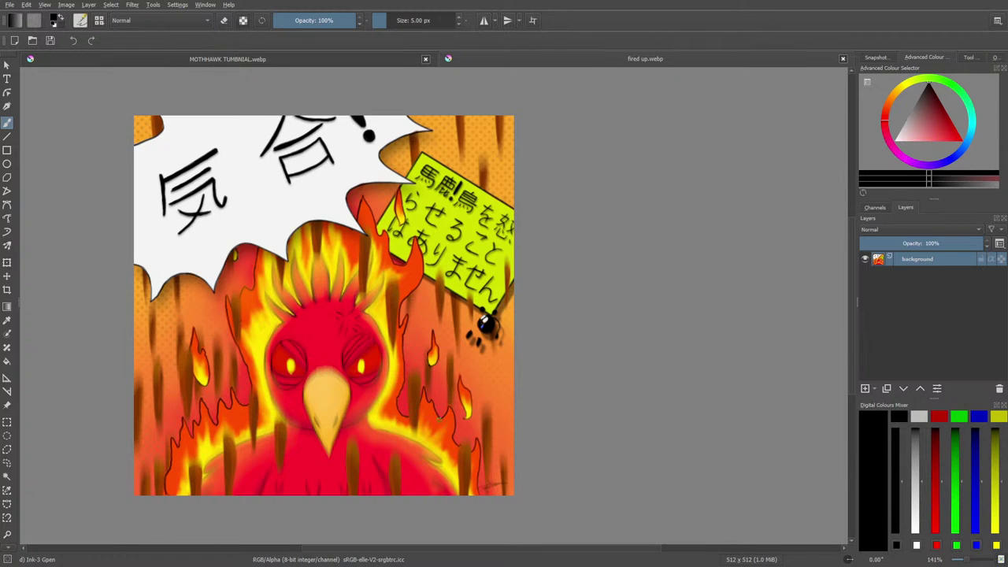
pyautogui.click(205, 59)
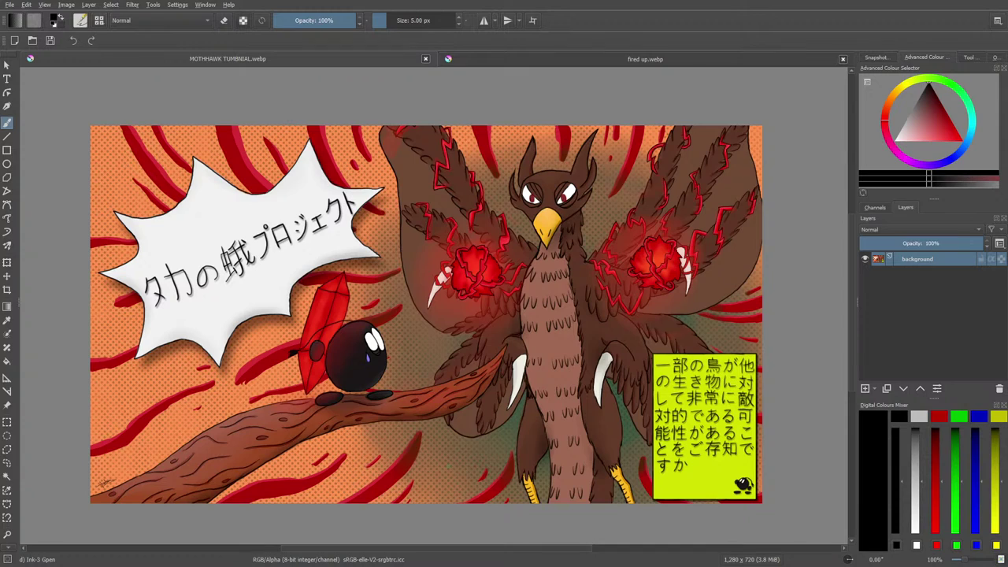
pyautogui.click(498, 61)
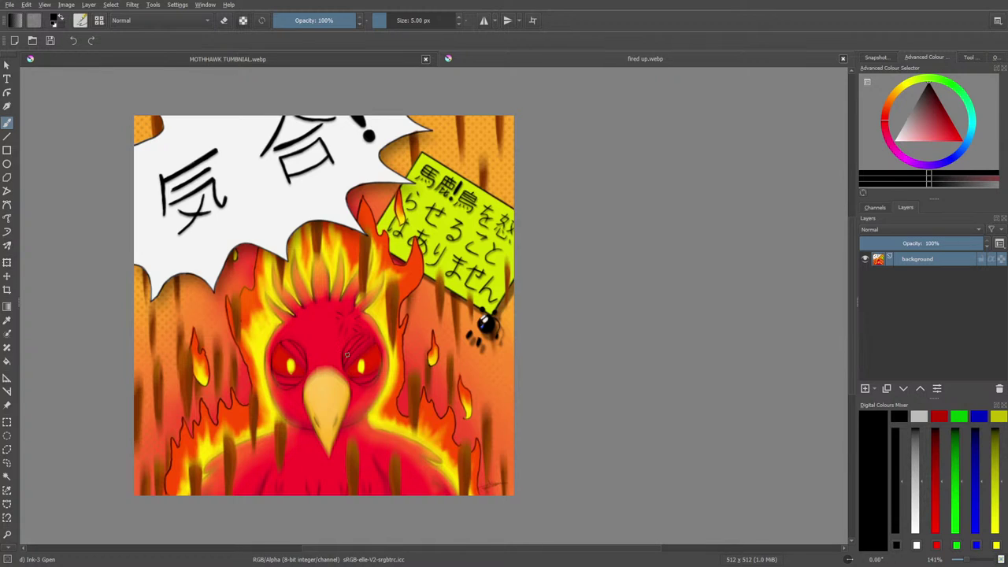
pyautogui.click(343, 60)
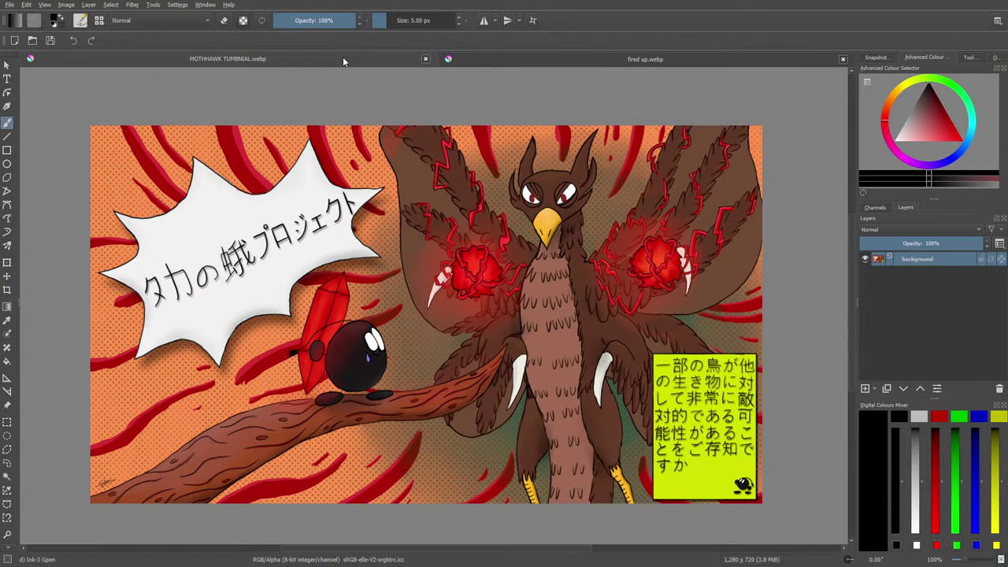
# Open egg-shower.png from the egg shower folder inside the angry chicken folder.
pyautogui.click(32, 40)
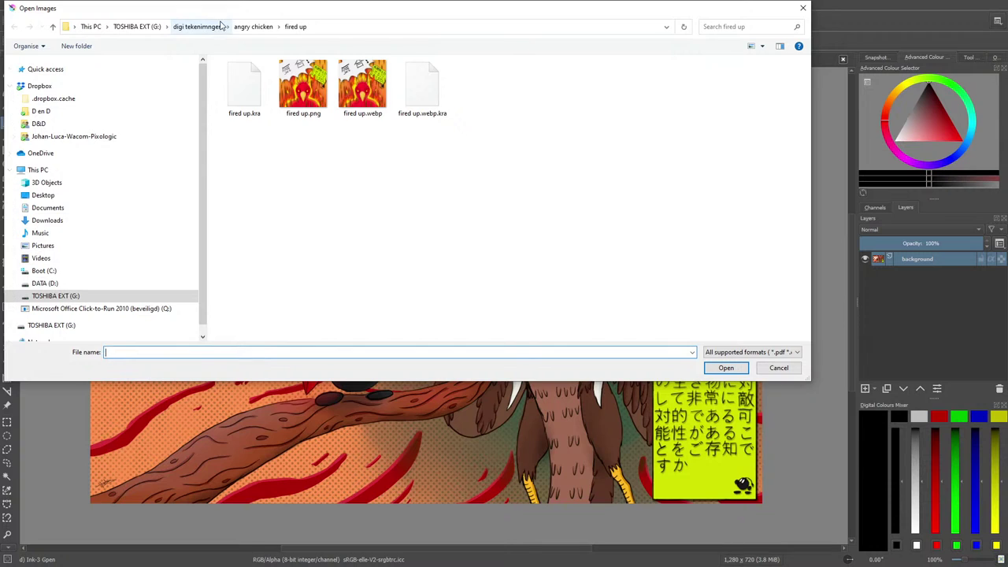
pyautogui.click(251, 27)
pyautogui.click(245, 87)
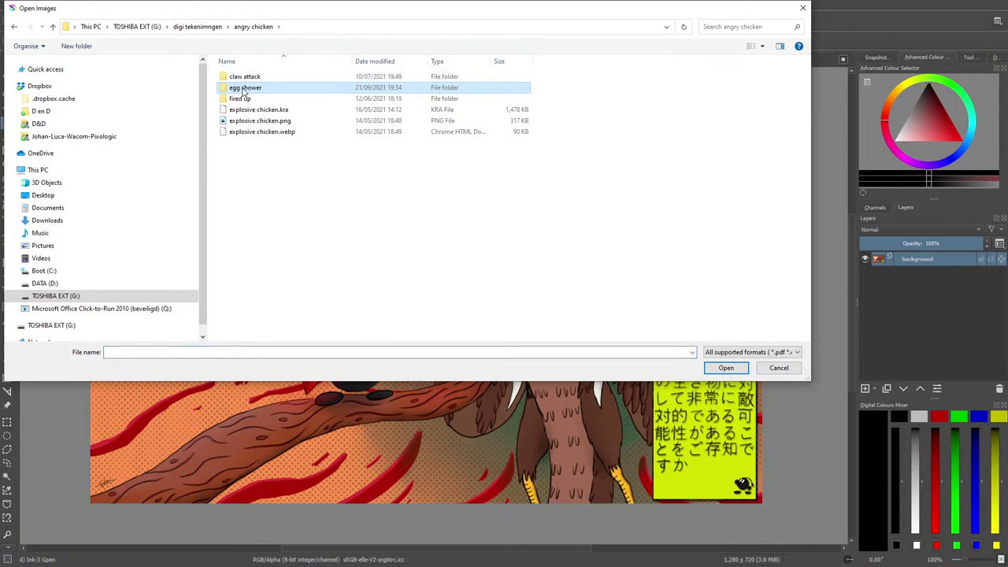
pyautogui.click(718, 368)
pyautogui.click(362, 87)
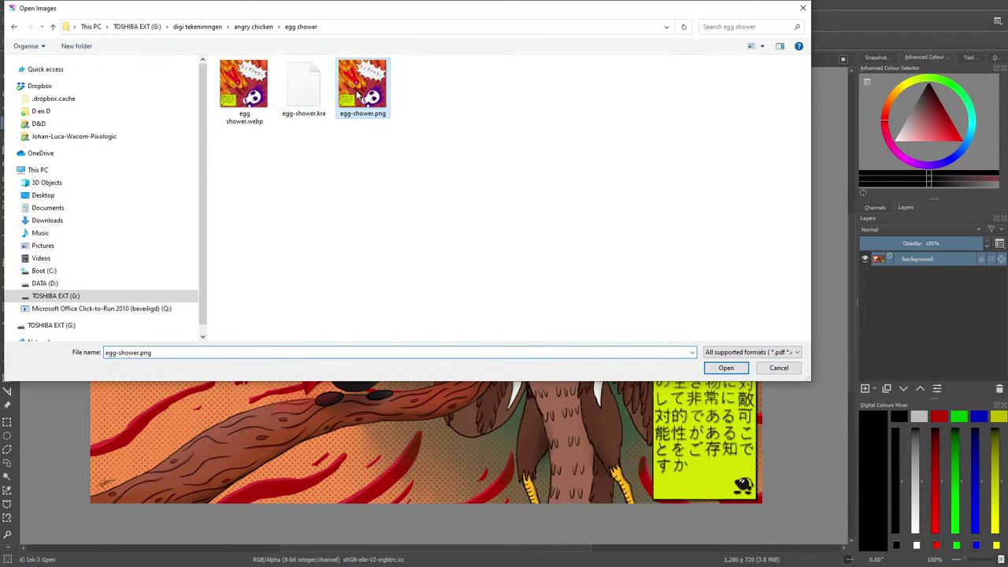
pyautogui.click(718, 367)
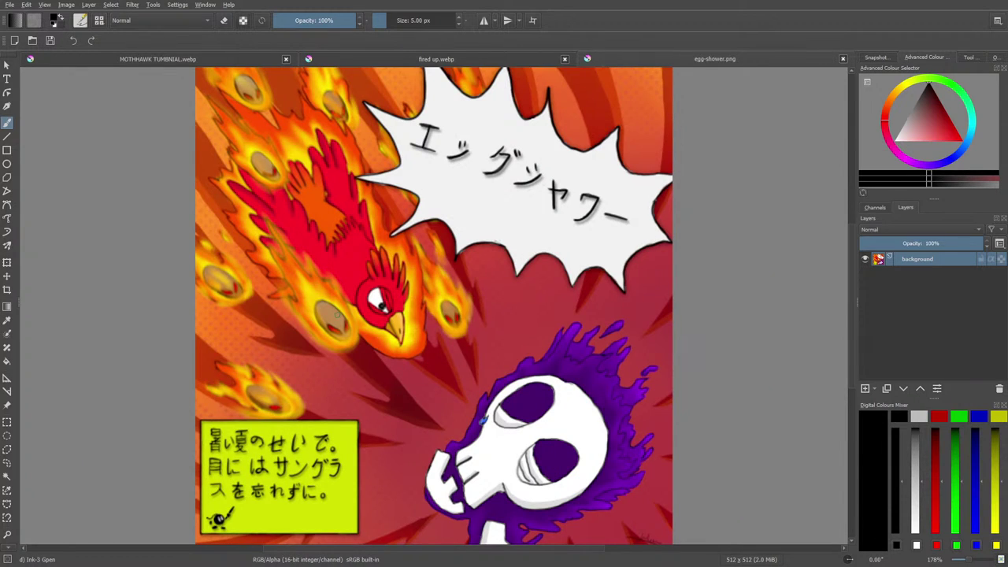
# Compare the egg-shower.png drawing with MOTHHAWK TUMBNIAL.webp by alternating between the two images.
pyautogui.click(232, 55)
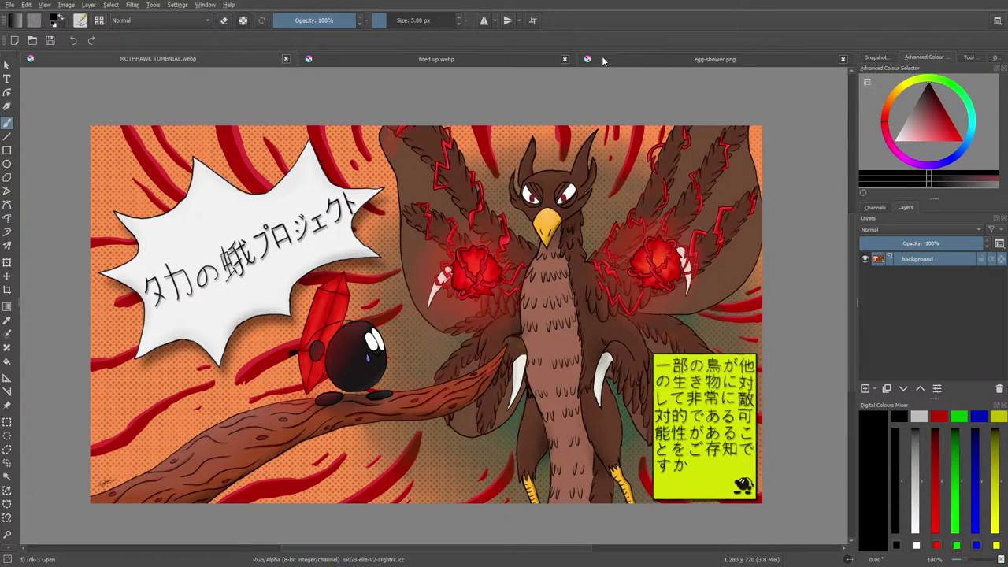
pyautogui.click(638, 57)
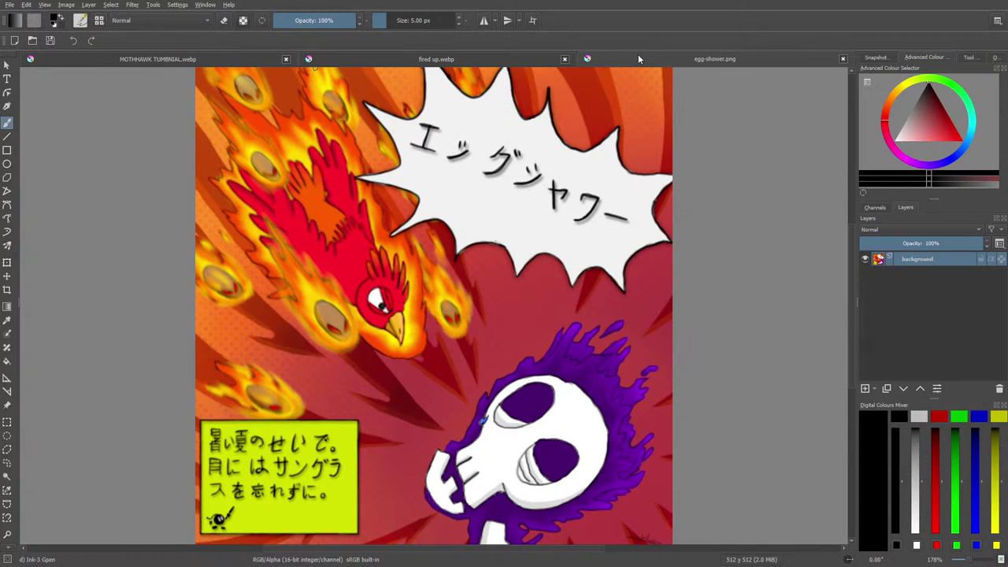
pyautogui.click(214, 56)
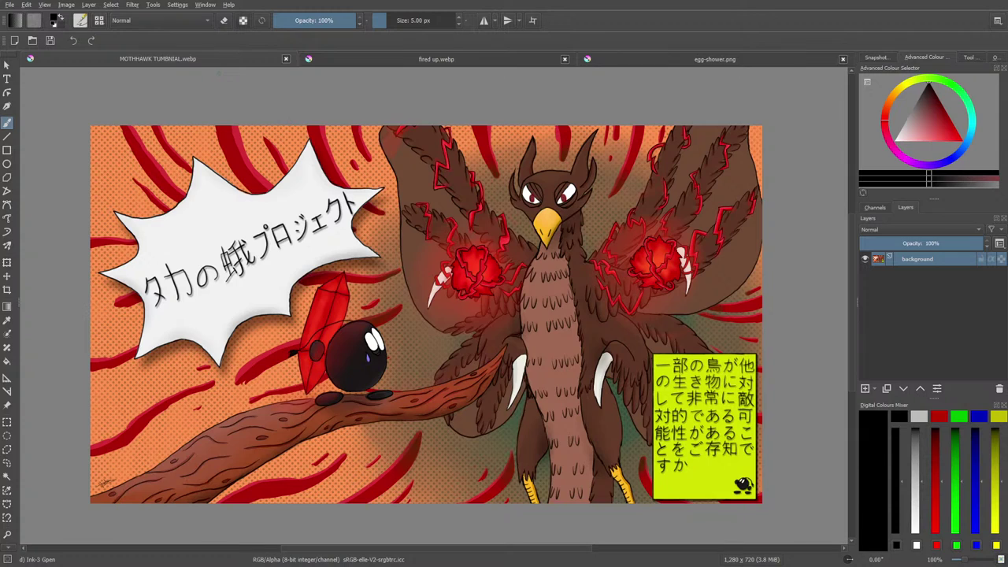
pyautogui.click(661, 59)
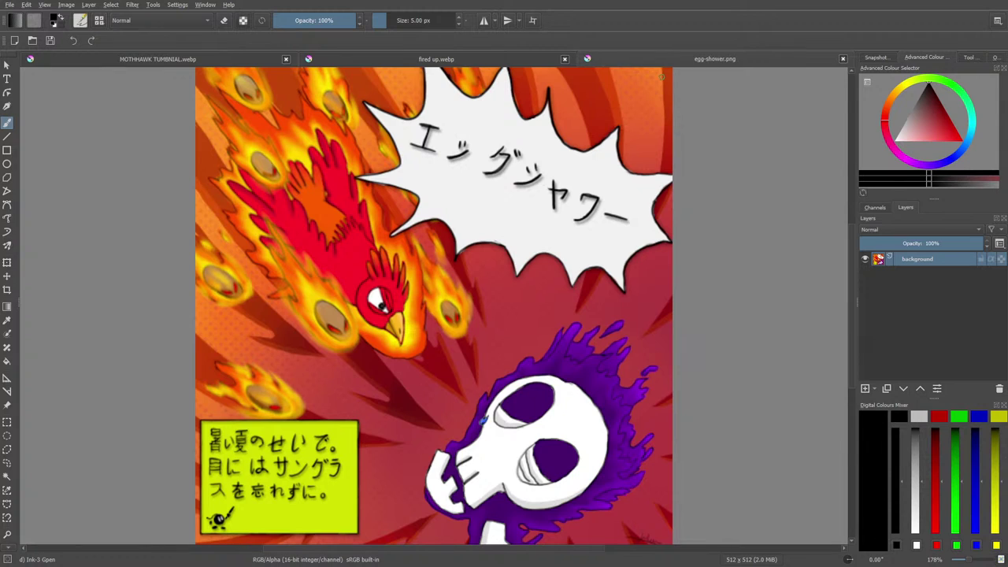
# Close egg-shower.png and fired up.webp, and open hawk-moth.kra from the digi tekenimngen folder.
pyautogui.click(841, 56)
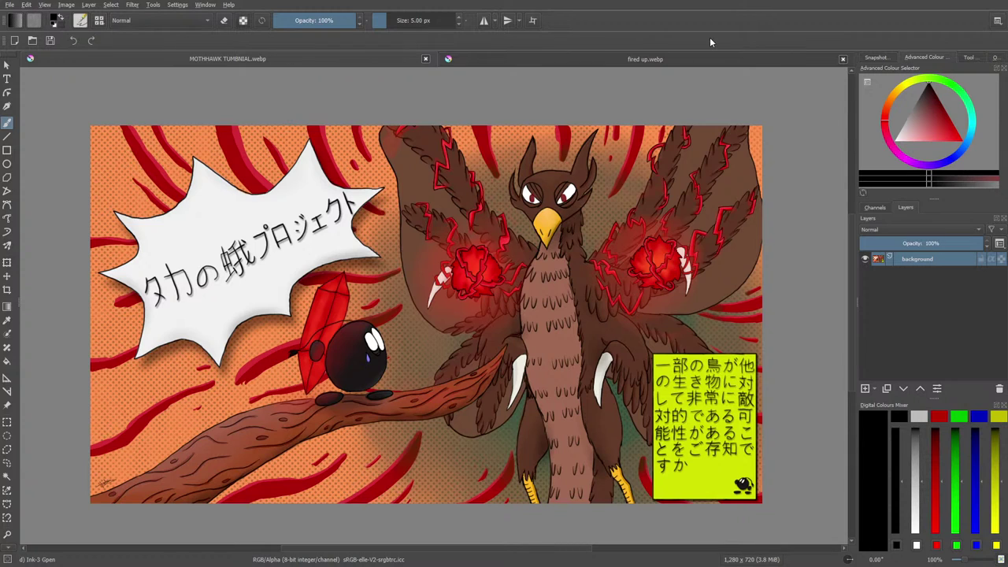
pyautogui.click(843, 59)
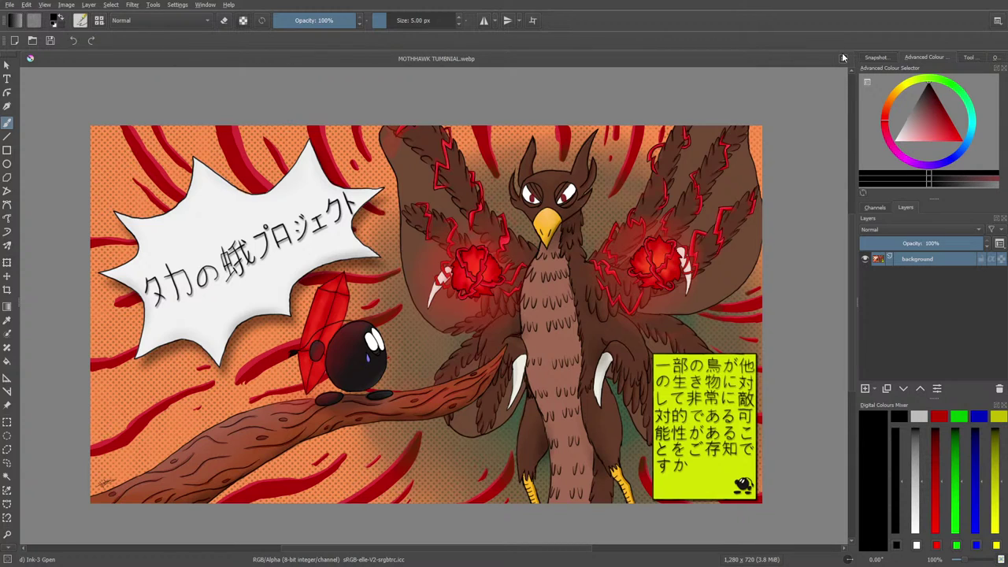
pyautogui.click(32, 40)
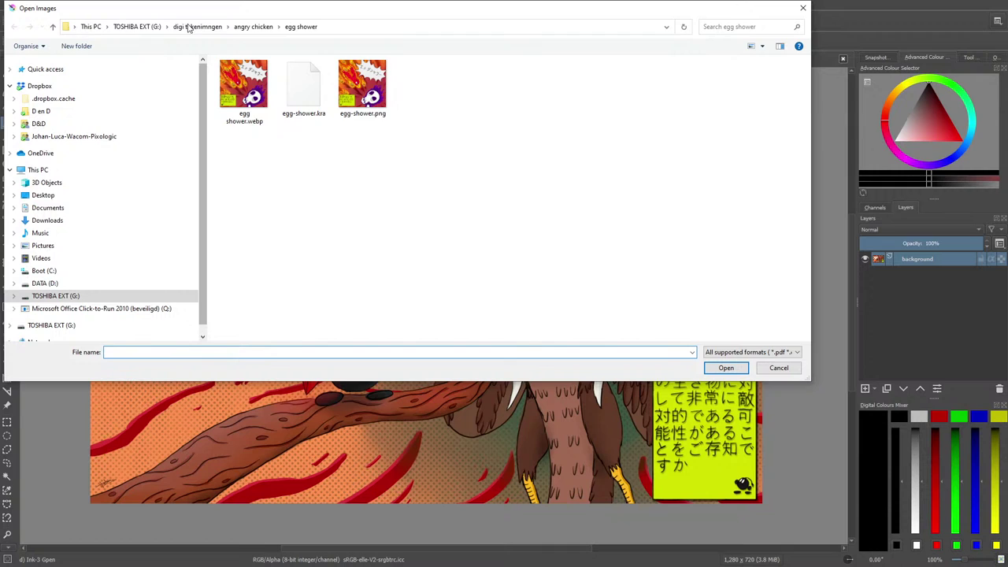
pyautogui.click(252, 27)
pyautogui.click(201, 27)
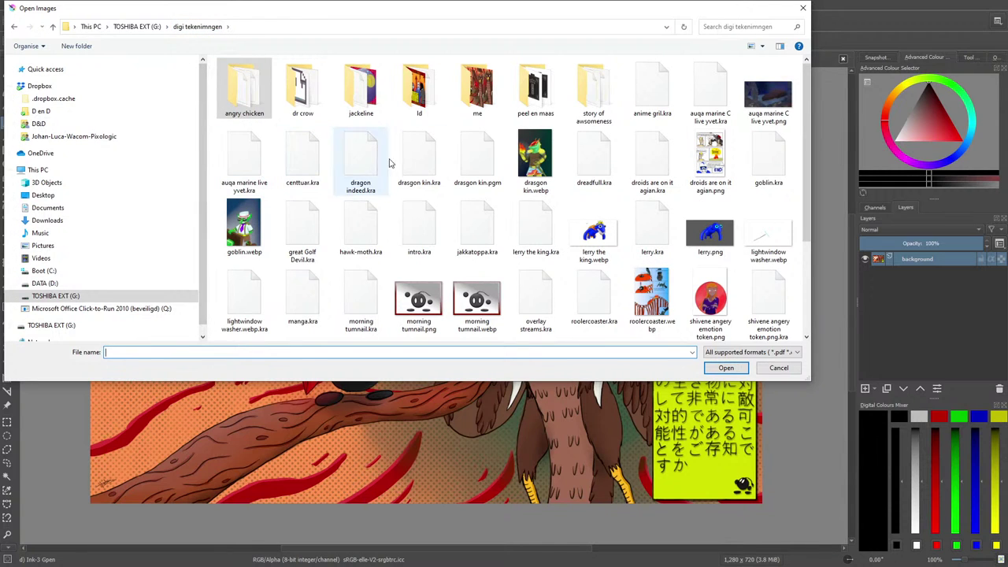
pyautogui.click(367, 225)
pyautogui.click(743, 370)
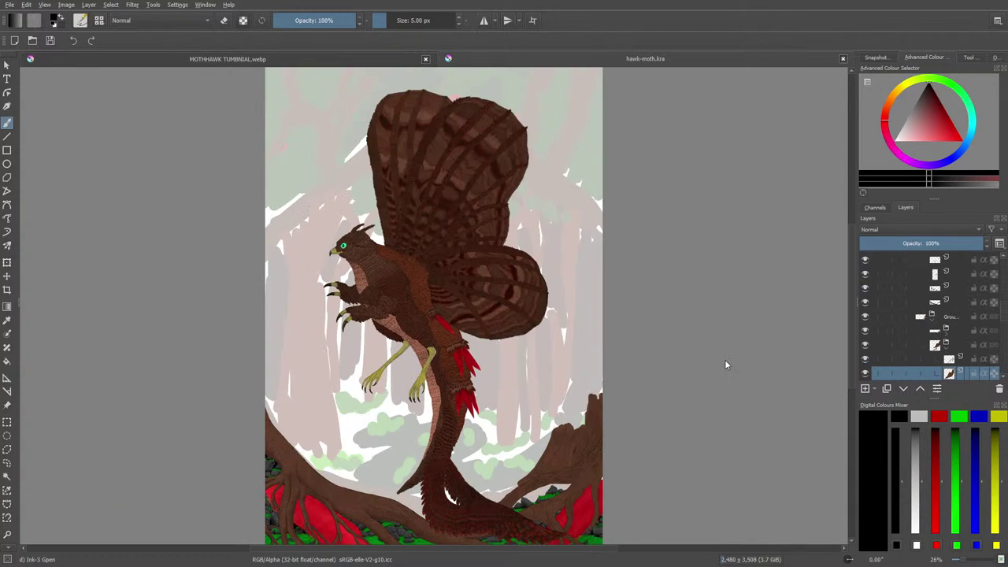
# Examine the creature's chest and glowing red orb in MOTHHAWK TUMBNIAL.webp at about 283% zoom.
pyautogui.click(229, 60)
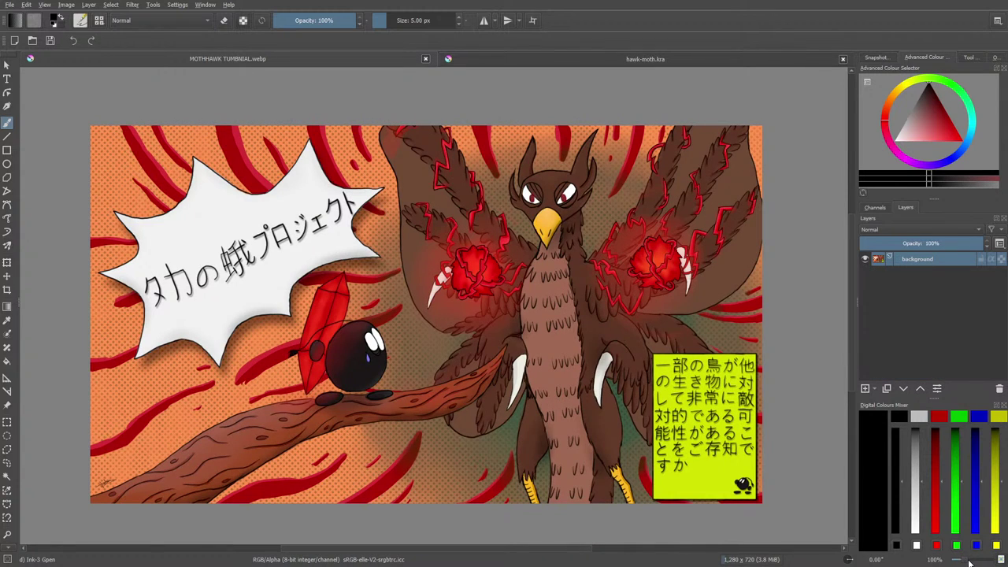
pyautogui.moveTo(544, 550); pyautogui.dragTo(587, 548)
pyautogui.moveTo(967, 559); pyautogui.dragTo(973, 561)
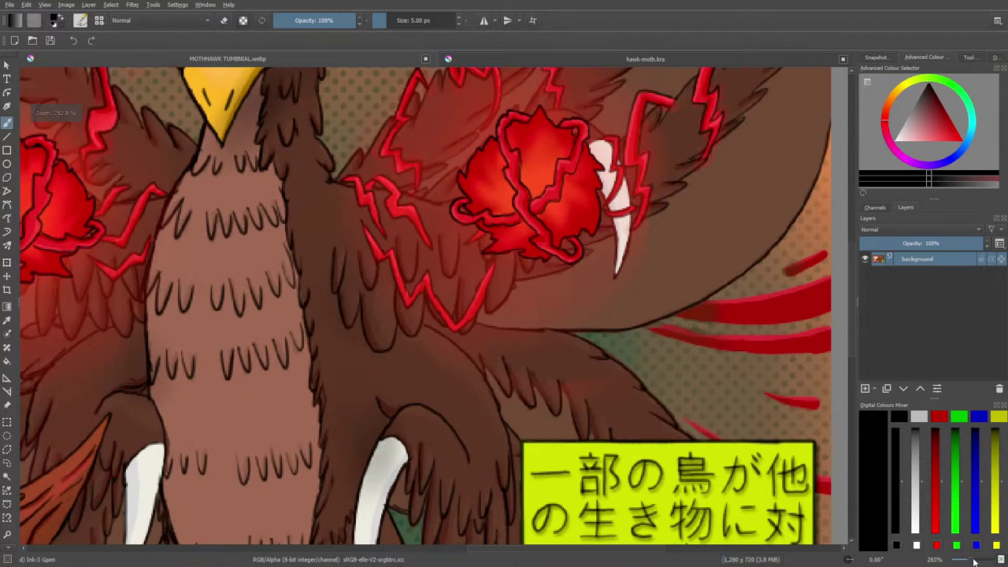
# Compare MOTHHAWK TUMBNIAL.webp at 100% zoom with hawk-moth.kra by alternating between the two images.
pyautogui.moveTo(850, 315); pyautogui.dragTo(860, 383)
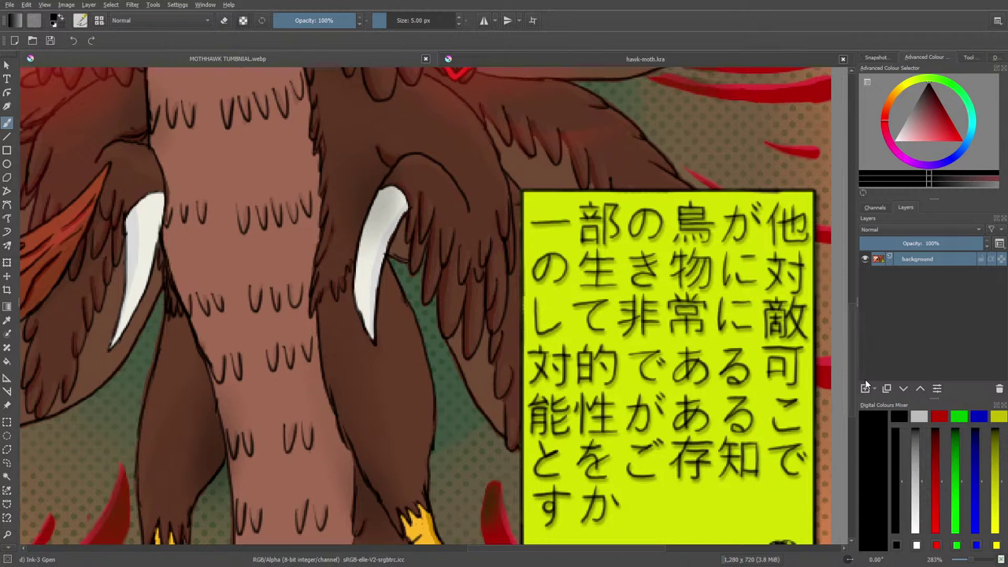
pyautogui.moveTo(970, 562); pyautogui.dragTo(966, 563)
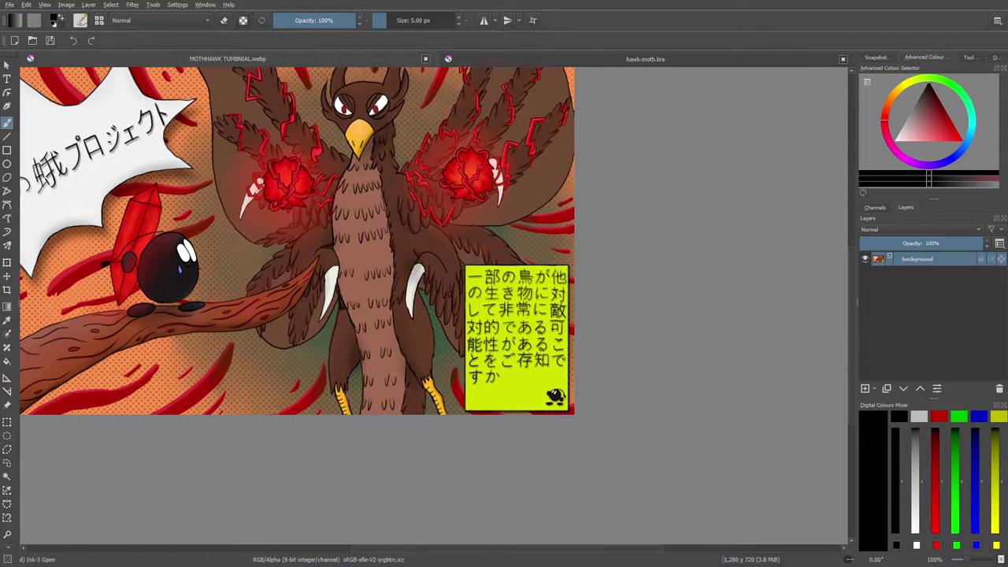
pyautogui.click(571, 54)
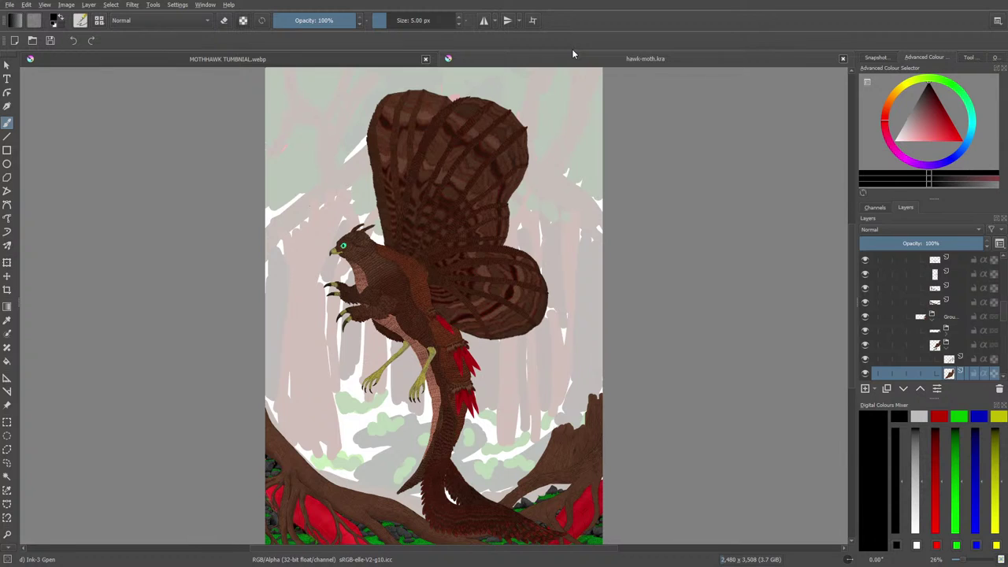
pyautogui.click(280, 58)
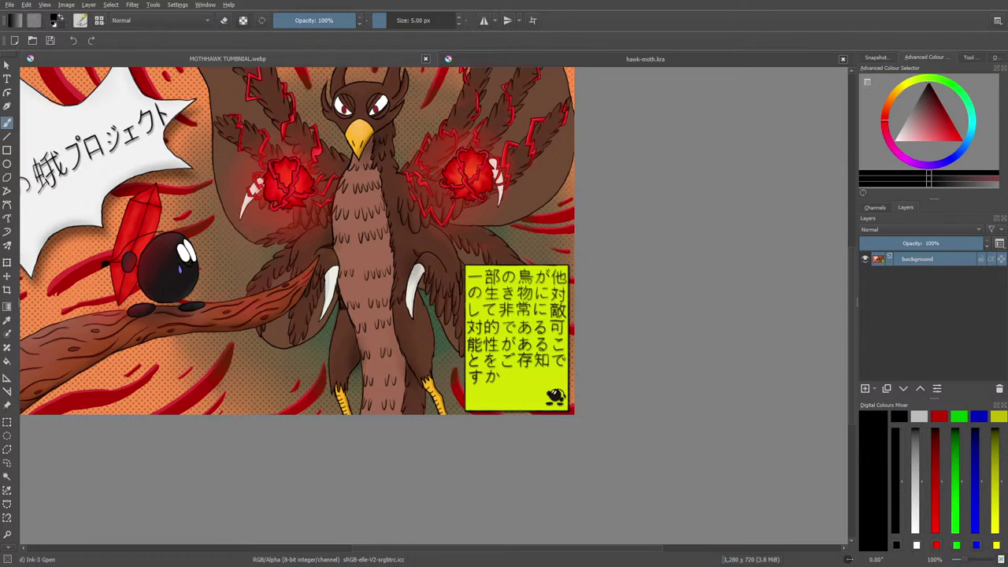
pyautogui.click(495, 58)
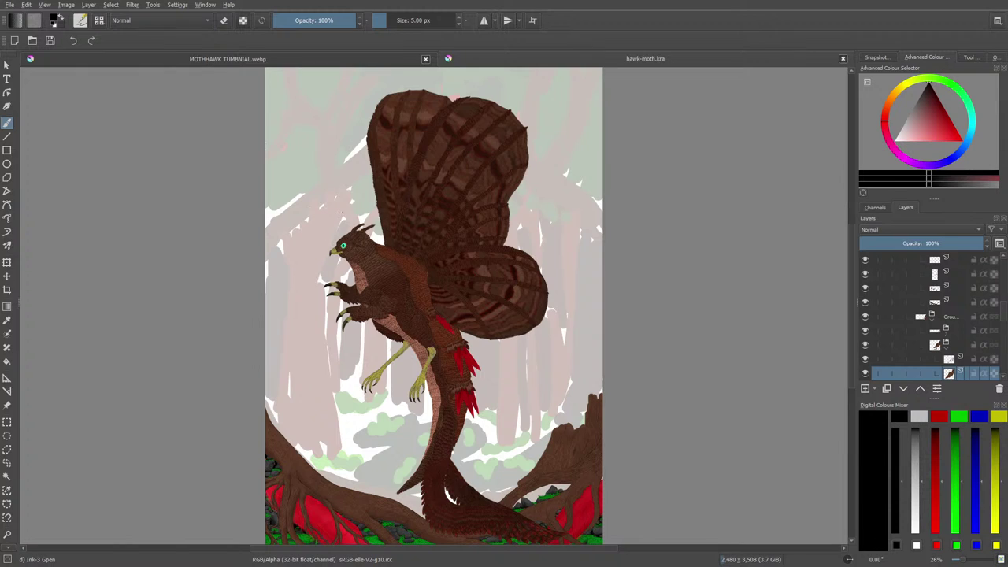
pyautogui.click(312, 57)
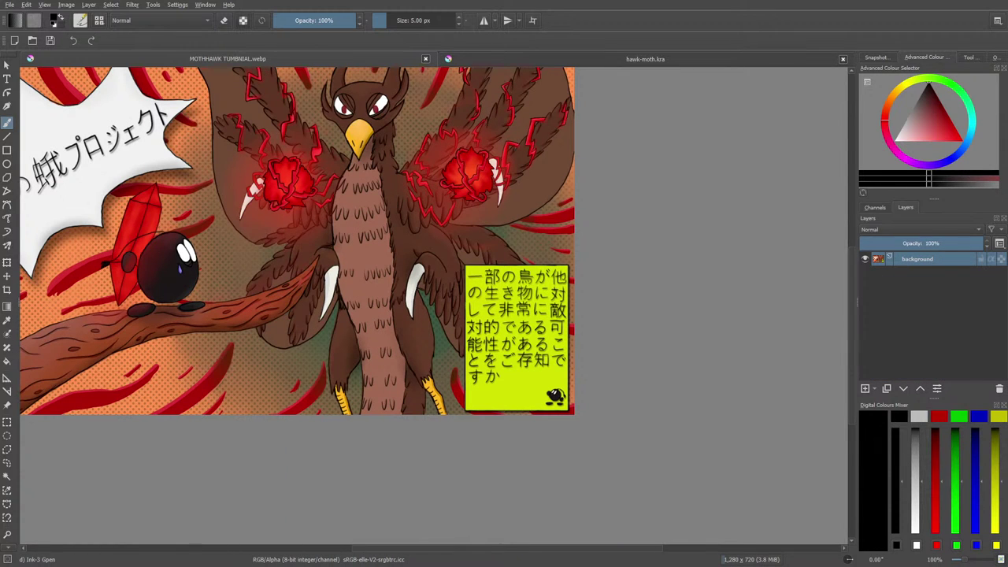
pyautogui.click(470, 62)
pyautogui.click(314, 59)
# Examine the full MOTHHAWK TUMBNIAL.webp composition, from the speech bubble and bomb character to the winged creature.
pyautogui.hscroll(-5, 499, 546)
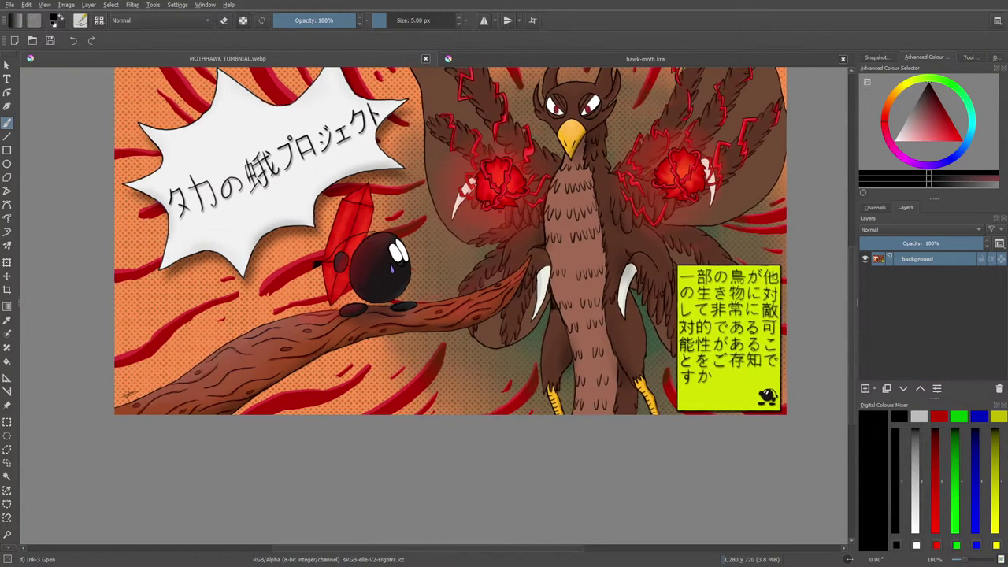
pyautogui.hscroll(5, 499, 547)
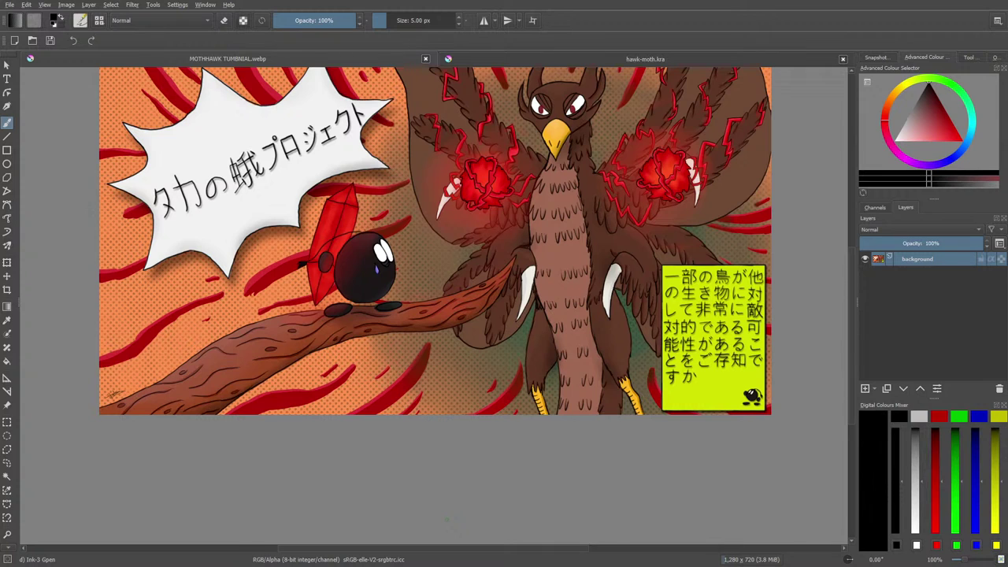
pyautogui.scroll(5, 850, 414)
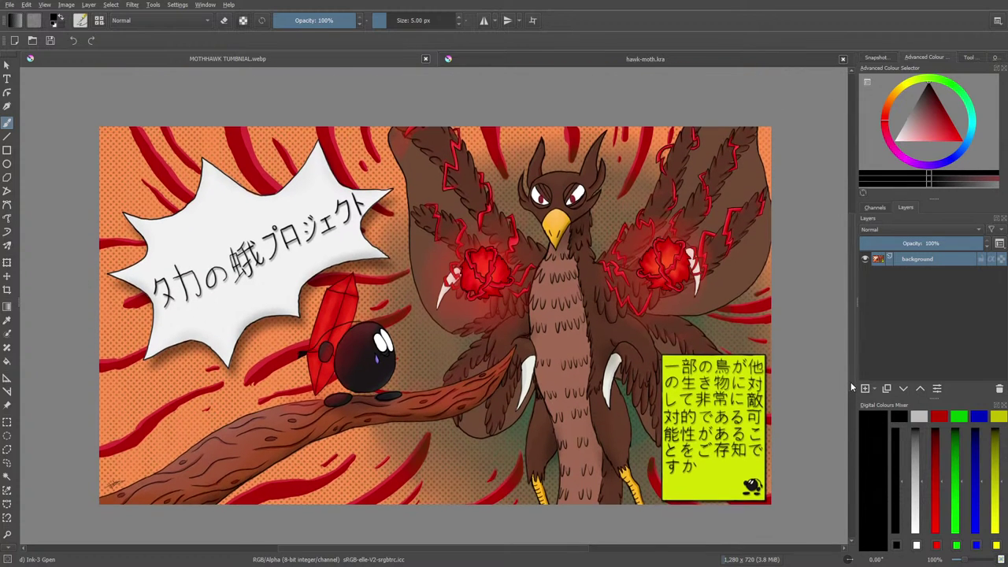
pyautogui.scroll(-1, 851, 382)
pyautogui.scroll(2, 852, 382)
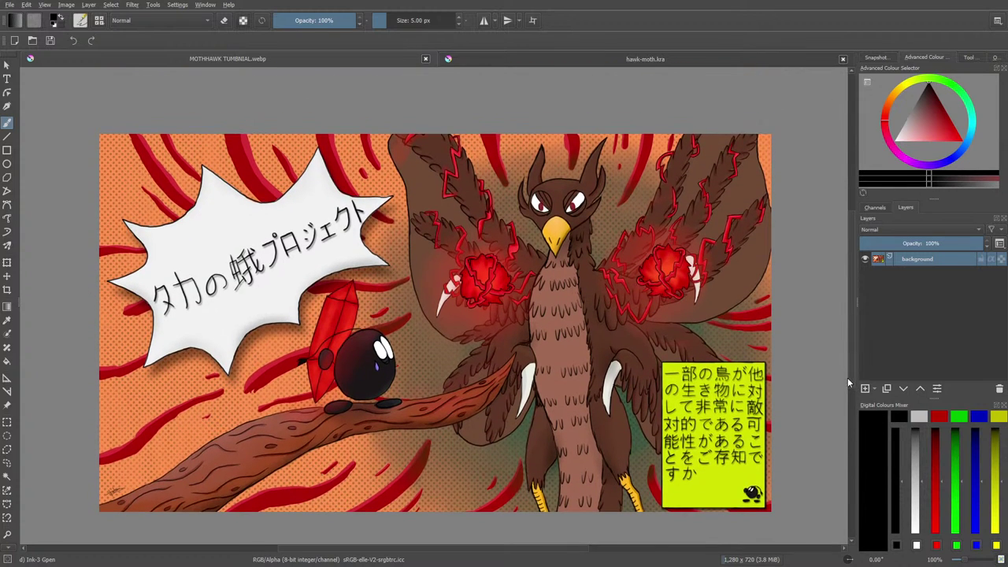
pyautogui.scroll(-2, 849, 380)
pyautogui.scroll(1, 853, 385)
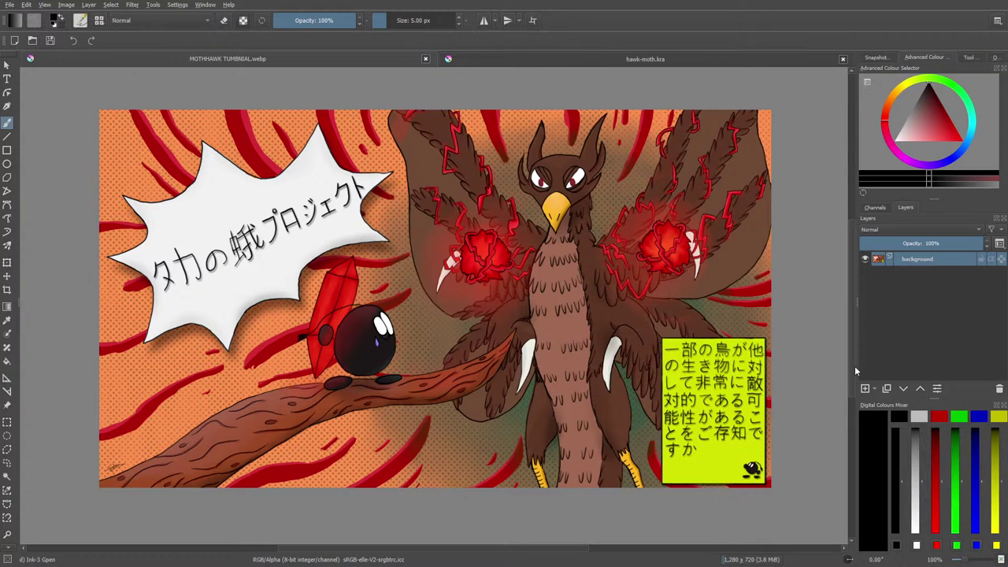
# Check the file properties of bombman painting.png in the Pictures folder and open the image.
pyautogui.click(32, 41)
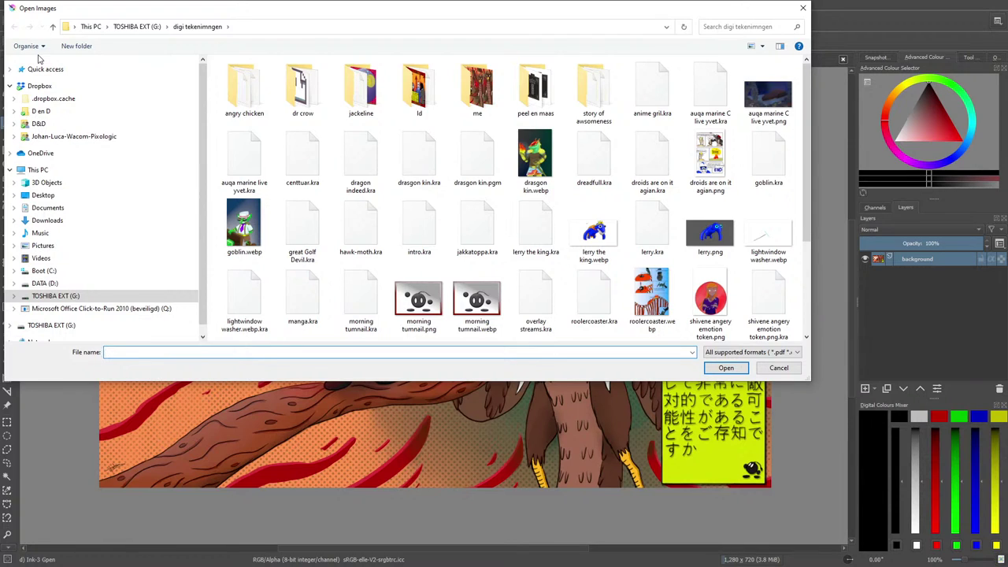
pyautogui.click(43, 247)
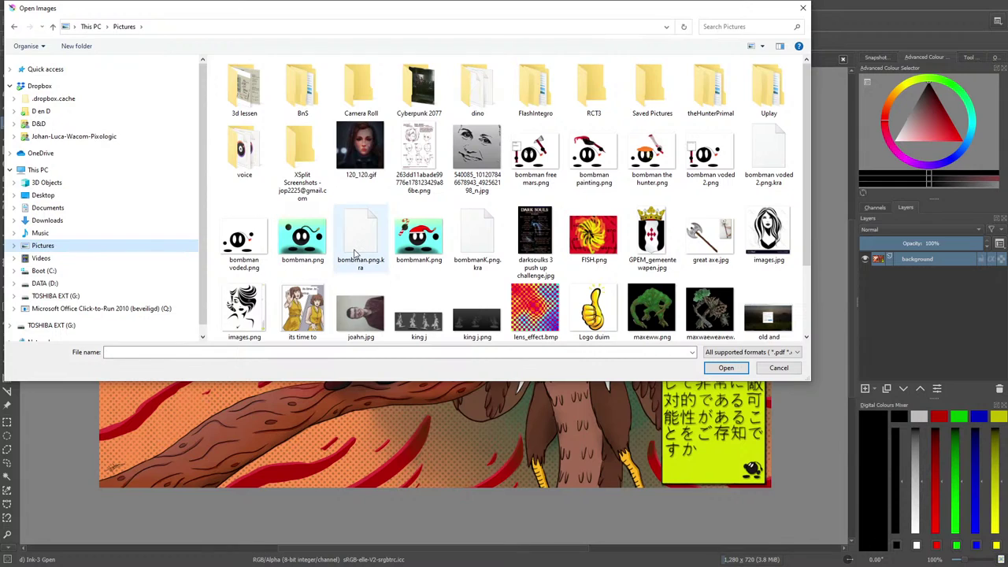
pyautogui.click(582, 151)
pyautogui.rightClick(580, 148)
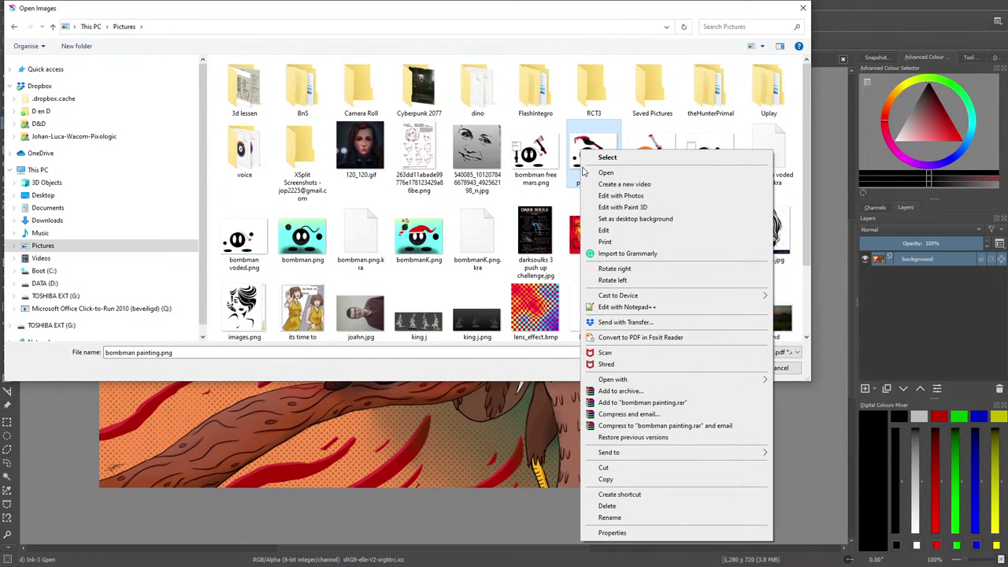
pyautogui.click(614, 533)
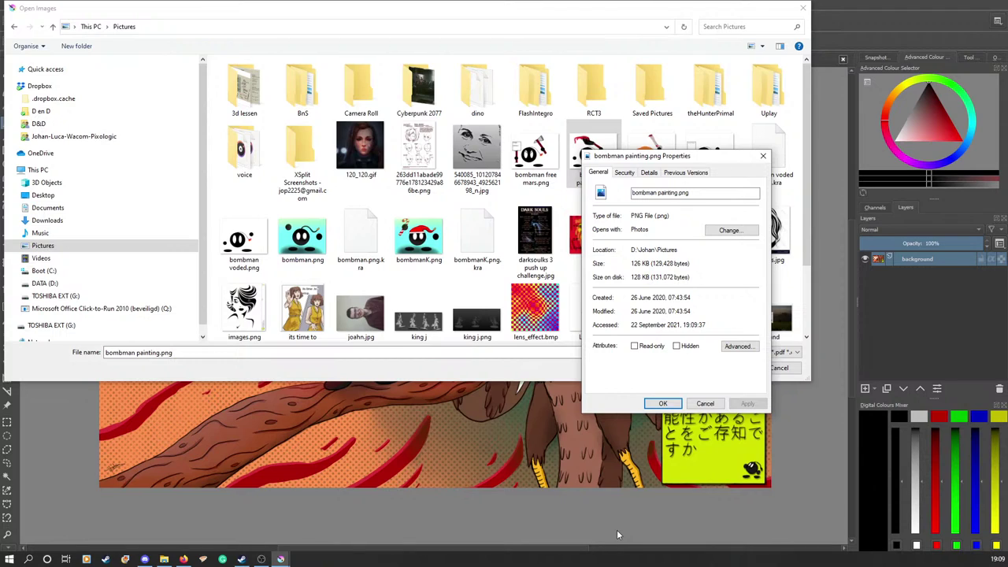
pyautogui.click(763, 156)
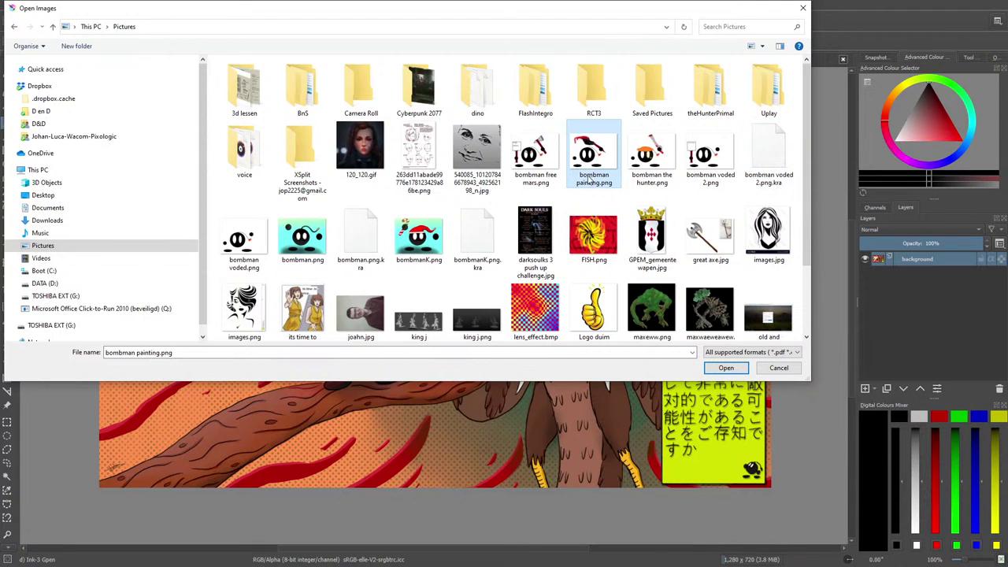
pyautogui.click(718, 368)
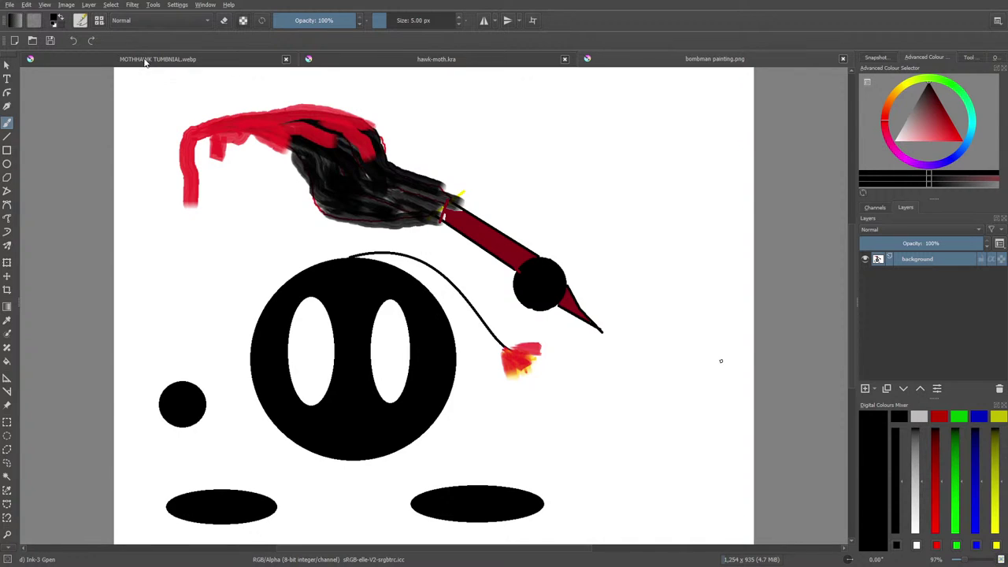
# Compare MOTHHAWK TUMBNIAL.webp with bombman painting.png and hawk-moth.kra by switching between the open images.
pyautogui.click(178, 60)
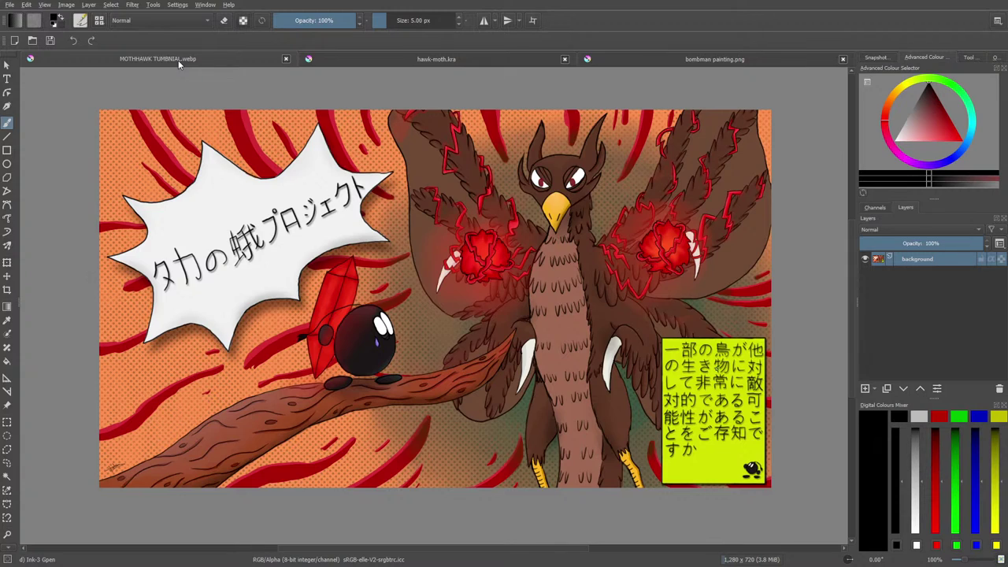
pyautogui.click(667, 61)
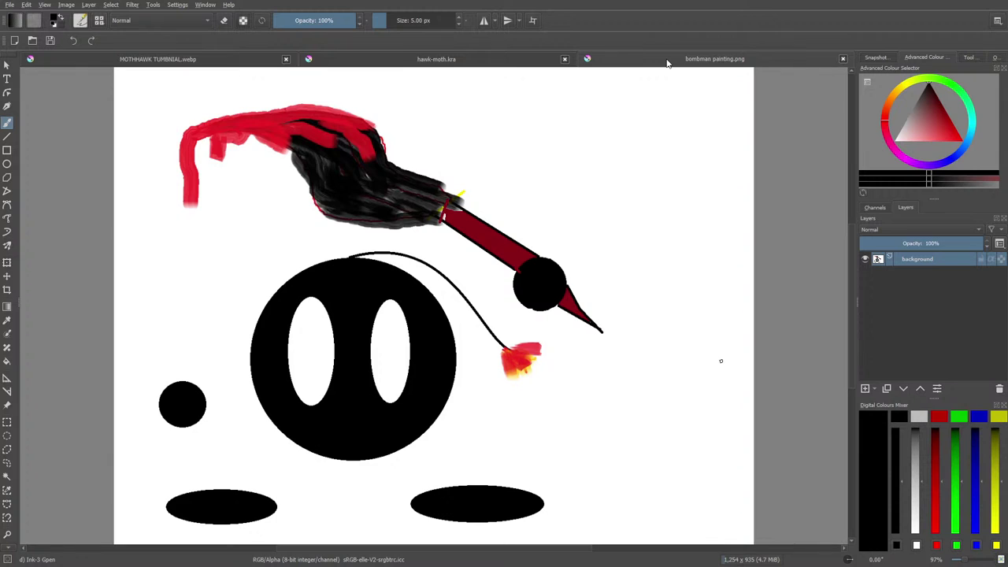
pyautogui.click(236, 54)
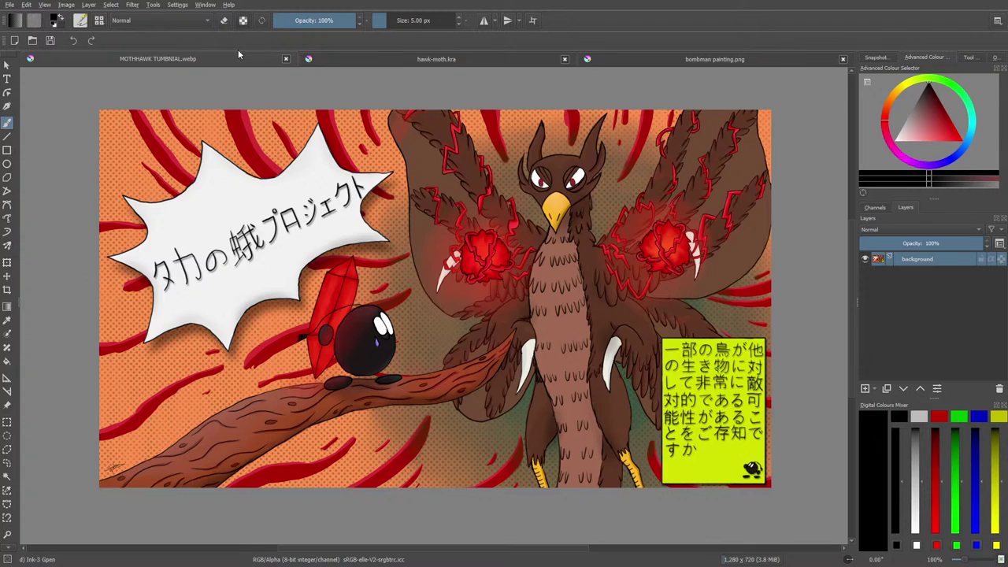
pyautogui.click(543, 58)
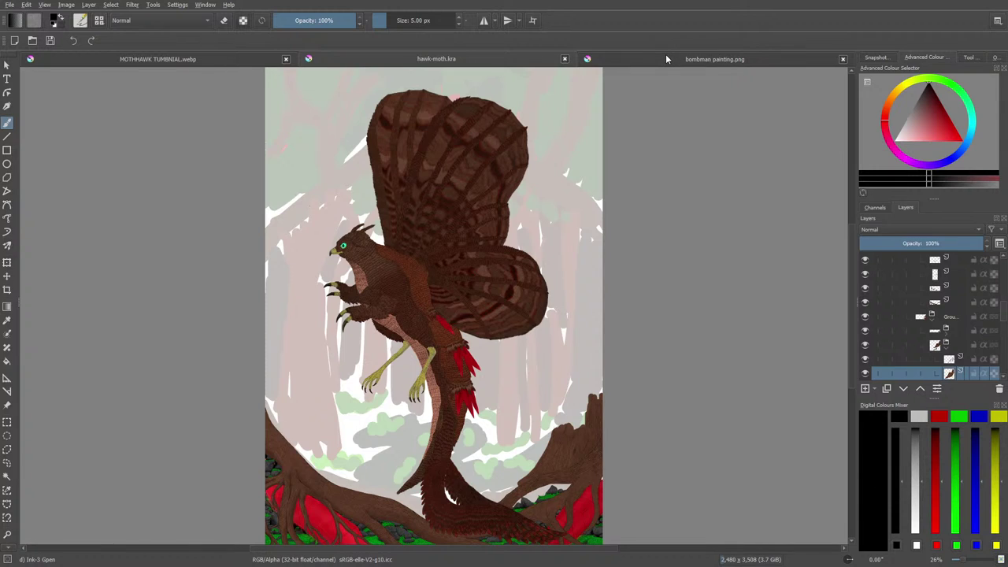
pyautogui.click(190, 59)
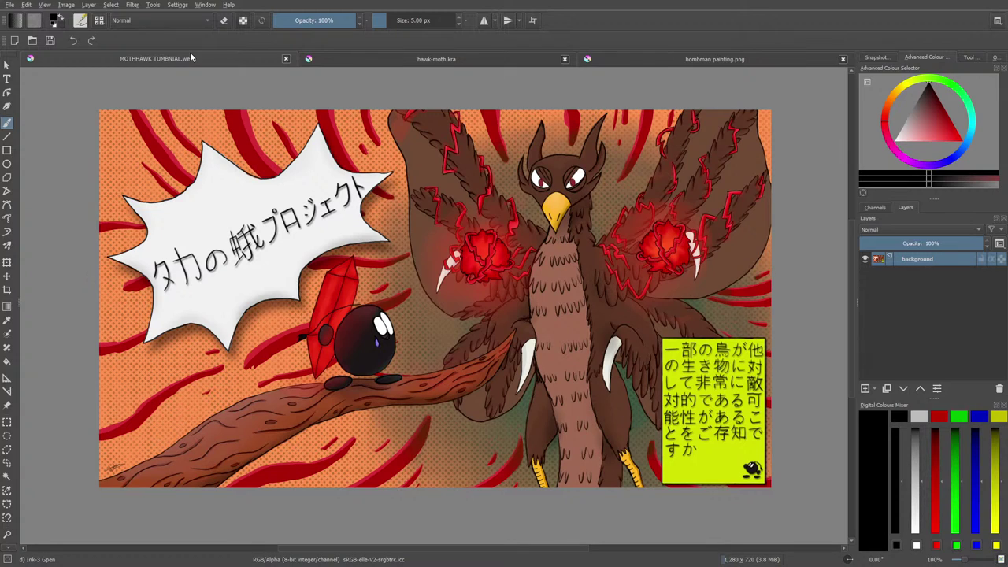
pyautogui.click(649, 56)
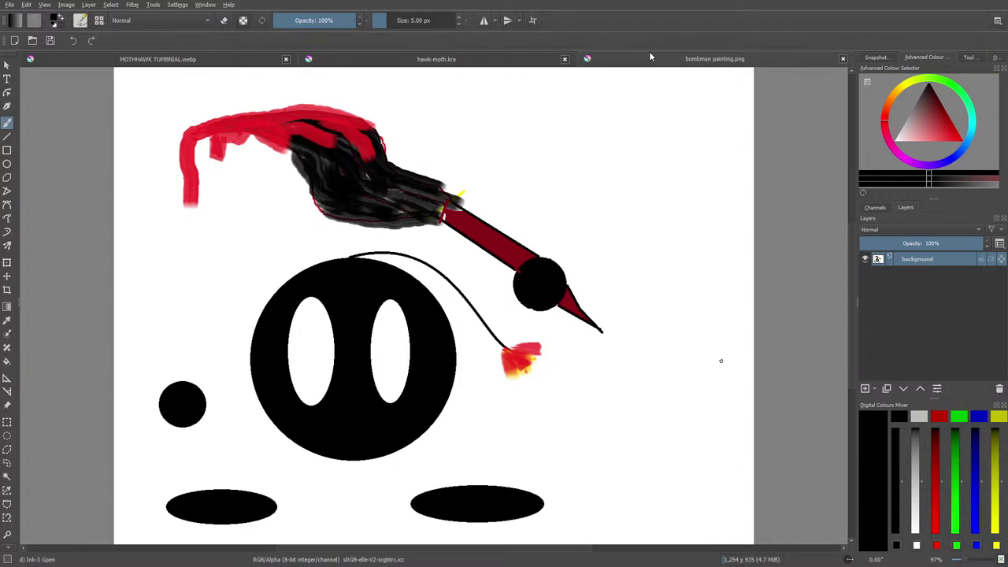
# Open bombman.png from the Pictures folder.
pyautogui.click(32, 40)
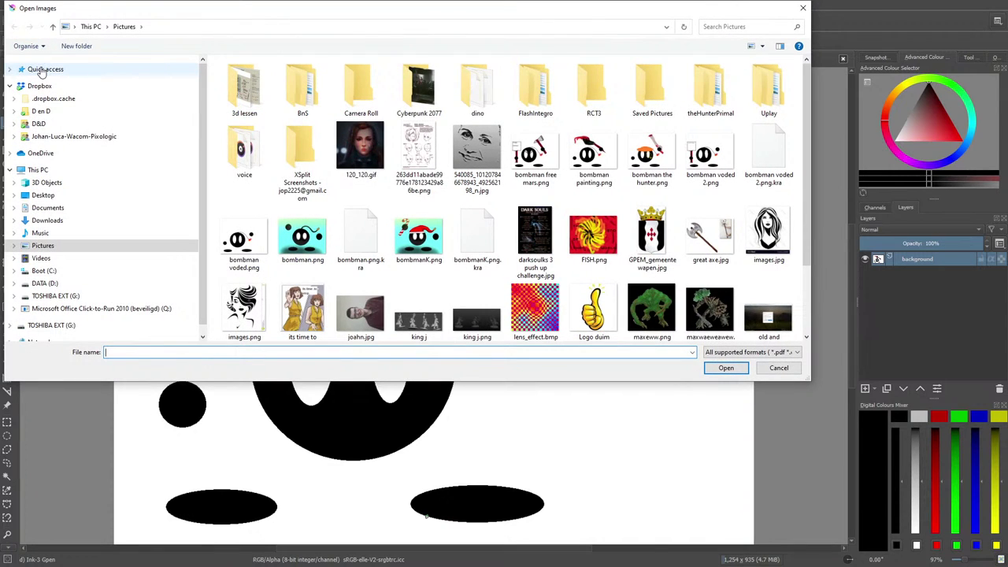
pyautogui.click(302, 234)
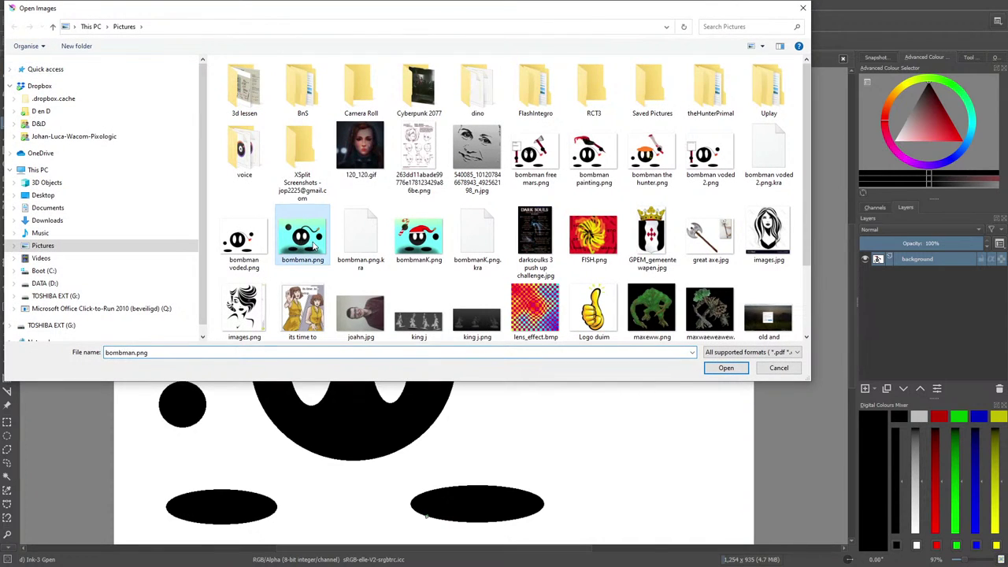
pyautogui.click(725, 368)
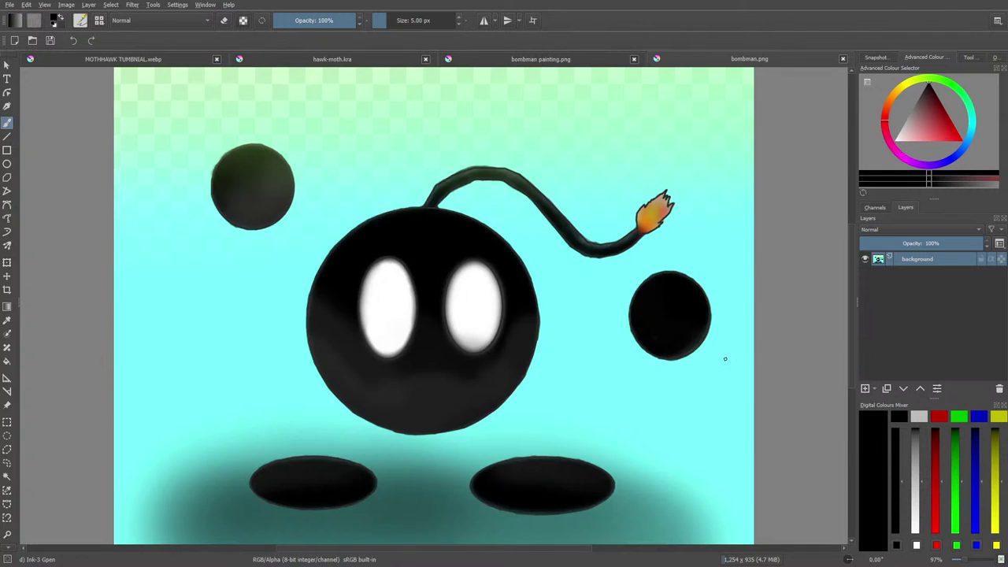
# Close hawk-moth.kra, place bombman painting.png after bombman.png in the document order, and display bombman.png.
pyautogui.click(376, 59)
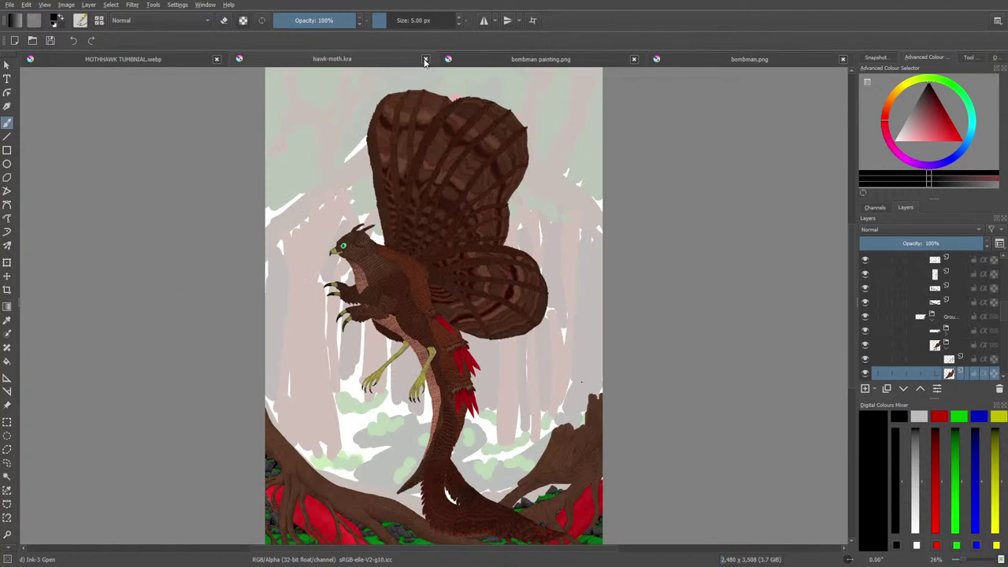
pyautogui.click(426, 59)
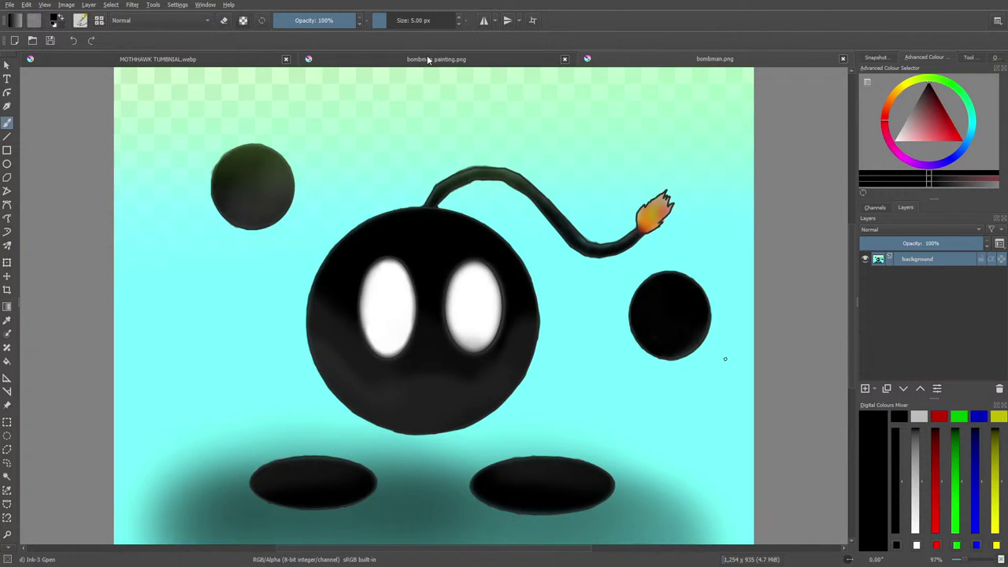
pyautogui.moveTo(429, 59); pyautogui.dragTo(751, 59)
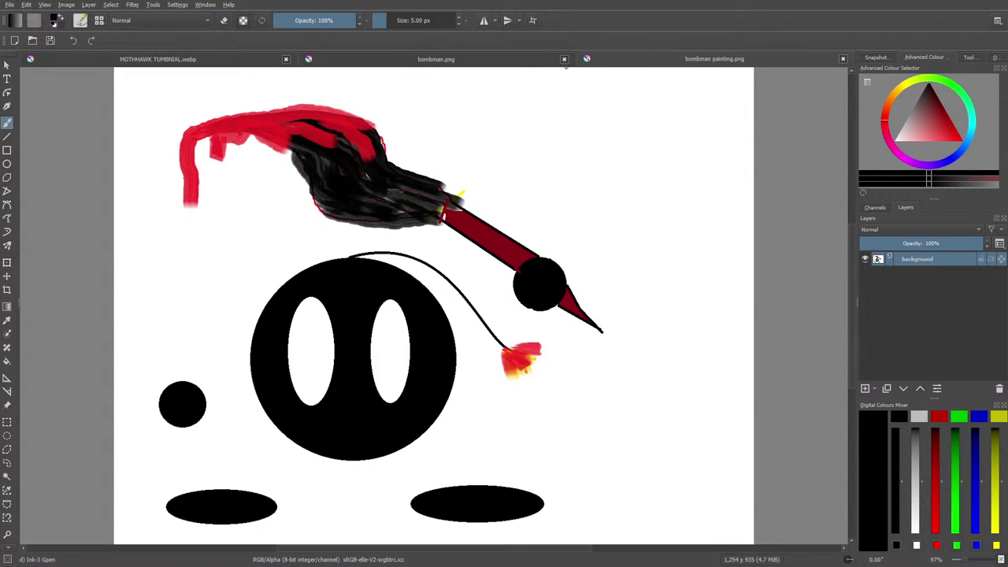
pyautogui.click(499, 62)
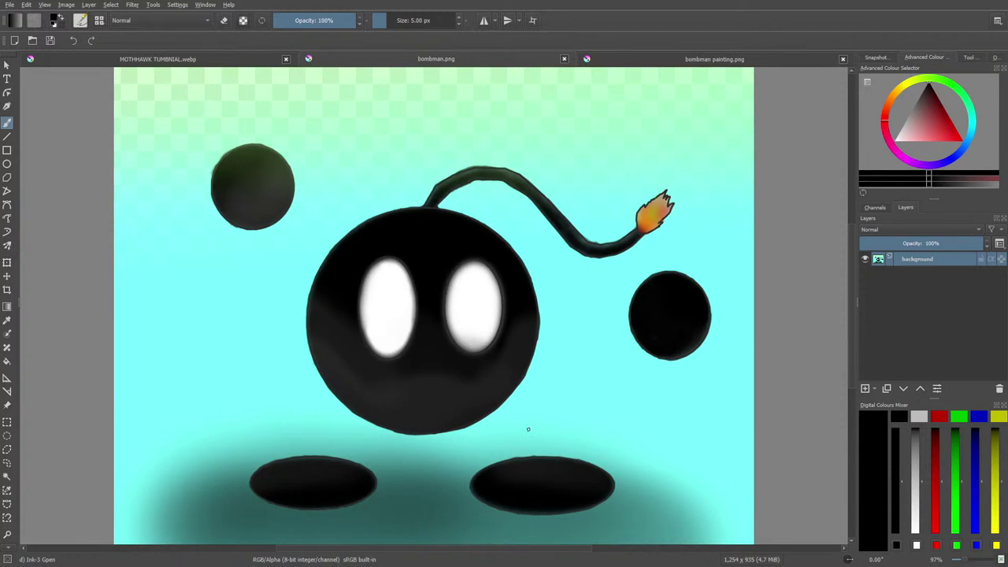
# Open tumnail storyofawsommess.webp from the digi tekenimngen\me folder on the TOSHIBA EXT (G:) drive.
pyautogui.click(33, 40)
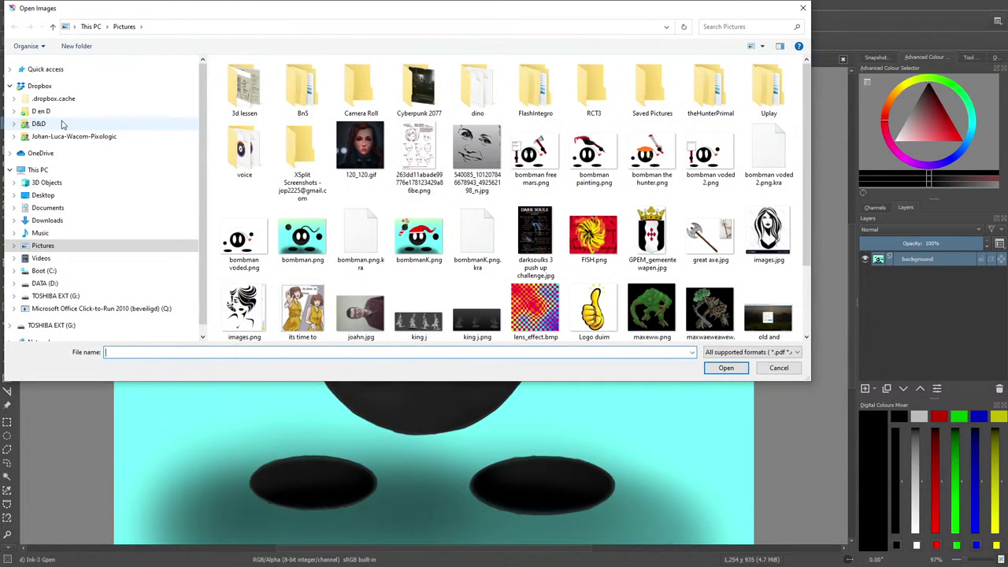
pyautogui.moveTo(806, 190)
pyautogui.mouseDown()
pyautogui.moveTo(812, 308)
pyautogui.moveTo(804, 175)
pyautogui.mouseUp()
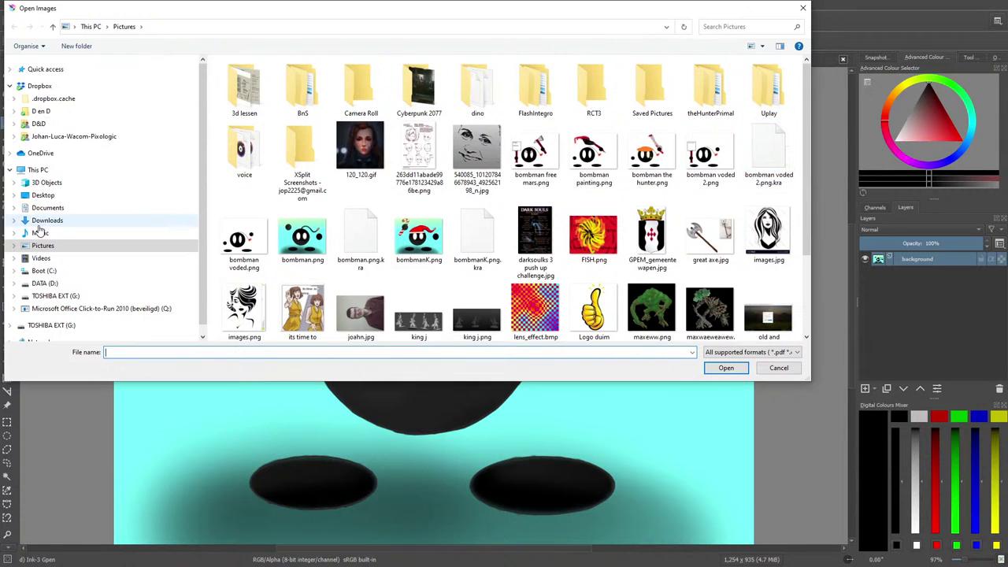
pyautogui.click(47, 296)
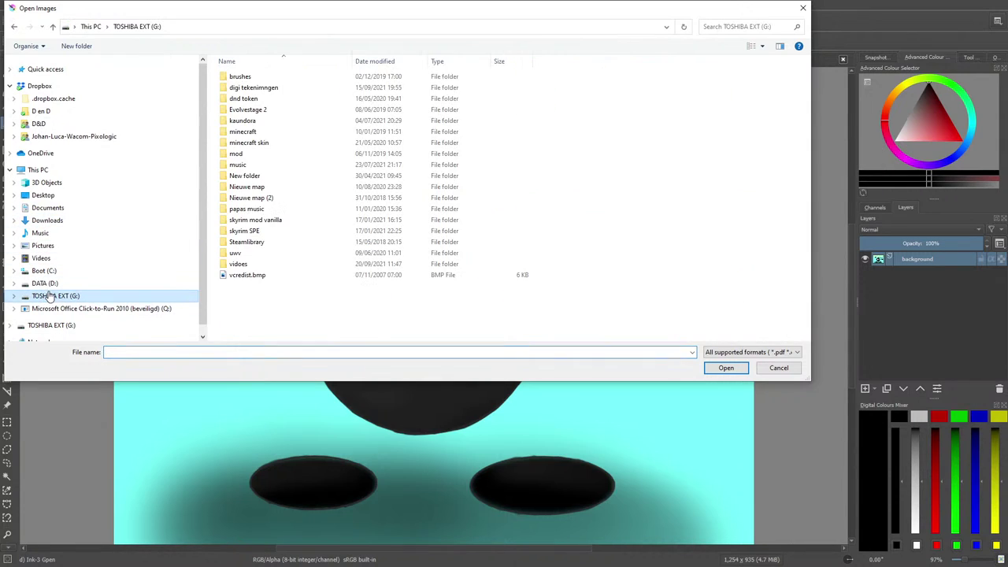
pyautogui.click(260, 87)
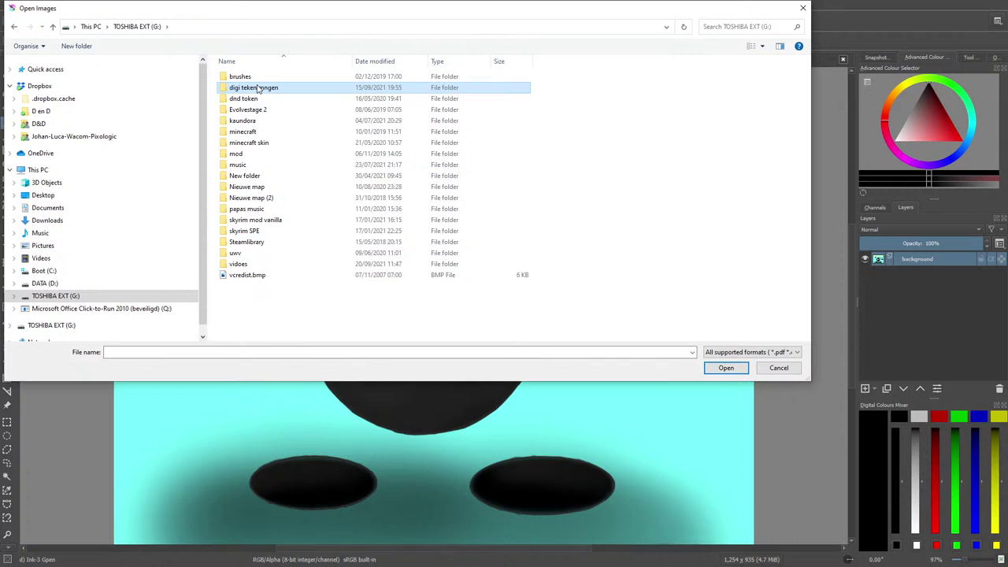
pyautogui.click(725, 368)
pyautogui.press('m')
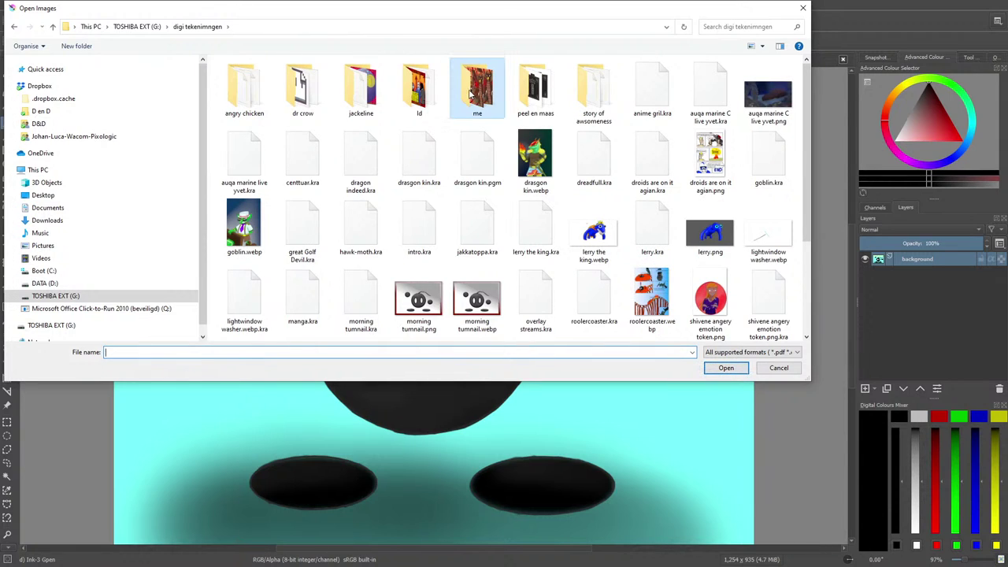
pyautogui.click(722, 370)
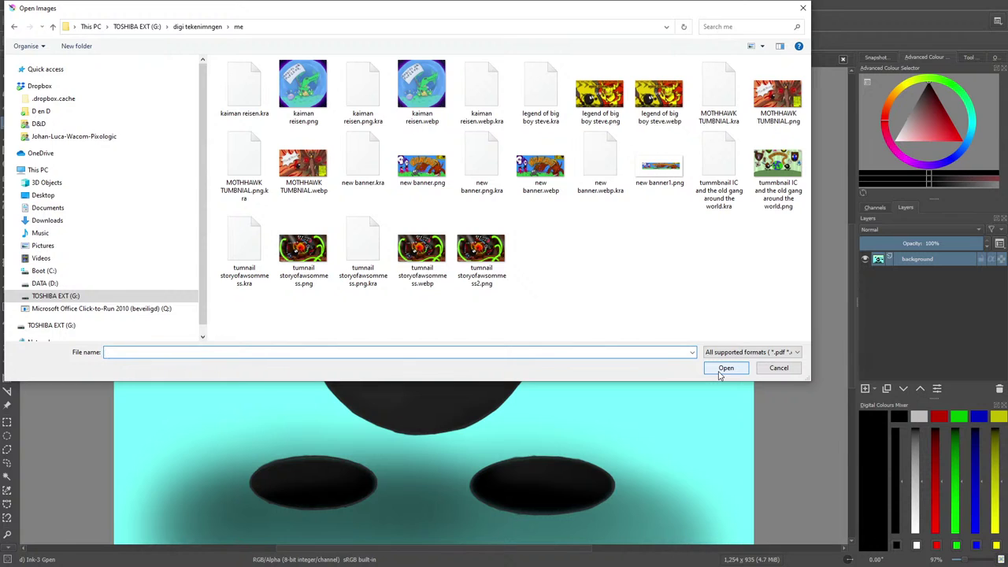
pyautogui.click(480, 260)
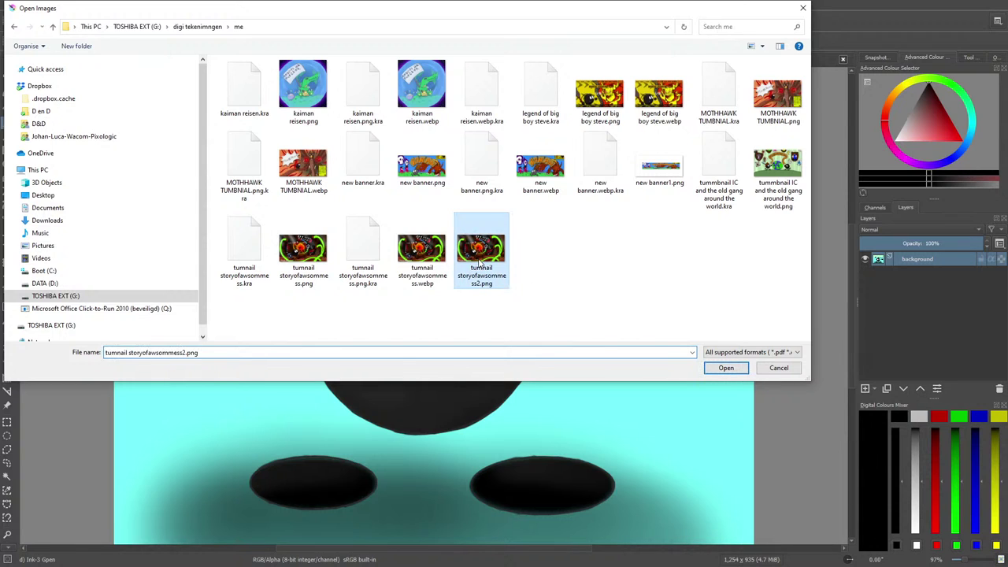
pyautogui.click(425, 248)
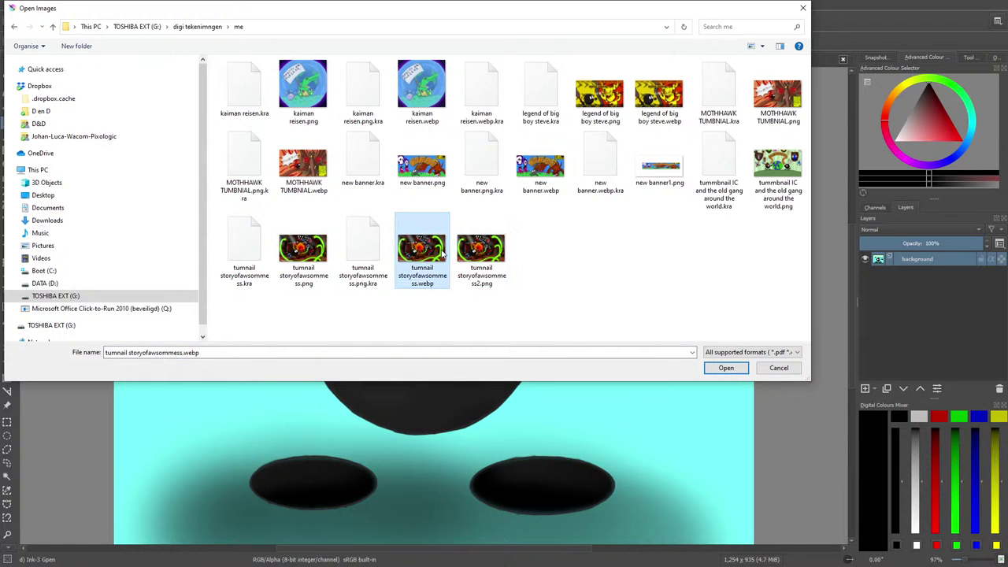
pyautogui.click(725, 368)
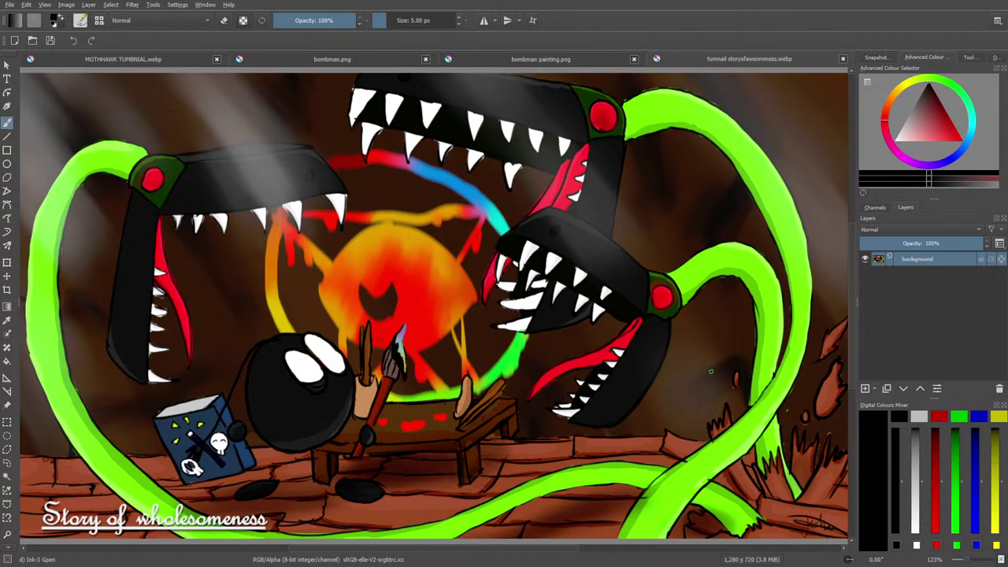
# Open tummbnail IC and the old gang around the world.png from the me folder and show the whole picture at 100%.
pyautogui.click(33, 40)
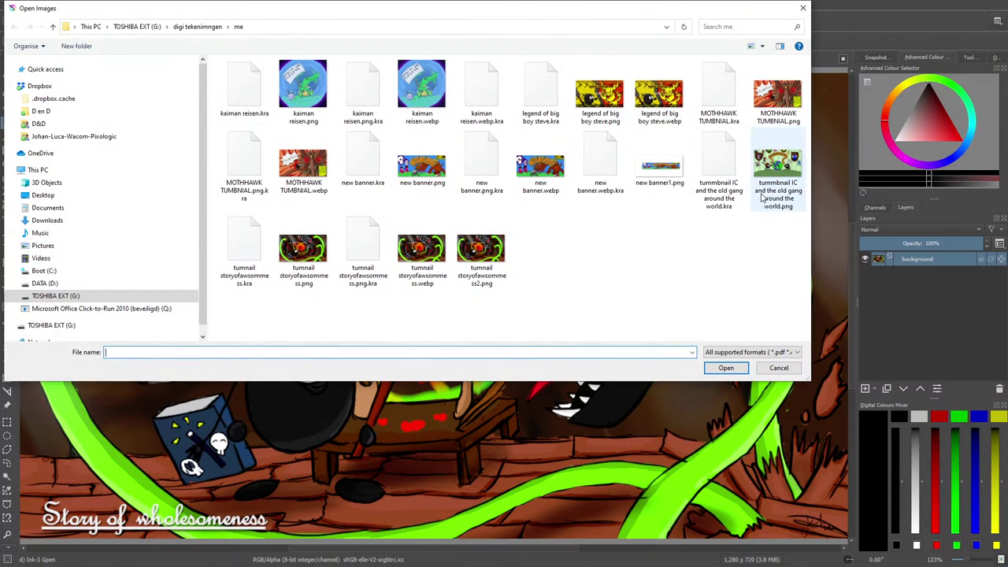
pyautogui.click(784, 177)
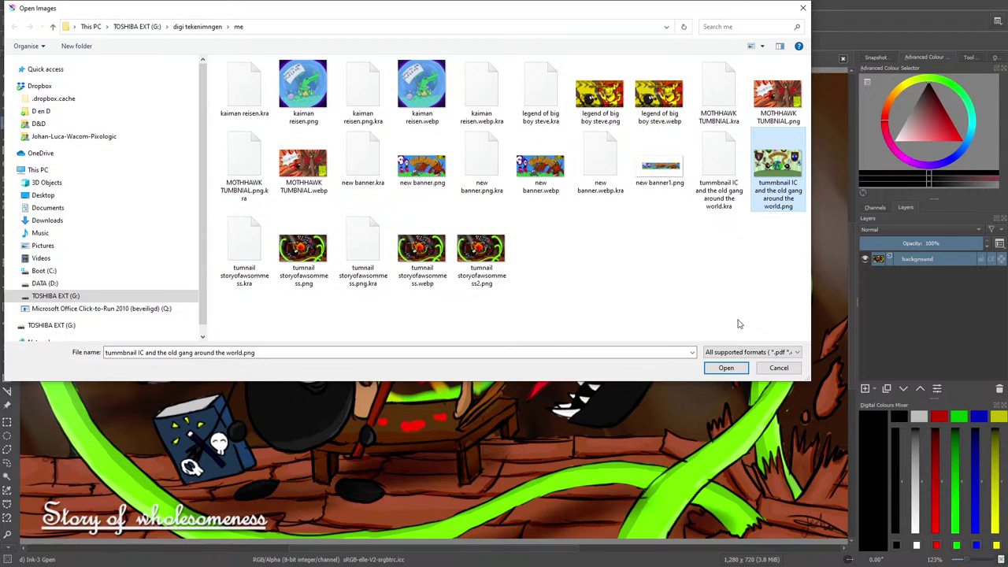
pyautogui.click(724, 368)
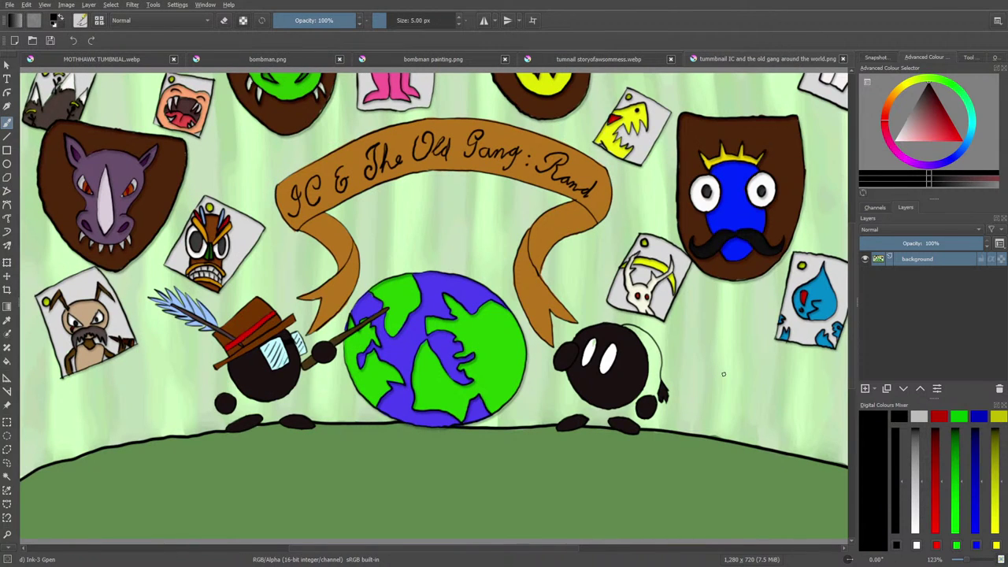
pyautogui.moveTo(966, 561); pyautogui.dragTo(966, 560)
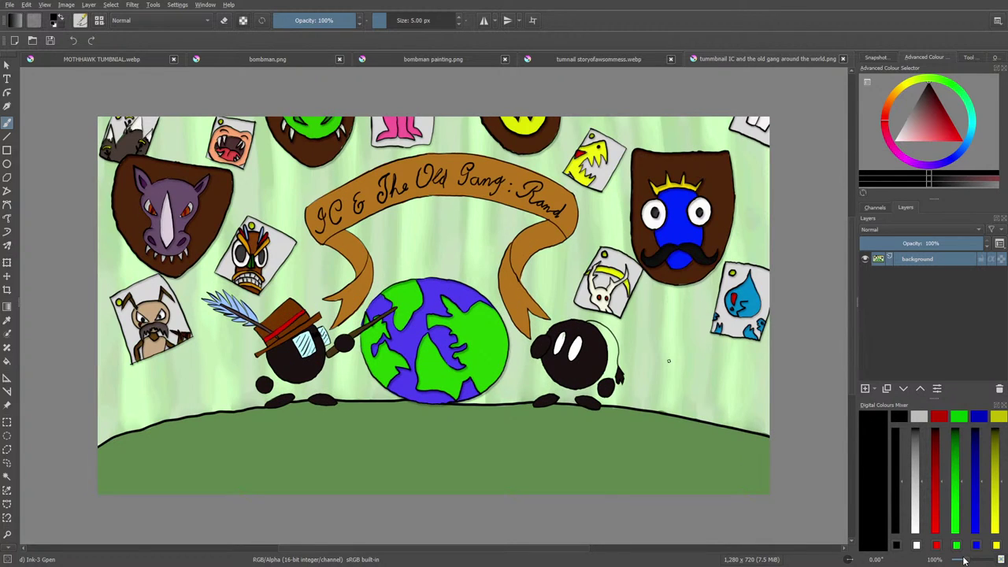
pyautogui.moveTo(963, 559); pyautogui.dragTo(967, 560)
# Compare tumnail storyofawsommess.webp with the IC and the old gang thumbnail by switching between the two images.
pyautogui.click(574, 59)
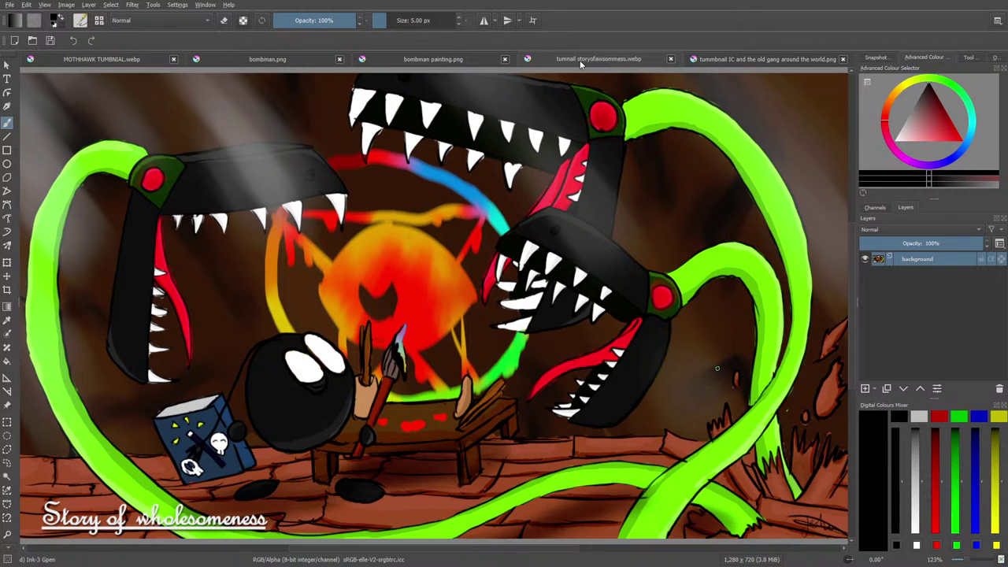
pyautogui.click(796, 60)
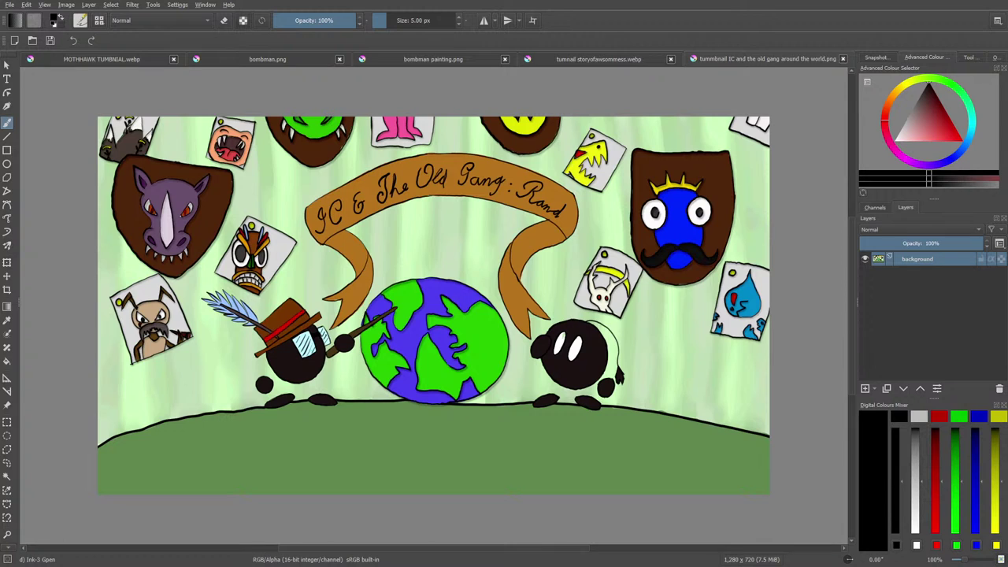
pyautogui.click(639, 59)
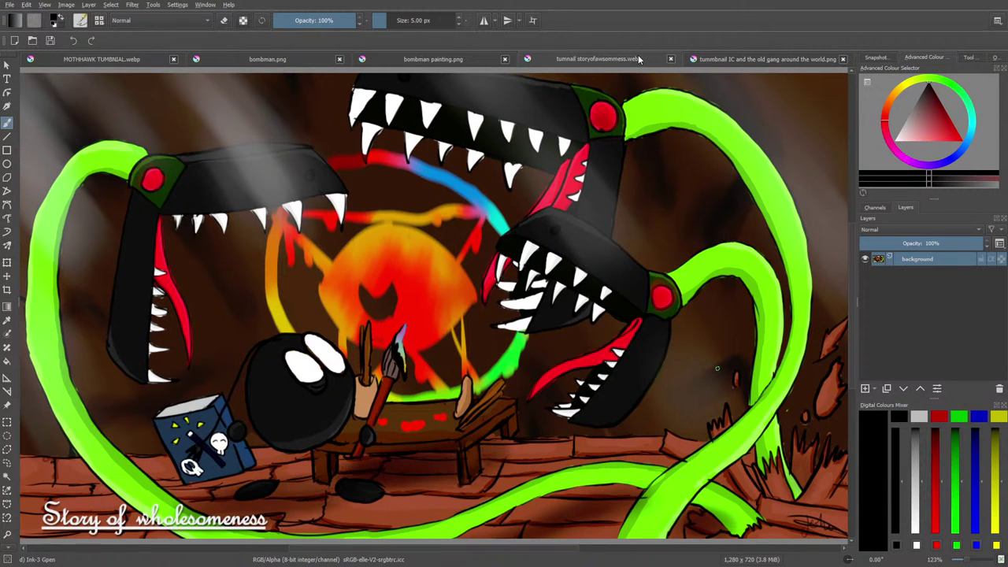
pyautogui.click(819, 60)
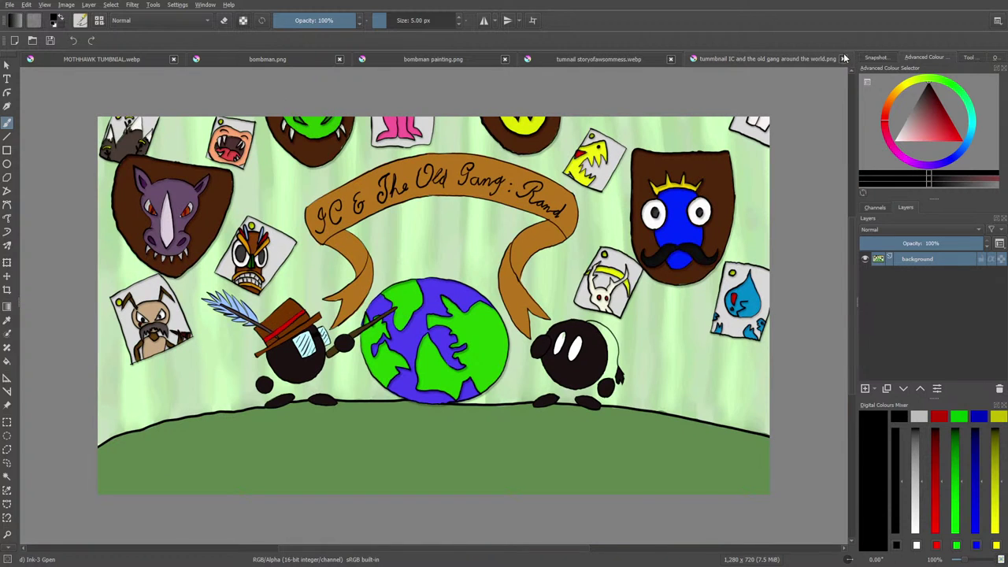
# Close the IC and the old gang thumbnail and open legend of big boy steve.kra from the me folder.
pyautogui.click(842, 59)
pyautogui.click(33, 40)
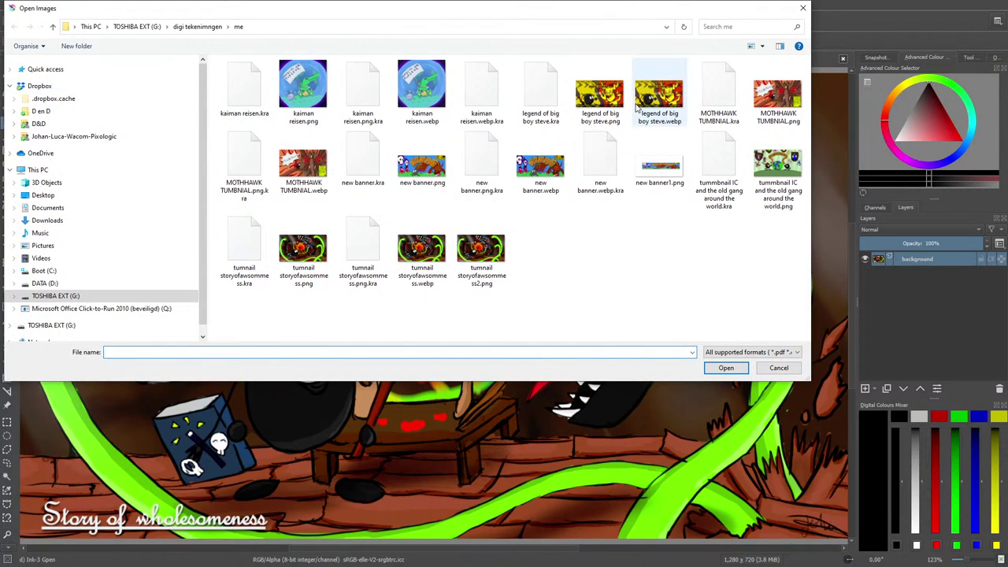
pyautogui.click(536, 96)
pyautogui.click(722, 368)
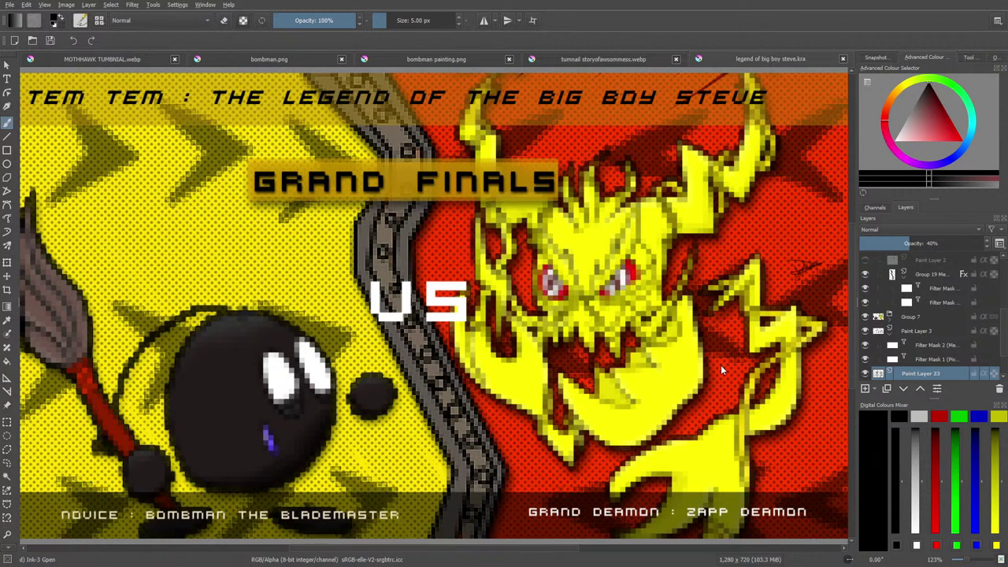
# Hide both filter masks of Paint Layer 3 and show them again to examine their effect on the background arrows.
pyautogui.click(867, 347)
pyautogui.click(867, 359)
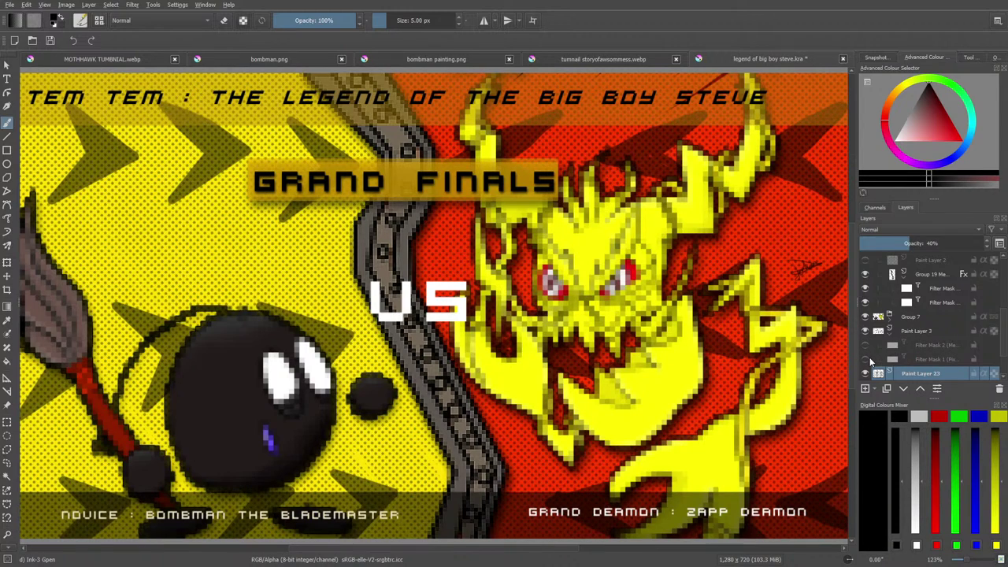
pyautogui.click(867, 359)
pyautogui.click(866, 345)
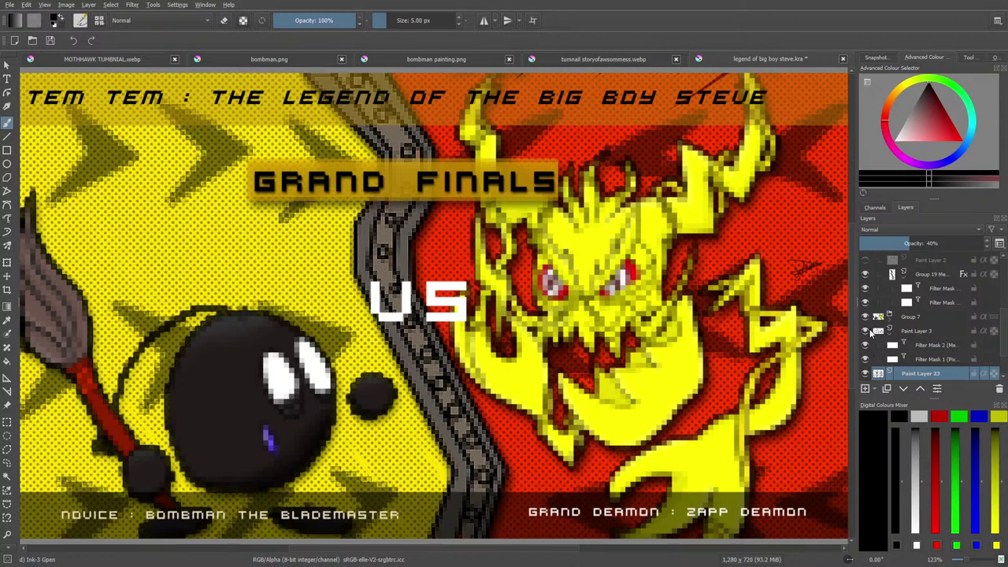
# Hide and reshow Vector Layer 3, Paint Layer 21 and Vector Layer 2 one after another to examine what each contributes.
pyautogui.scroll(-3, 1004, 323)
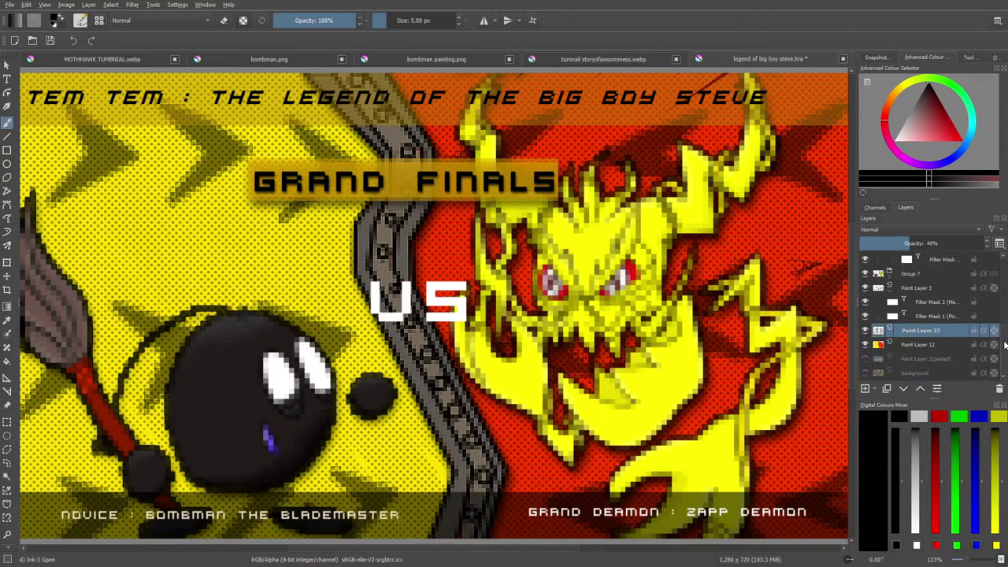
pyautogui.moveTo(1005, 340); pyautogui.dragTo(1006, 271)
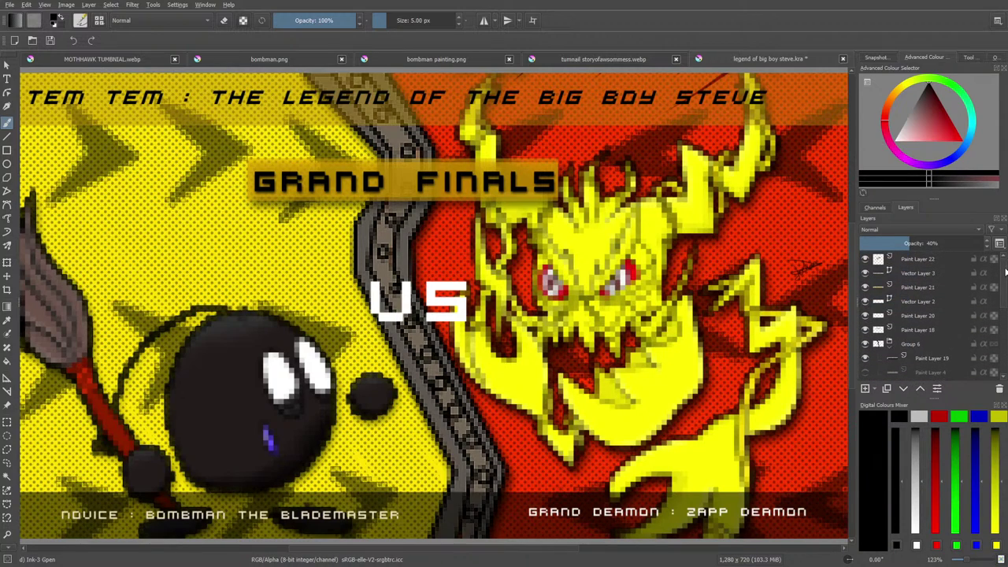
pyautogui.click(867, 272)
pyautogui.click(866, 273)
pyautogui.click(866, 288)
pyautogui.click(866, 288)
pyautogui.click(864, 300)
pyautogui.click(866, 302)
# Hide and reshow Group 6 and the merged Group 19 layer inside it to examine the central divider.
pyautogui.click(866, 344)
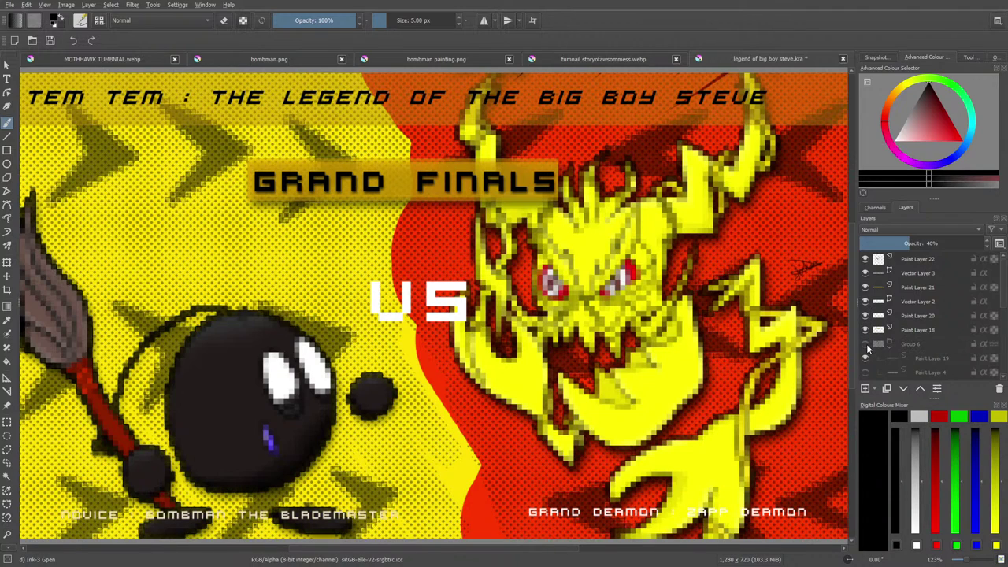
pyautogui.click(866, 344)
pyautogui.scroll(-3, 934, 307)
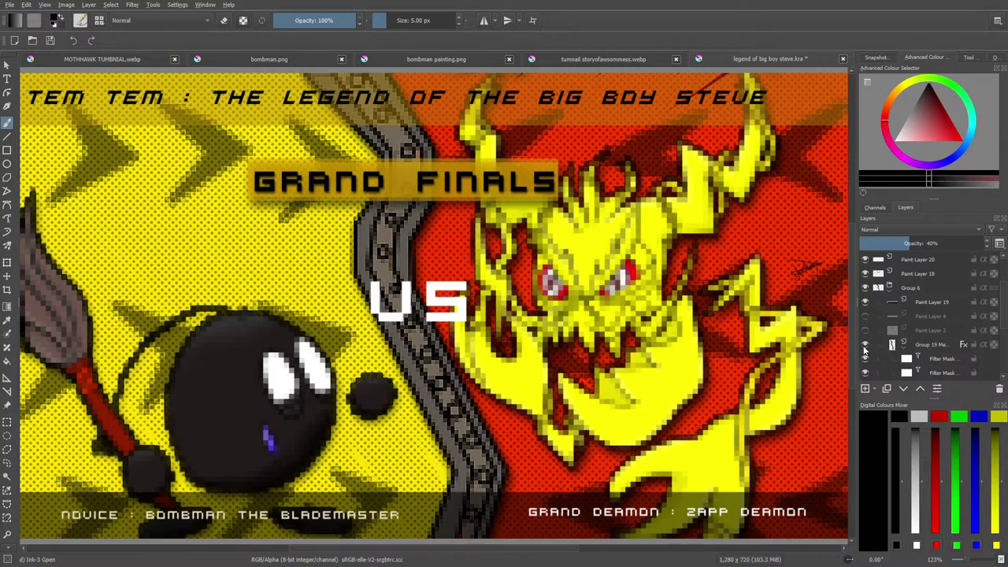
pyautogui.click(866, 345)
pyautogui.click(867, 345)
# Expand Group 11 inside Group 7 and hide its filter mask to remove the pixelation from the bombman.
pyautogui.moveTo(1004, 307); pyautogui.dragTo(1005, 329)
pyautogui.click(889, 333)
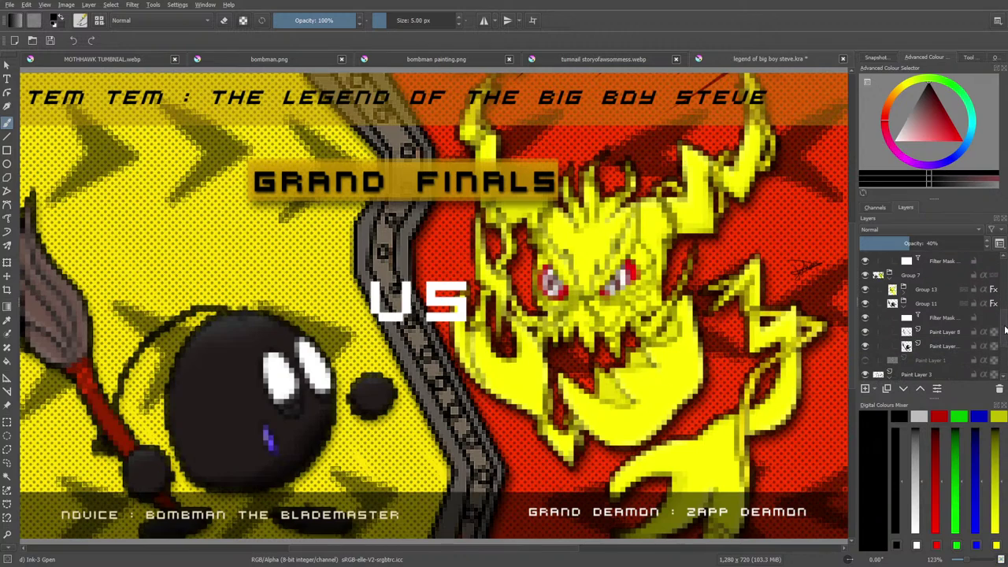
pyautogui.click(869, 319)
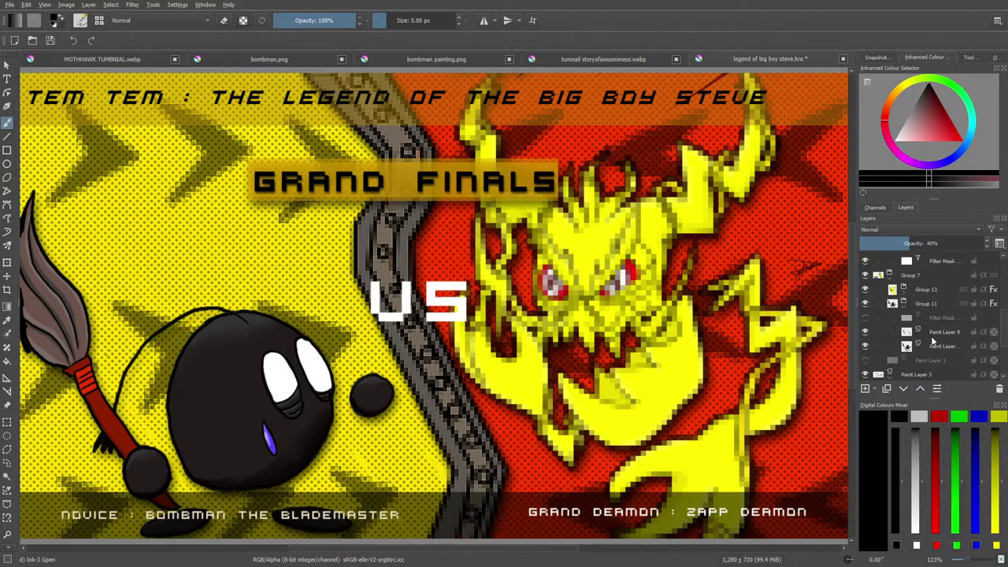
# Hide and reshow the colour layer and the Paint Layer 8 line art in Group 11 to examine each separately.
pyautogui.scroll(-2, 970, 340)
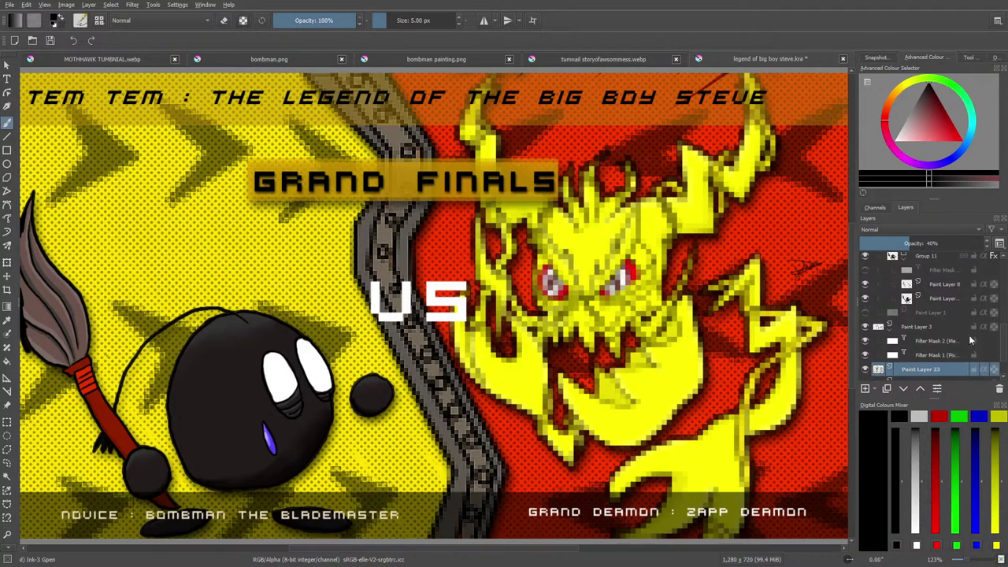
pyautogui.click(865, 299)
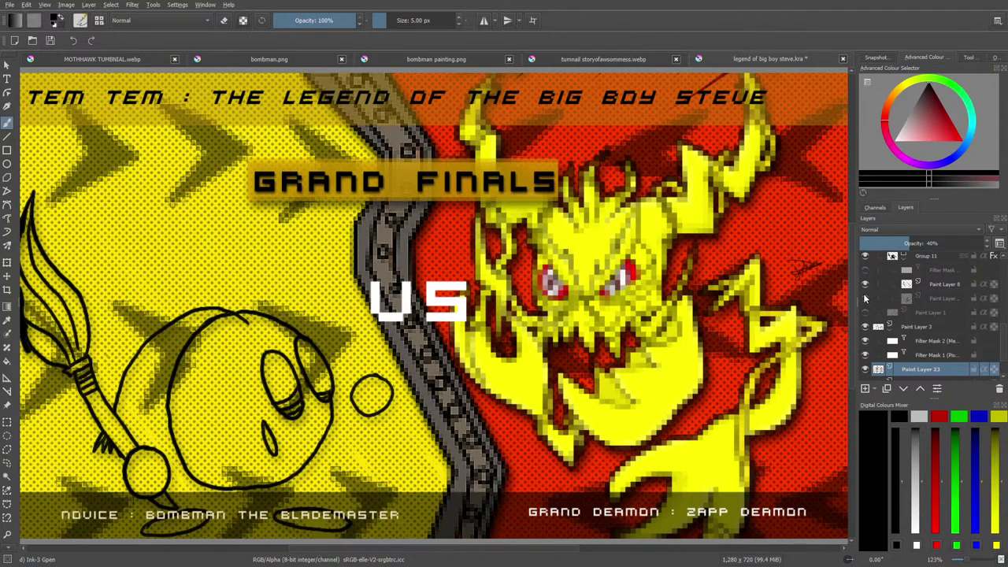
pyautogui.click(866, 284)
pyautogui.click(865, 298)
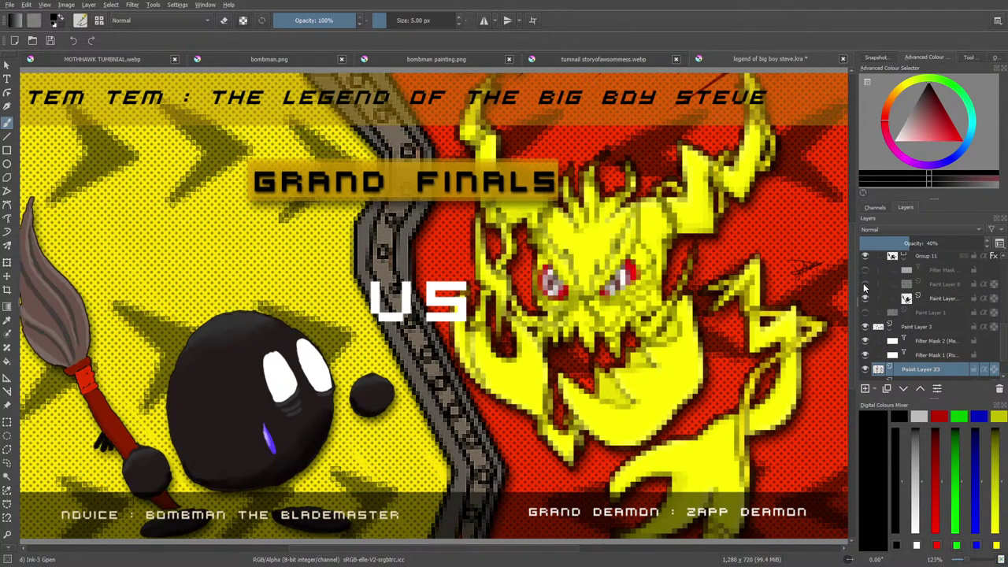
pyautogui.click(866, 285)
# Expand Group 13 and hide its filter mask to remove the pixelation from the yellow demon.
pyautogui.scroll(3, 903, 285)
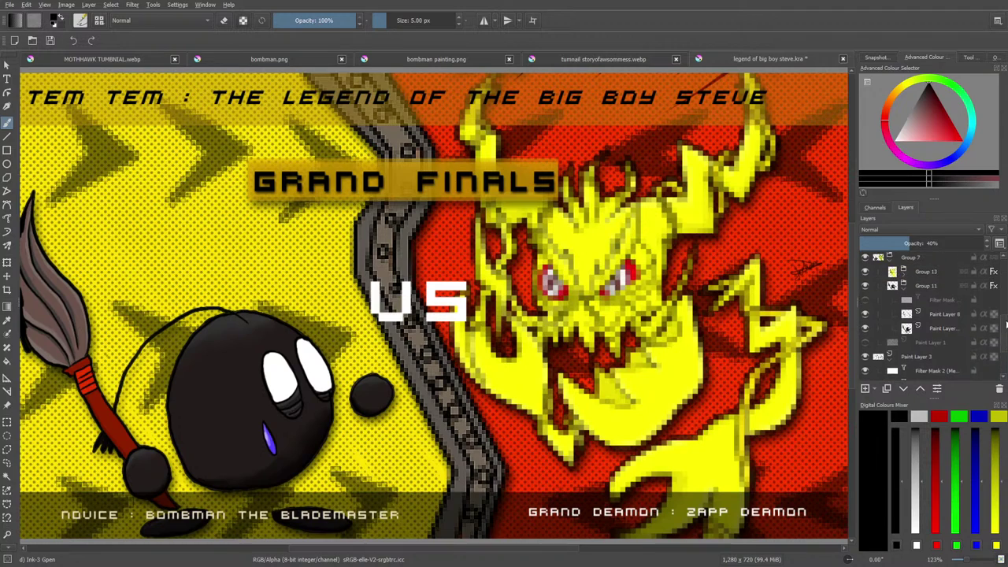
pyautogui.click(903, 282)
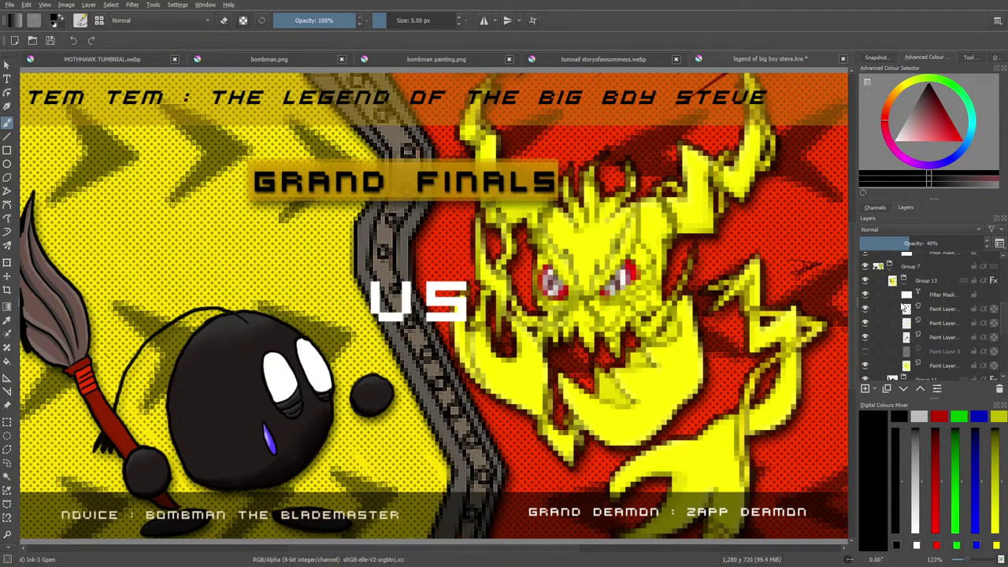
pyautogui.click(867, 294)
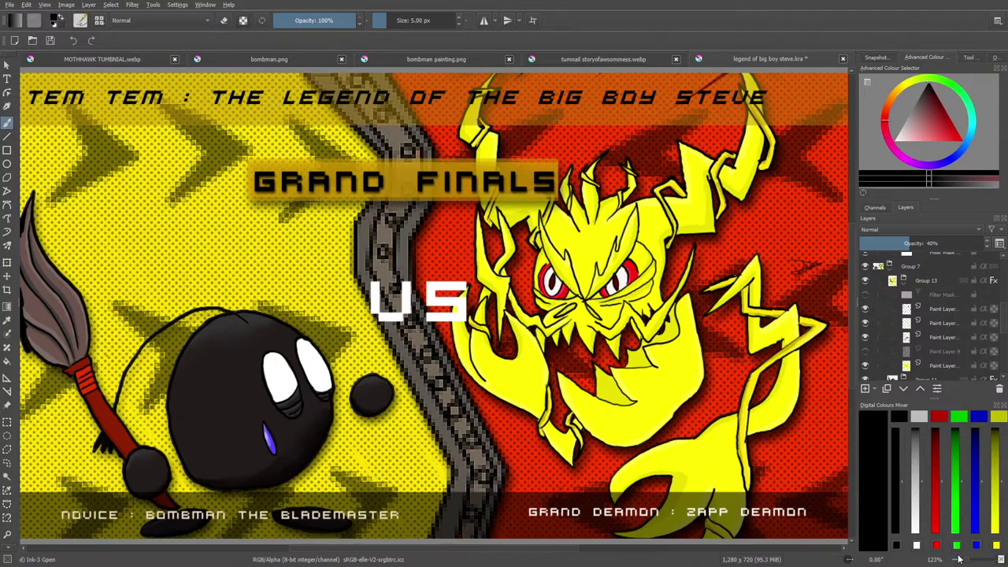
pyautogui.scroll(-4, 964, 563)
pyautogui.scroll(3, 966, 562)
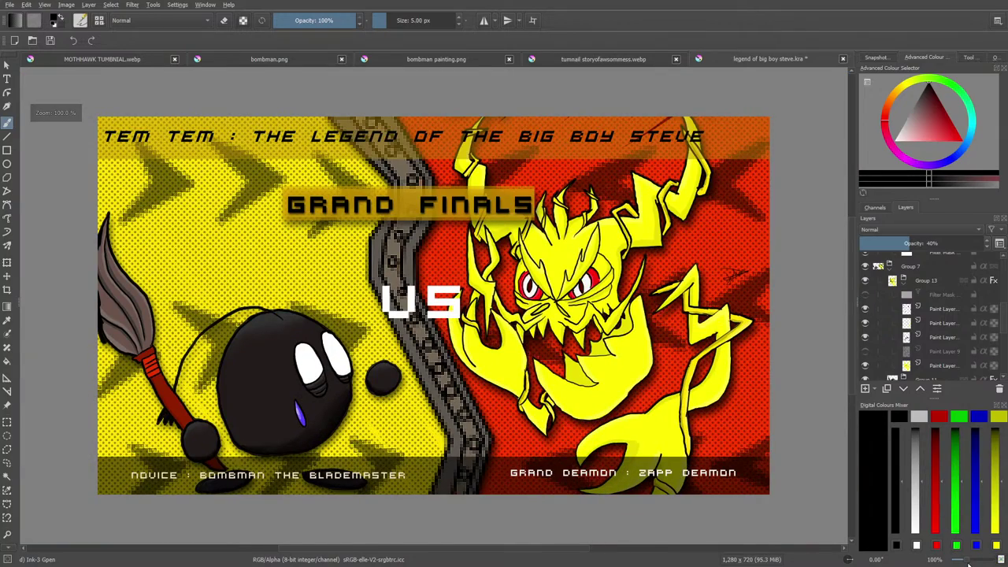
pyautogui.scroll(1, 968, 564)
pyautogui.scroll(-3, 962, 562)
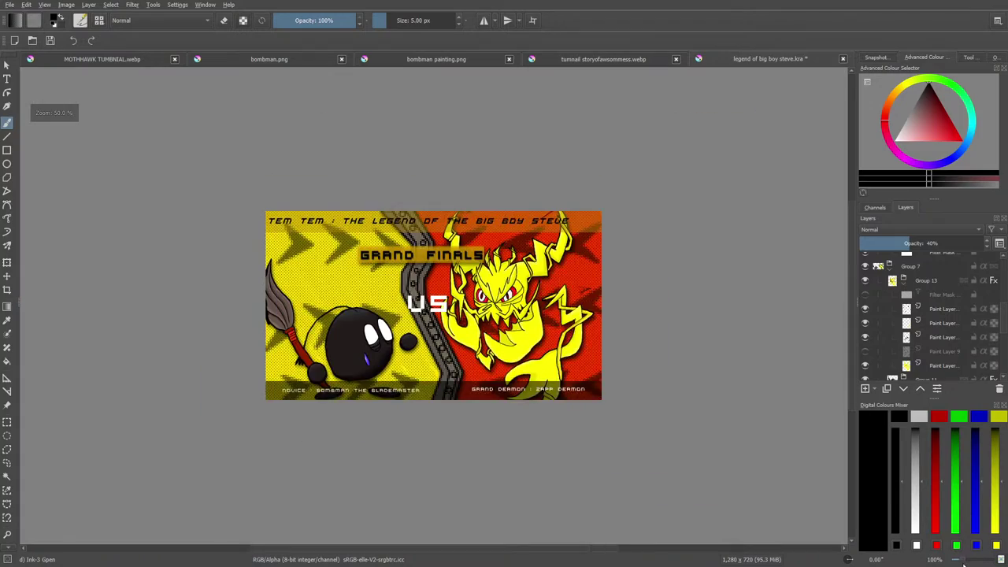
# Enlarge the legend of big boy steve drawing for a last look and close it without saving the changes.
pyautogui.scroll(2, 964, 561)
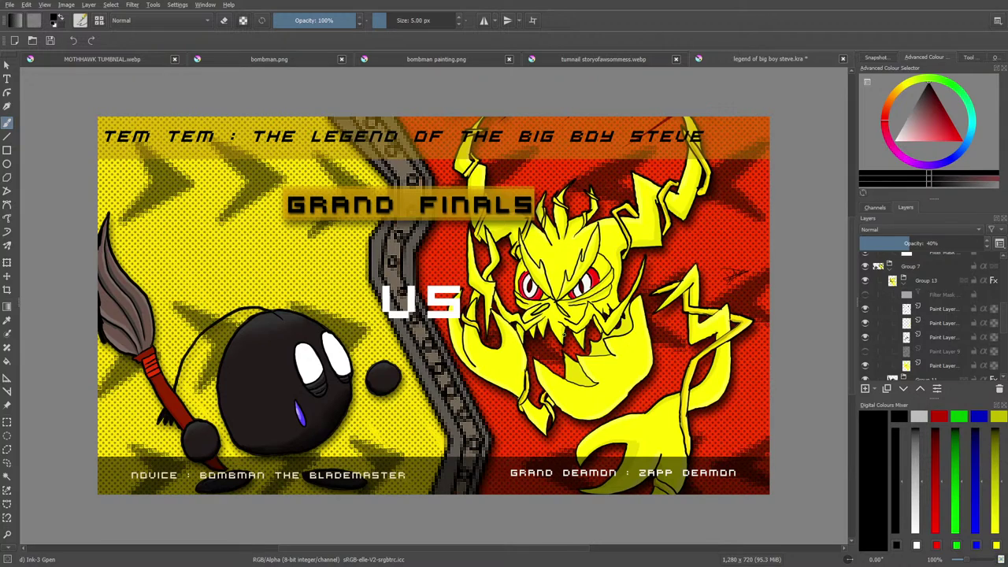
pyautogui.click(841, 57)
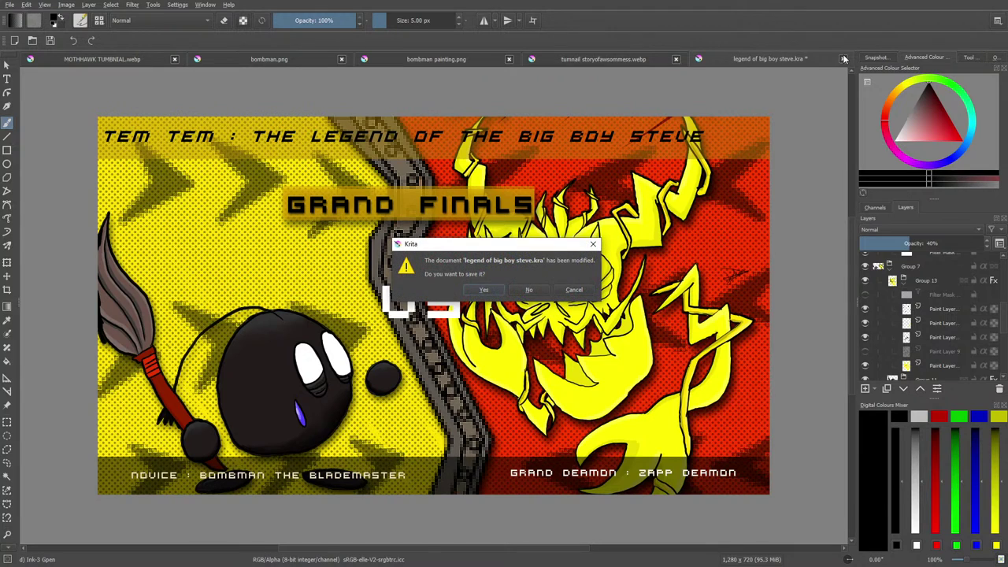
pyautogui.click(523, 288)
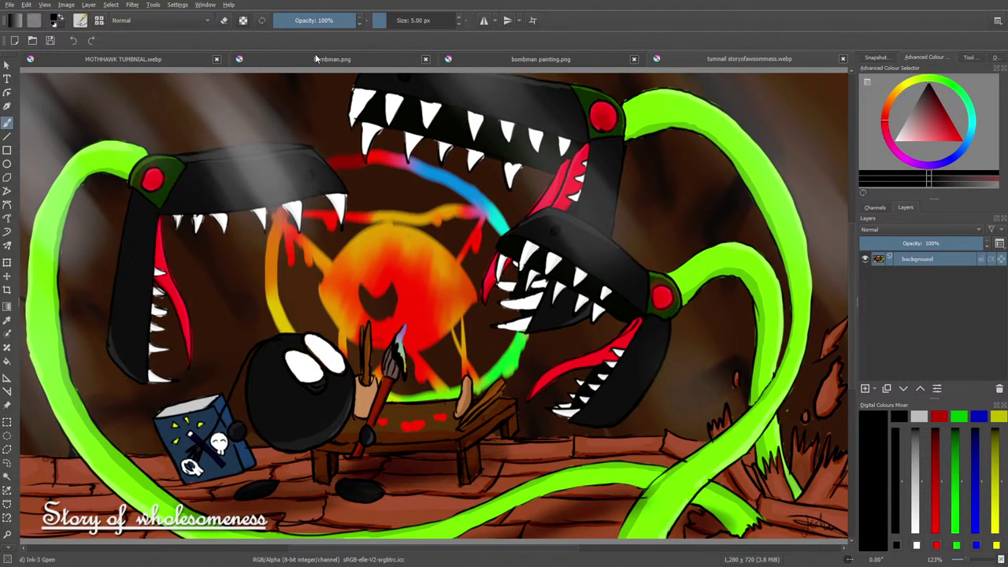
# Compare the MOTHHAWK thumbnail with the Story of wholesomeness thumbnail, also glancing at the two bombman images.
pyautogui.click(157, 58)
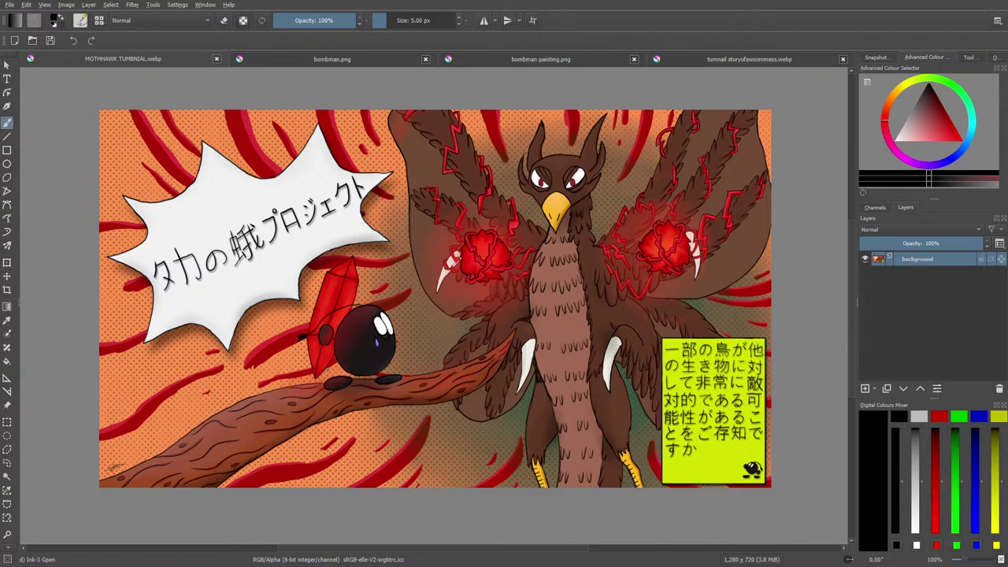
pyautogui.click(717, 60)
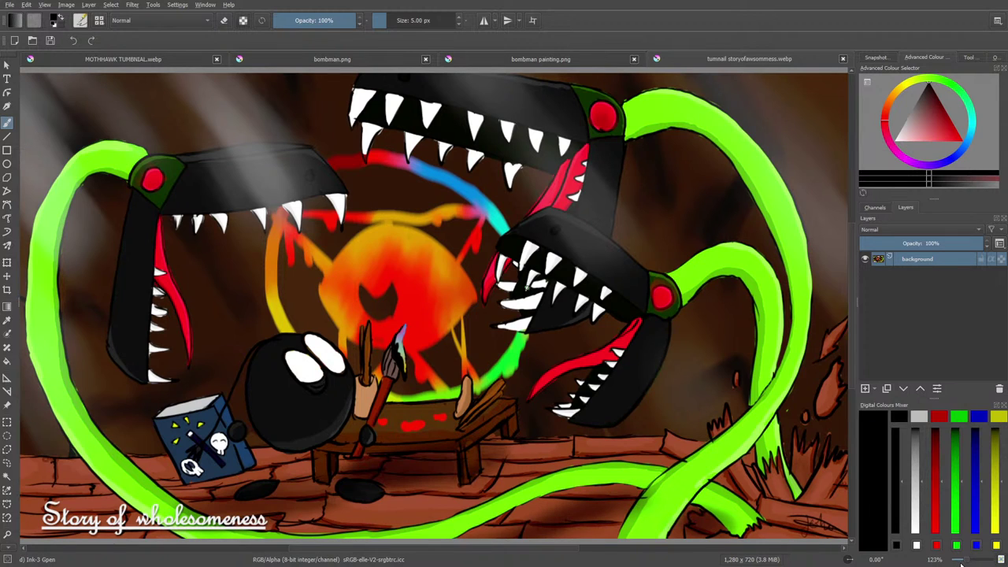
pyautogui.moveTo(966, 562)
pyautogui.mouseDown()
pyautogui.moveTo(948, 561)
pyautogui.moveTo(962, 561)
pyautogui.mouseUp()
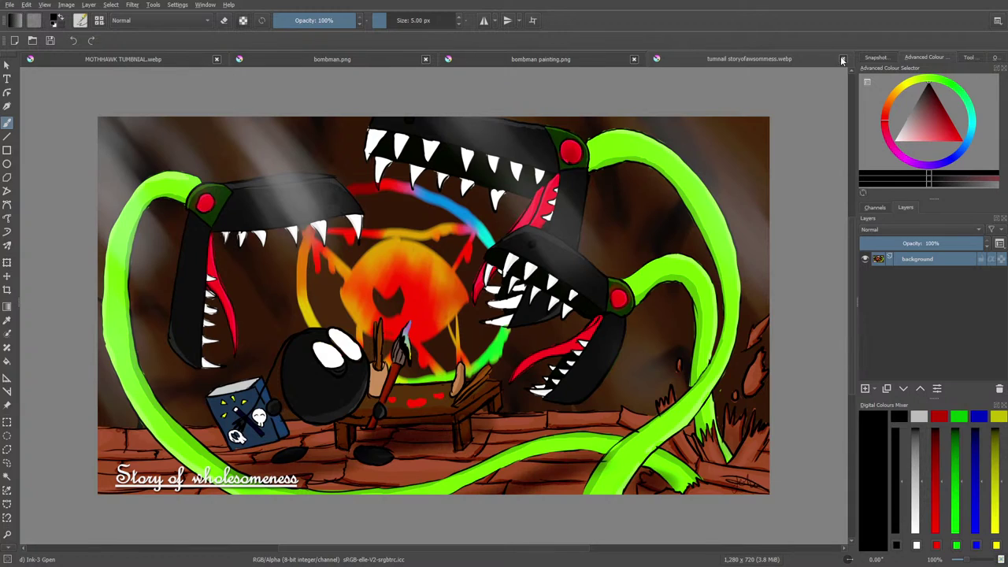
pyautogui.click(524, 61)
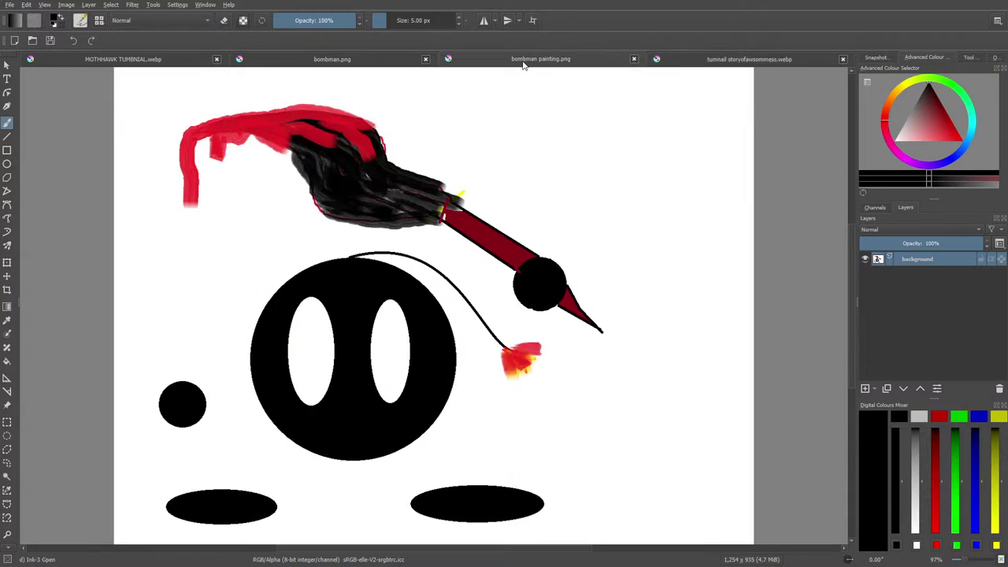
pyautogui.click(312, 61)
pyautogui.click(165, 59)
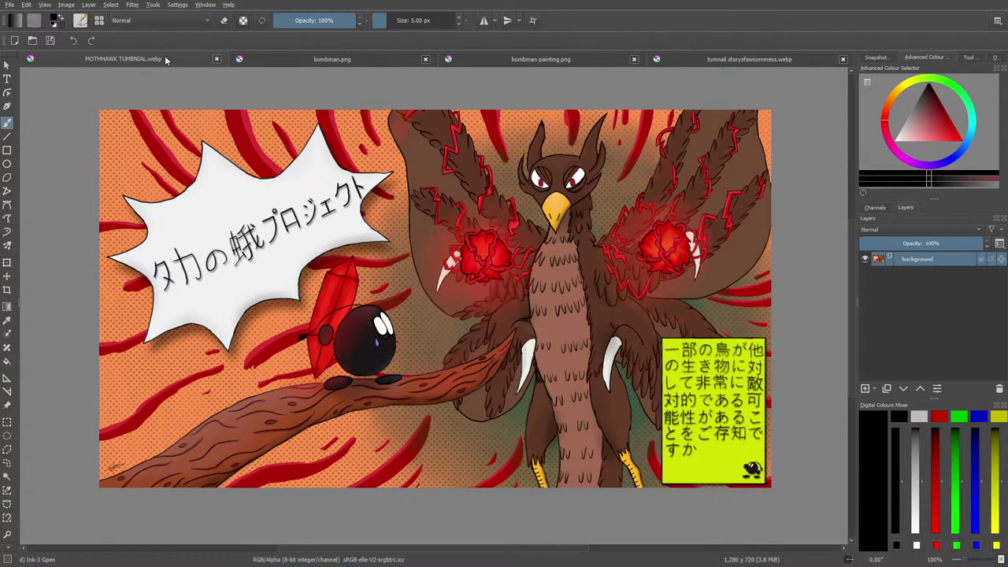
pyautogui.click(775, 57)
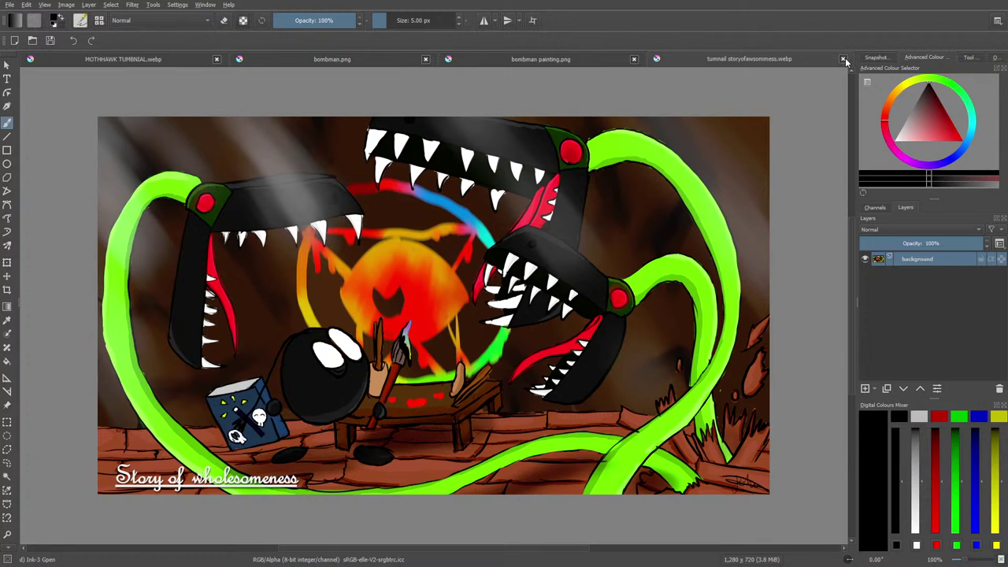
# Close tumnail storyofawsommess.webp and open kaiman reisen.webp from the me folder.
pyautogui.click(844, 59)
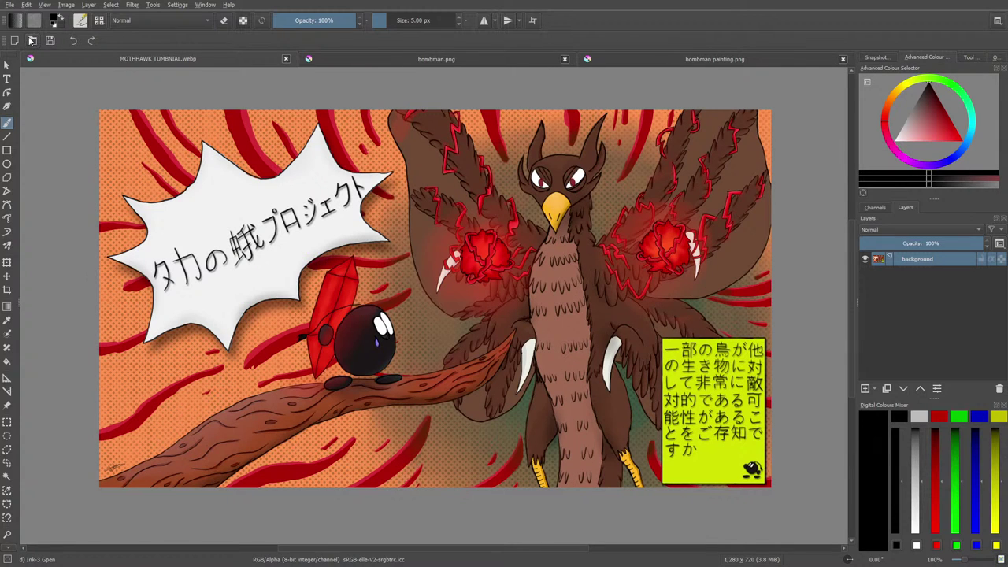
pyautogui.click(32, 41)
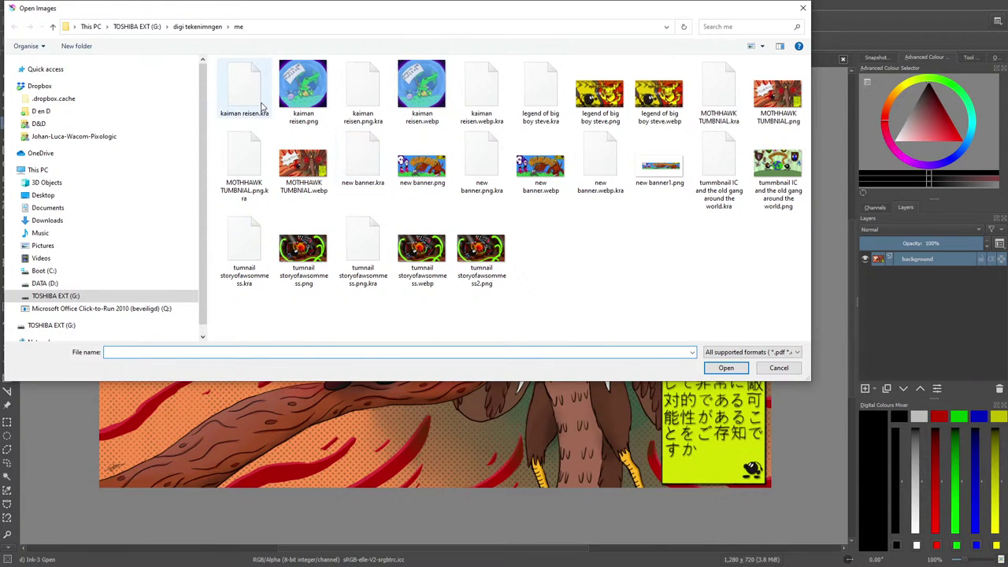
pyautogui.click(425, 87)
pyautogui.click(725, 368)
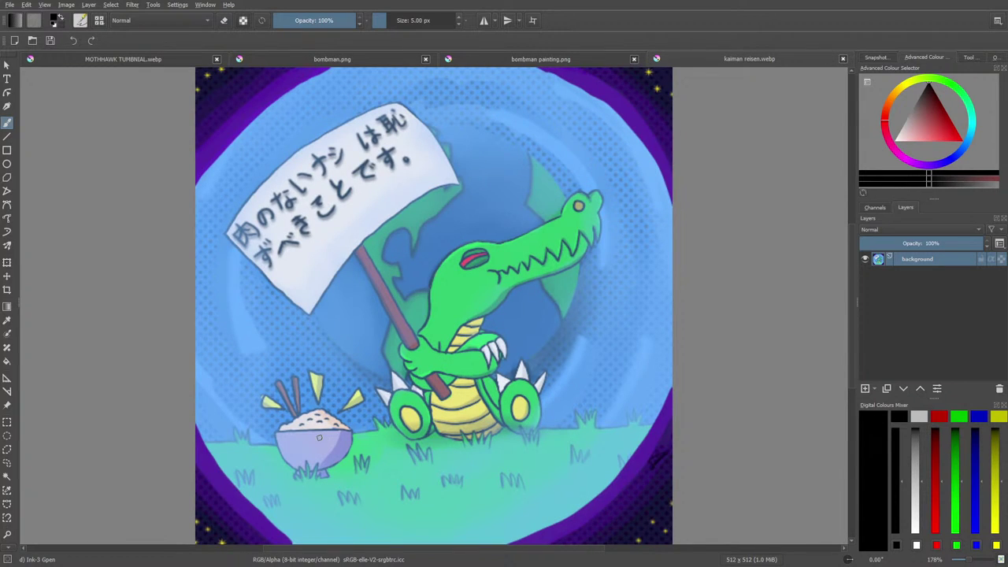
# Compare the crocodile drawing in kaiman reisen.webp with the MOTHHAWK thumbnail.
pyautogui.click(122, 59)
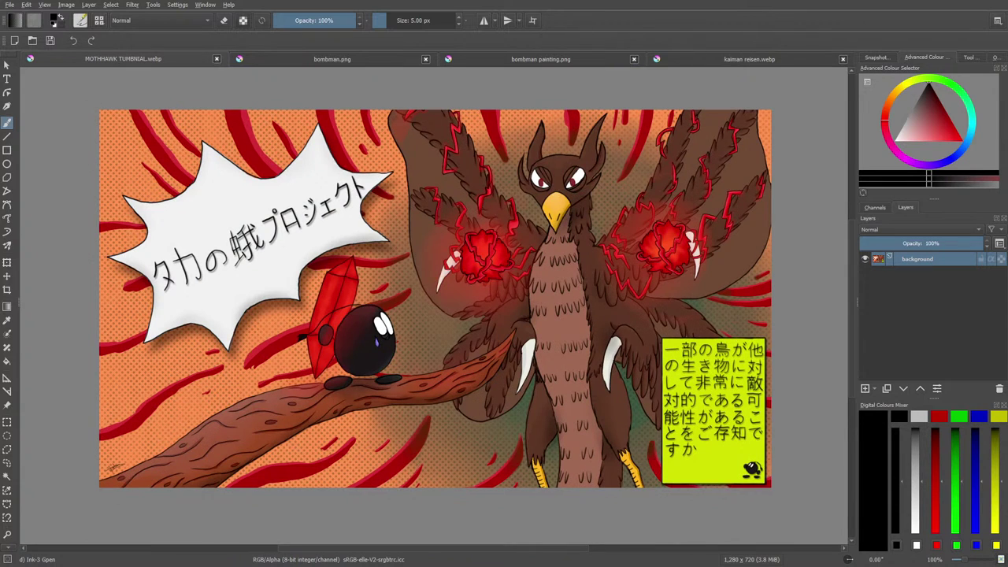
pyautogui.click(725, 59)
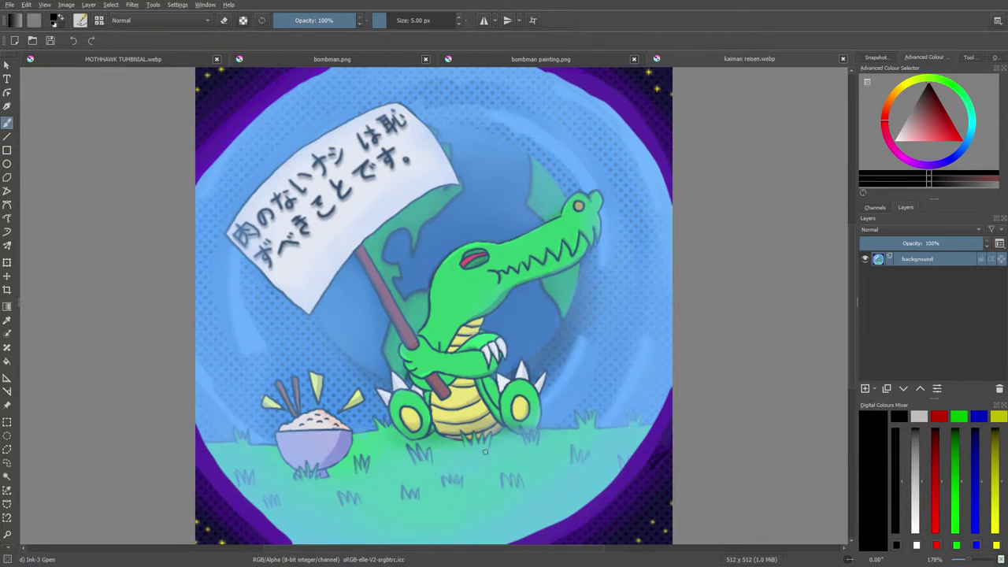
pyautogui.click(134, 60)
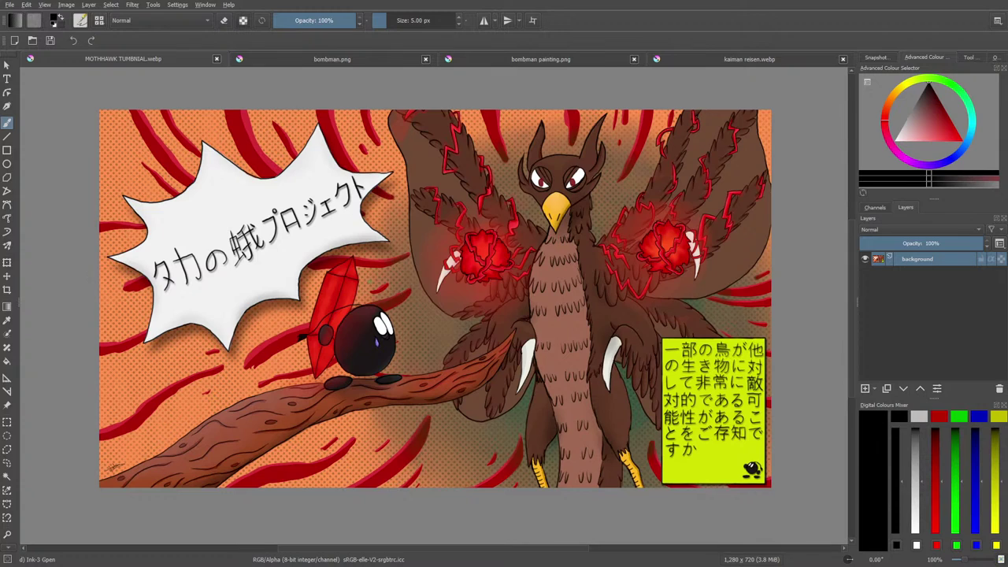
pyautogui.click(708, 49)
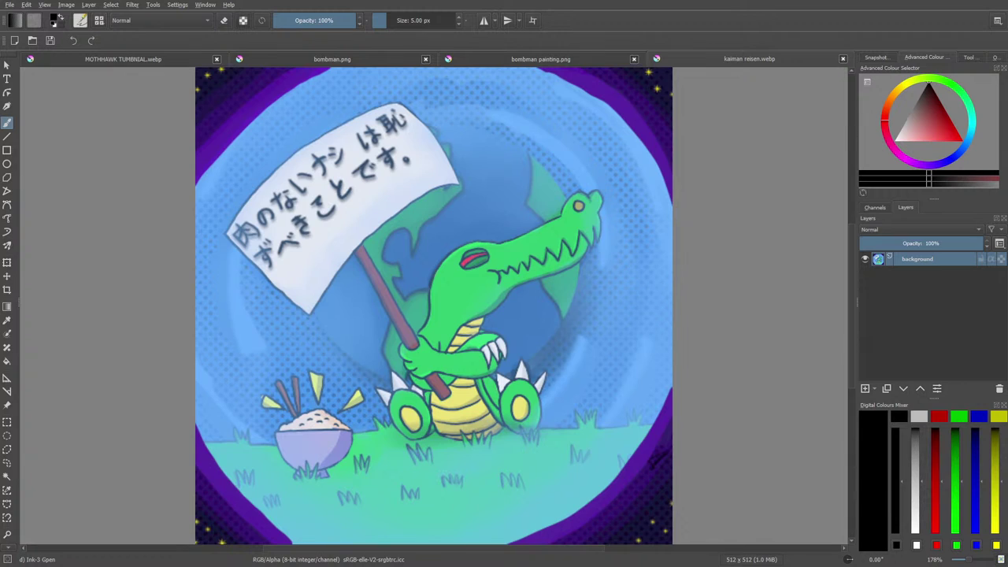
# Close kaiman reisen.webp, bombman.png and bombman painting.png, keeping only the MOTHHAWK thumbnail open.
pyautogui.click(843, 59)
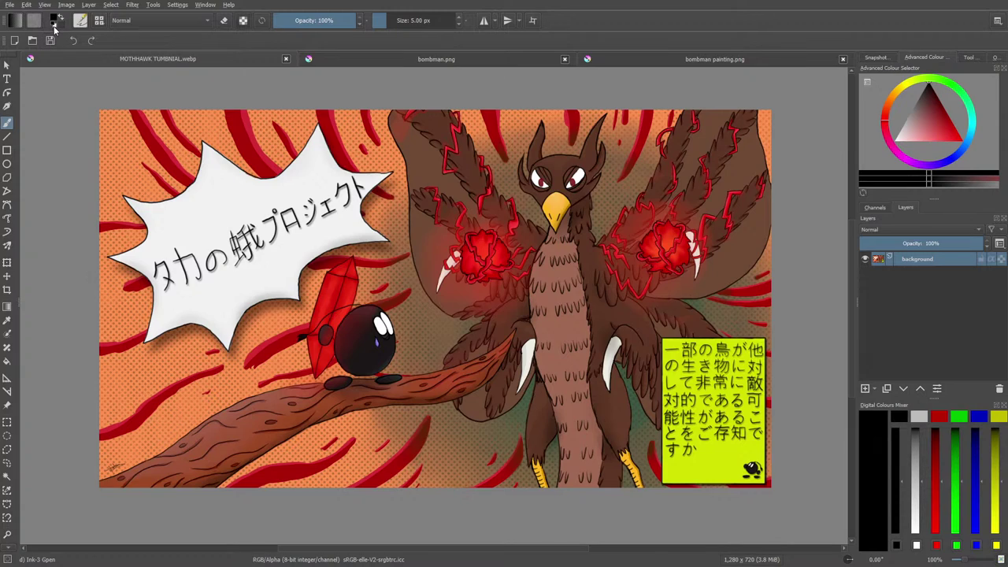
pyautogui.click(11, 6)
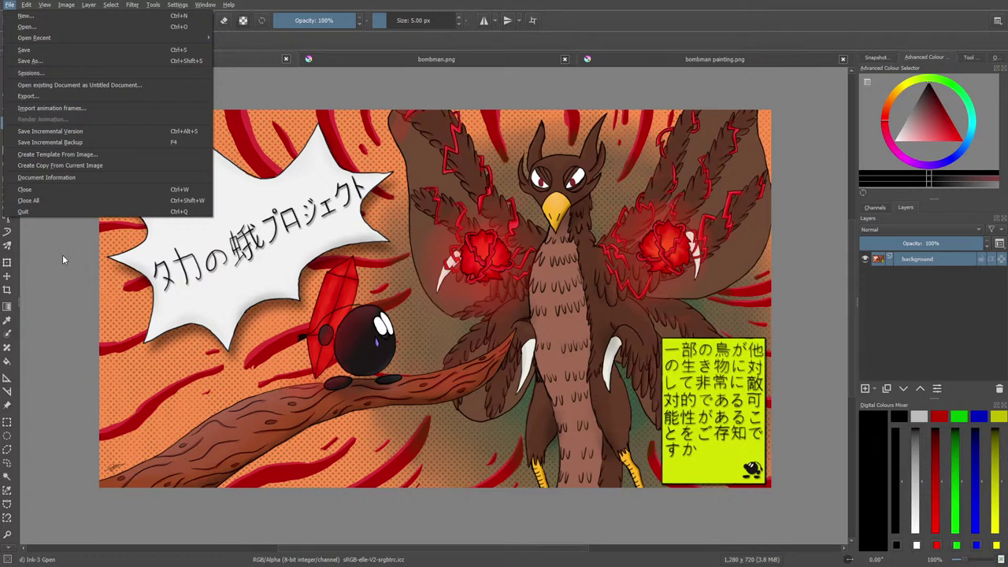
pyautogui.rightClick(460, 81)
pyautogui.rightClick(460, 81)
pyautogui.click(435, 59)
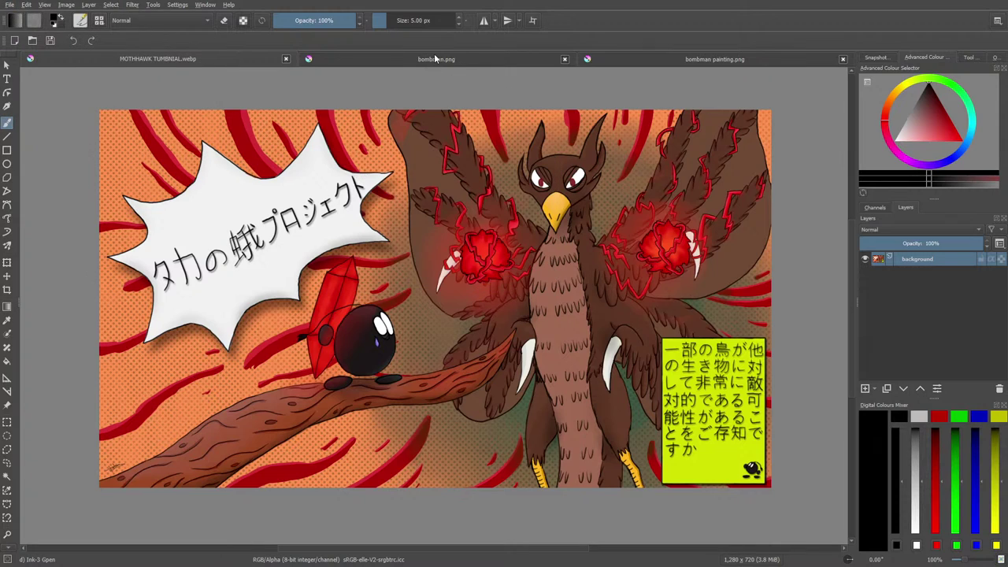
pyautogui.click(567, 59)
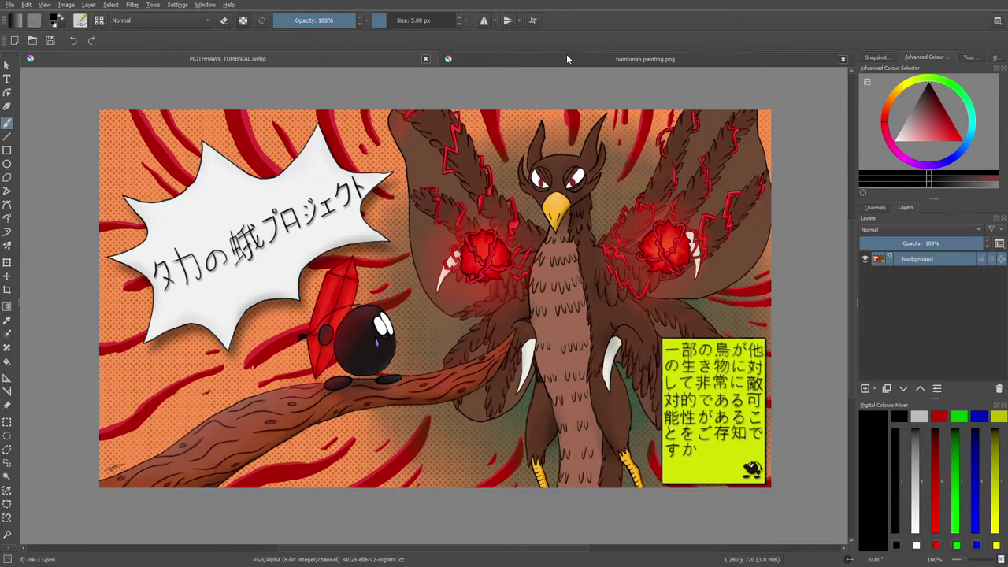
pyautogui.click(844, 60)
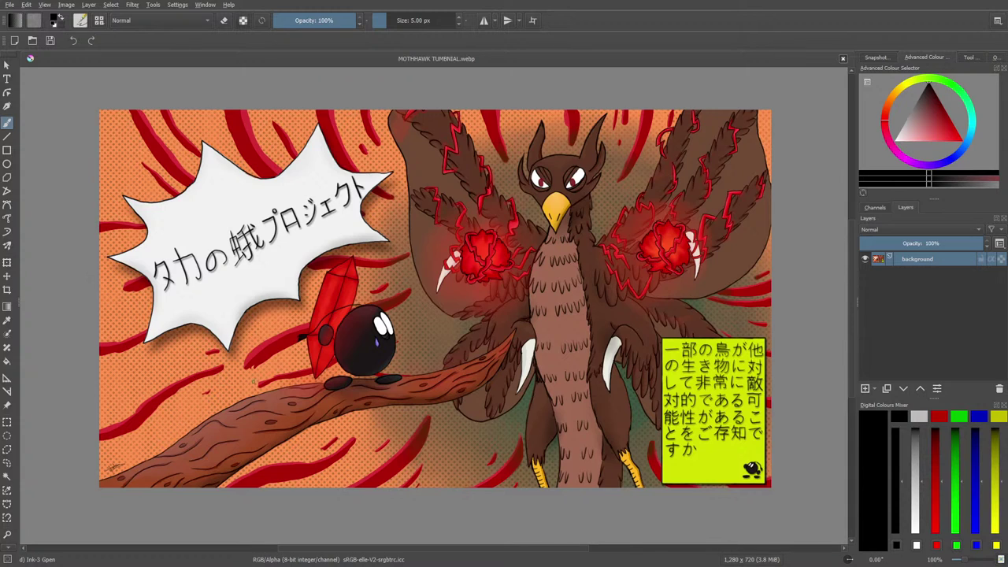
# Examine the MOTHHAWK thumbnail up close and as a whole, focusing on the bombman with the red crystal on the branch.
pyautogui.scroll(-3, 265, 438)
pyautogui.scroll(2, 316, 369)
pyautogui.scroll(-2, 292, 396)
pyautogui.scroll(2, 290, 463)
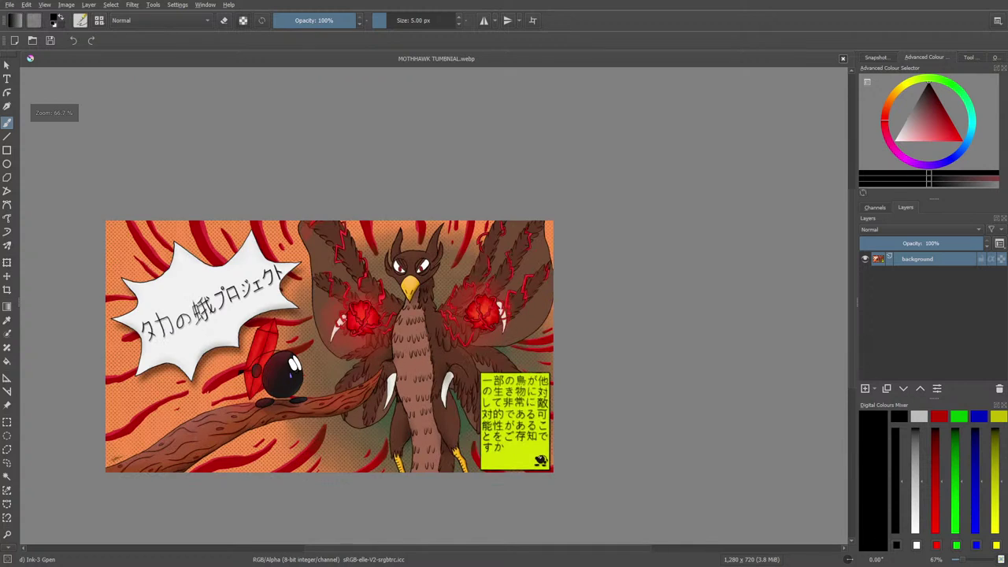
pyautogui.scroll(2, 276, 464)
pyautogui.scroll(-2, 275, 465)
pyautogui.scroll(2, 276, 464)
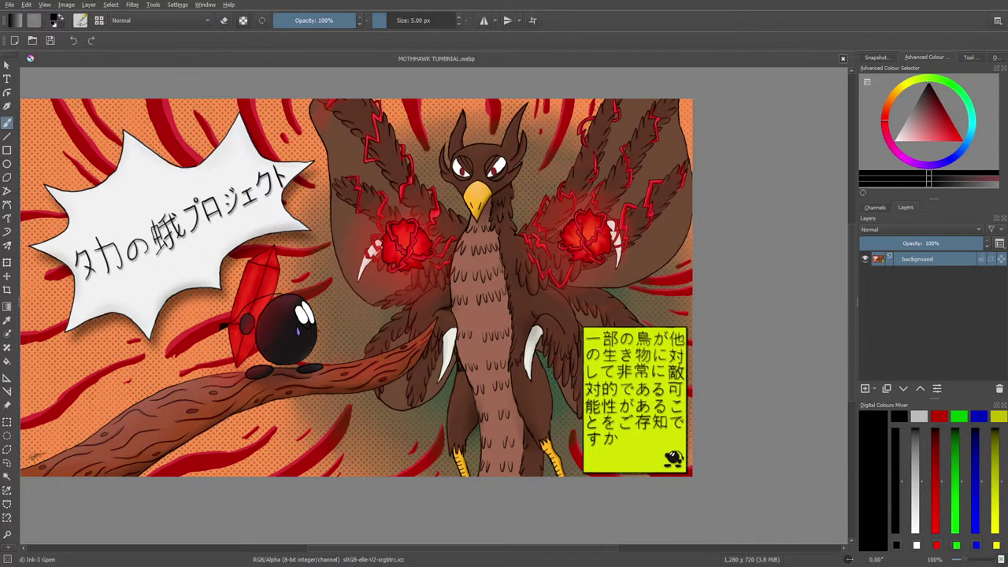
pyautogui.scroll(3, 302, 353)
pyautogui.scroll(-4, 287, 339)
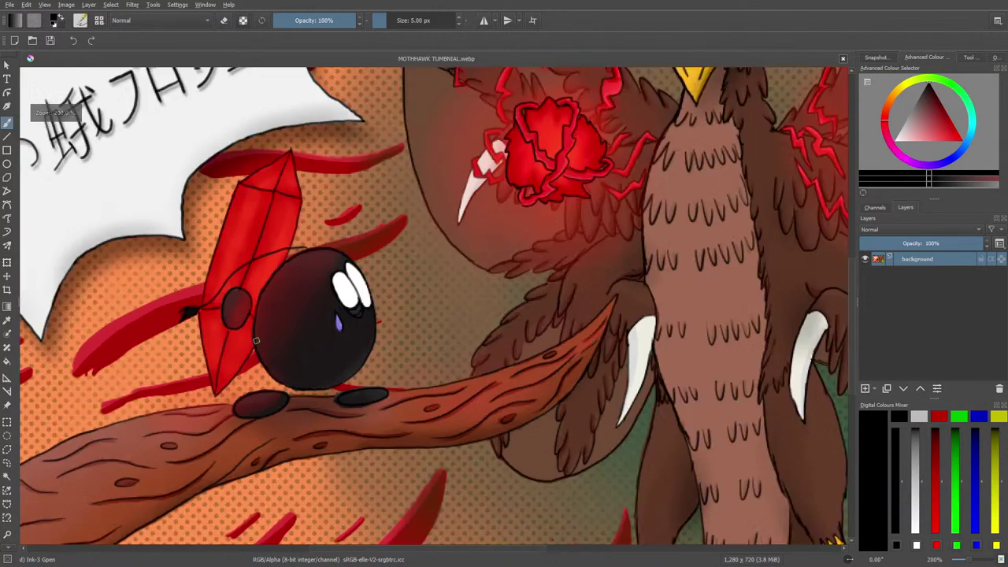
pyautogui.scroll(-1, 257, 338)
pyautogui.scroll(2, 257, 338)
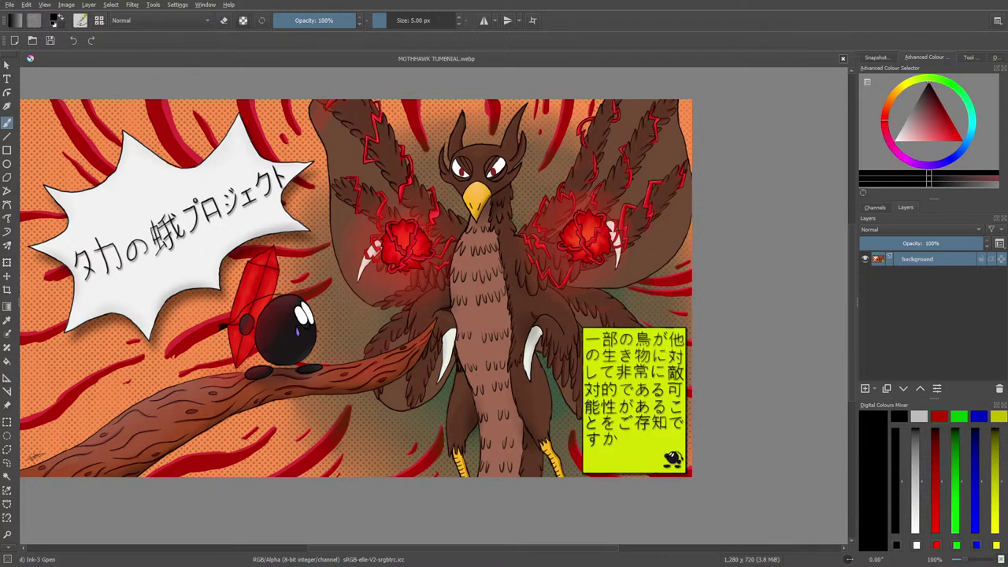
# Switch to Firefox, view the Wikipedia and X-Plus collectible figure pictures of Rodan, and check the YouTube live stream chat.
pyautogui.moveTo(0, 149); pyautogui.dragTo(315, 0)
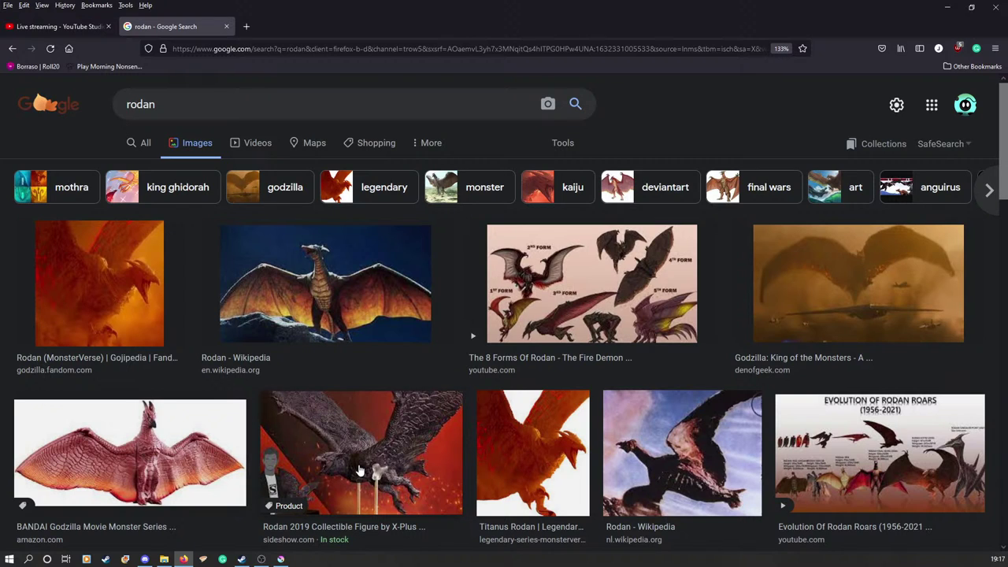
pyautogui.click(350, 294)
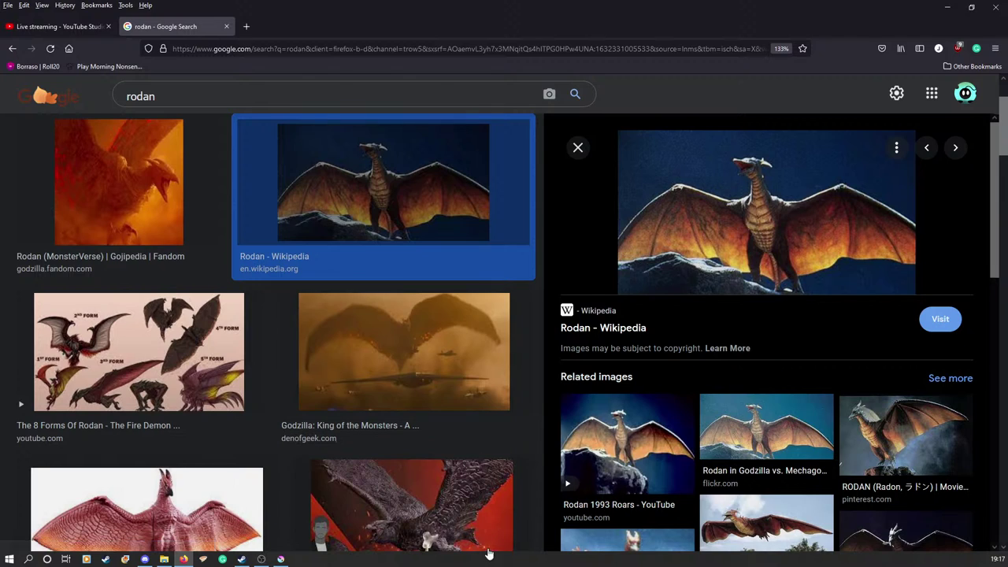
pyautogui.click(450, 498)
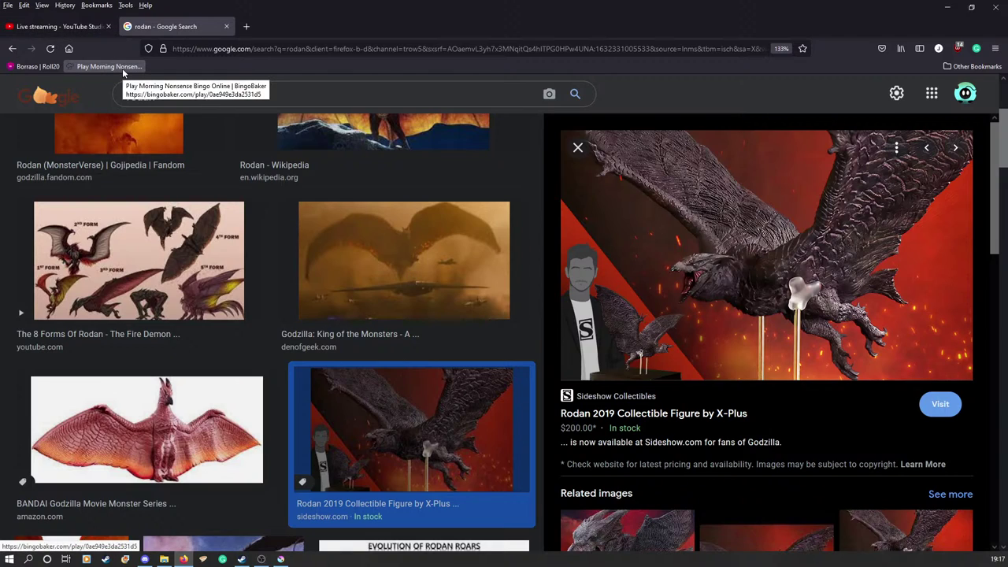
pyautogui.click(79, 27)
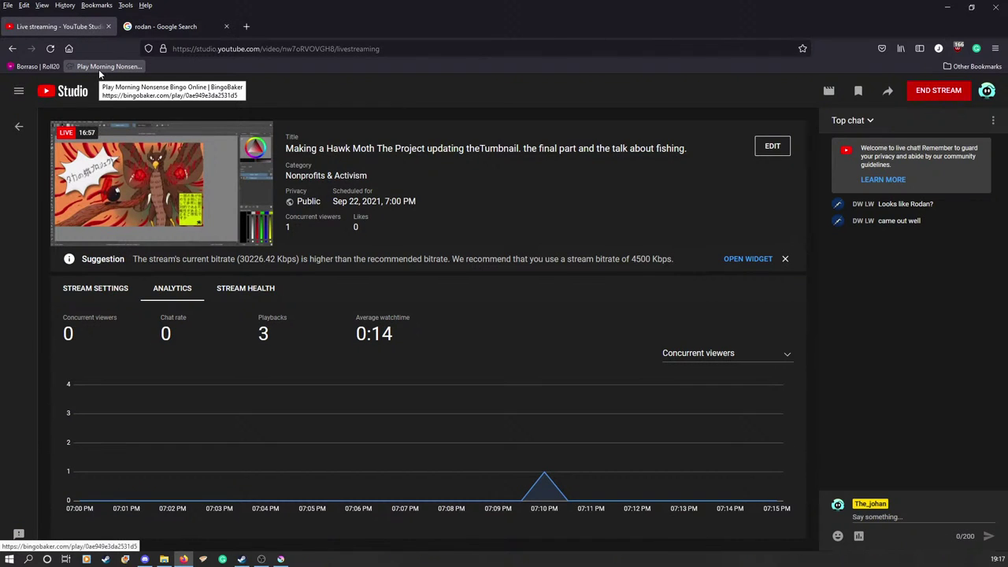
# Return to Krita and open hawk-moth.kra from the digi tekenimngen folder.
pyautogui.click(280, 559)
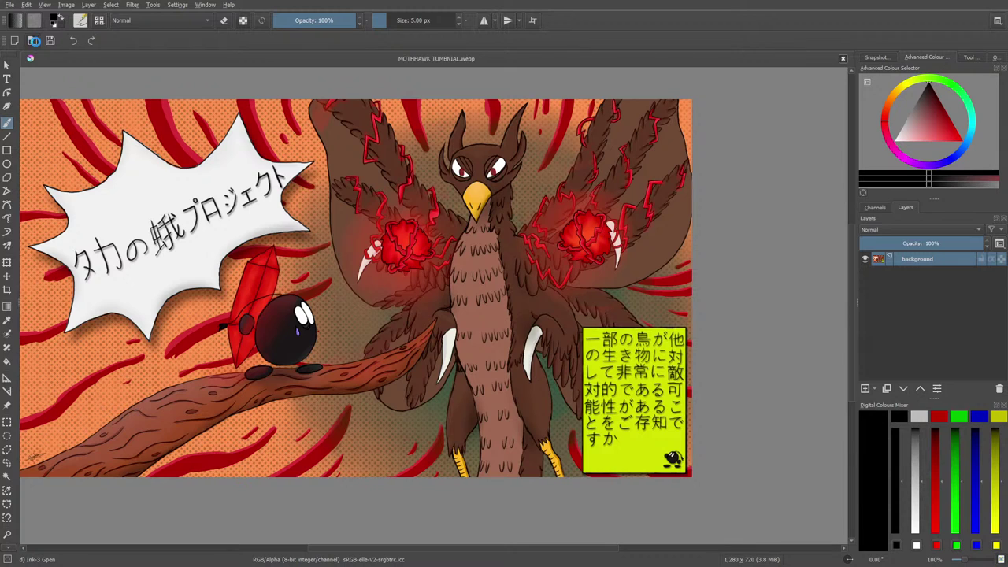
pyautogui.click(34, 41)
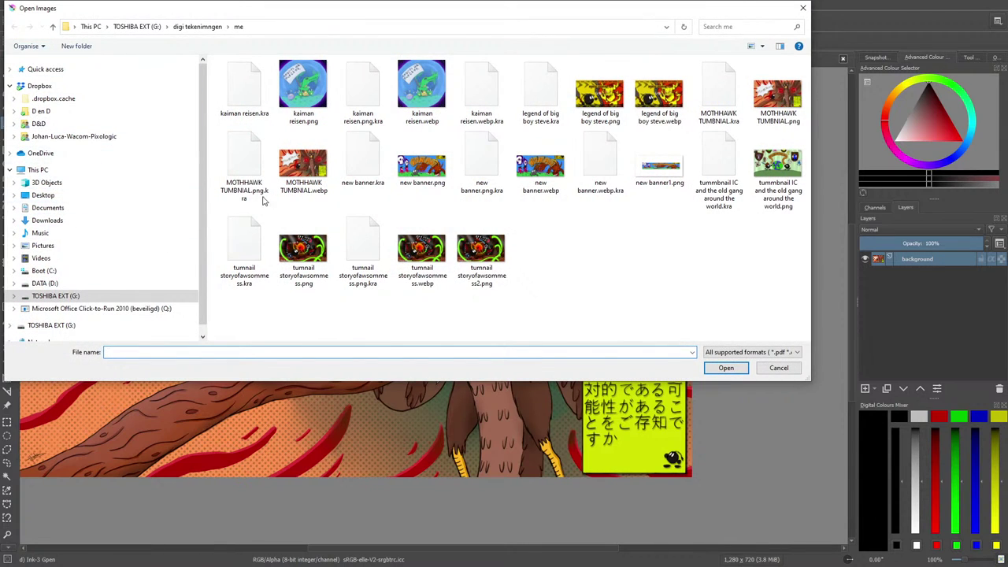
pyautogui.click(195, 26)
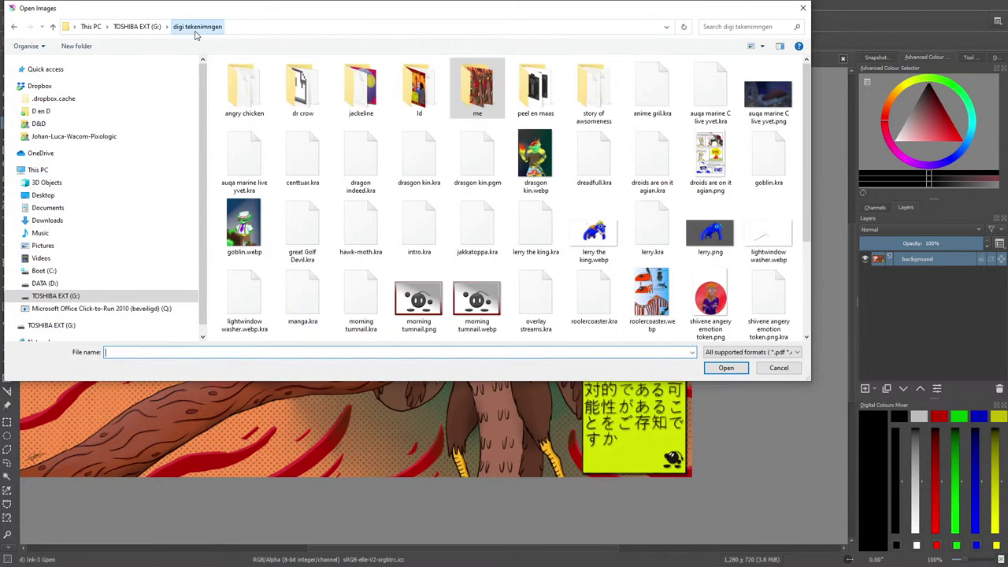
pyautogui.click(361, 226)
pyautogui.click(726, 368)
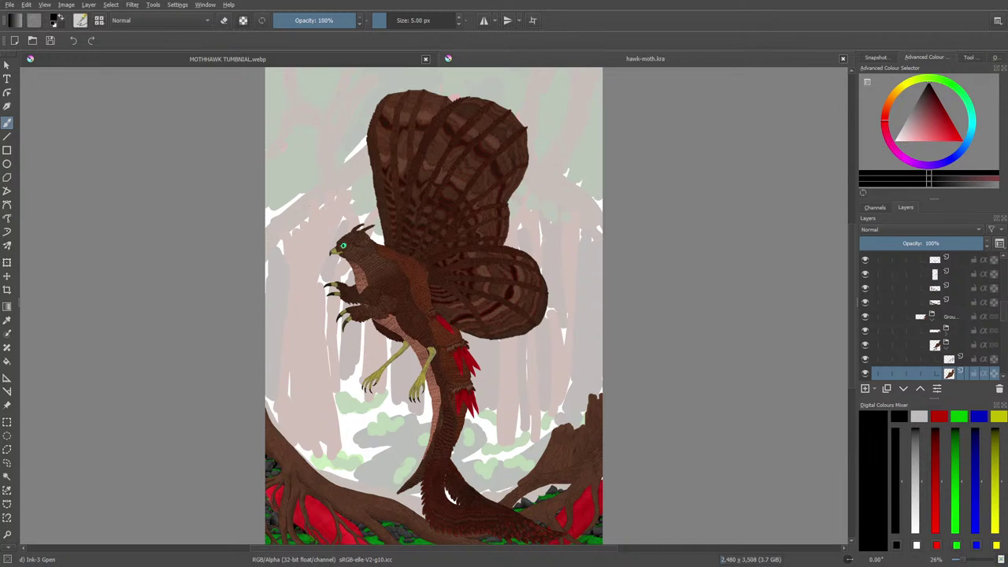
# Examine the hawk-moth drawing's wings, body and tail feathers up close and as a whole.
pyautogui.scroll(5, 424, 284)
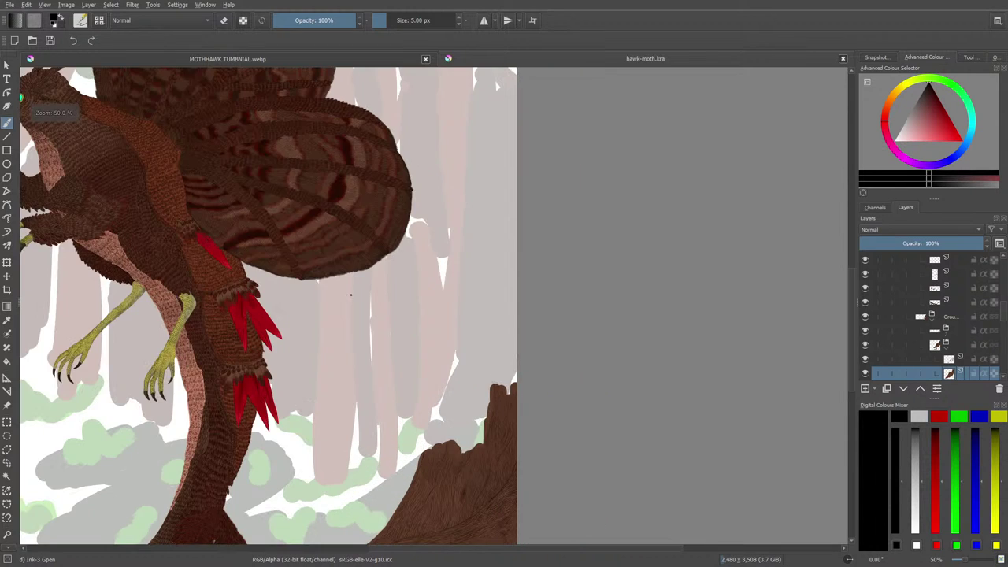
pyautogui.scroll(-8, 424, 284)
pyautogui.scroll(6, 424, 284)
pyautogui.scroll(-1, 265, 289)
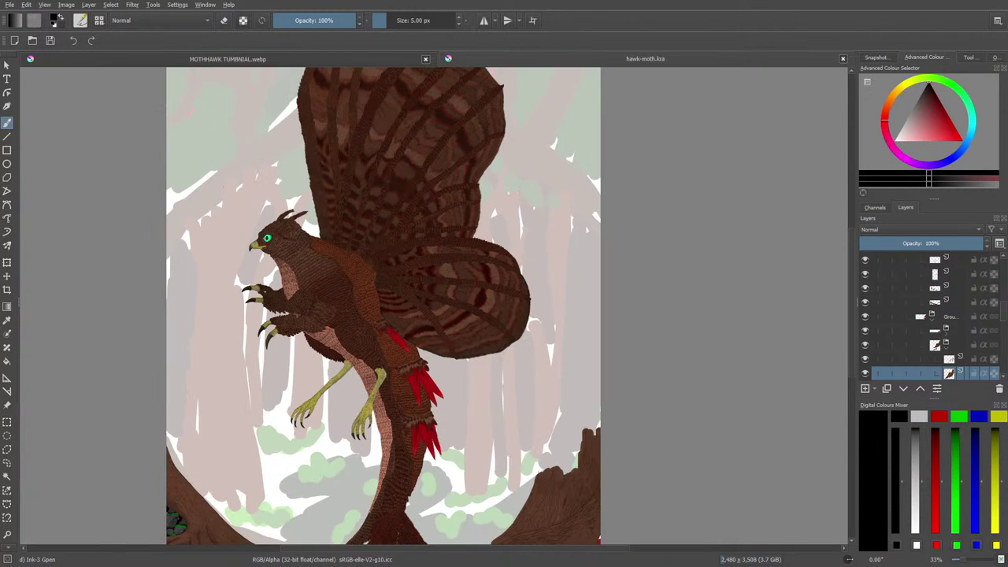
# Examine the red tail feathers of the hawk-moth drawing up close and against the lower part of the picture.
pyautogui.scroll(-1, 272, 292)
pyautogui.scroll(1, 272, 292)
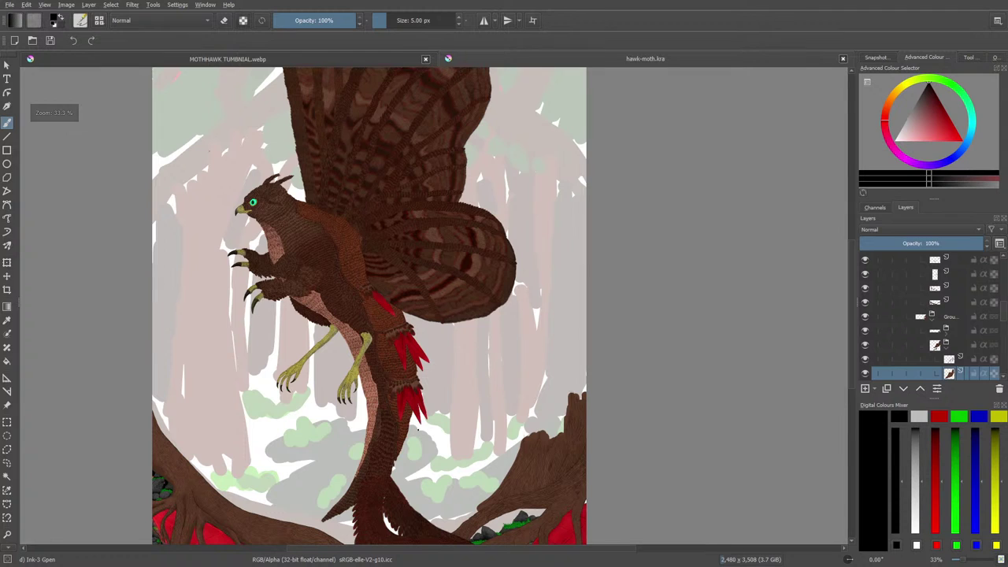
pyautogui.scroll(1, 390, 331)
pyautogui.scroll(1, 391, 331)
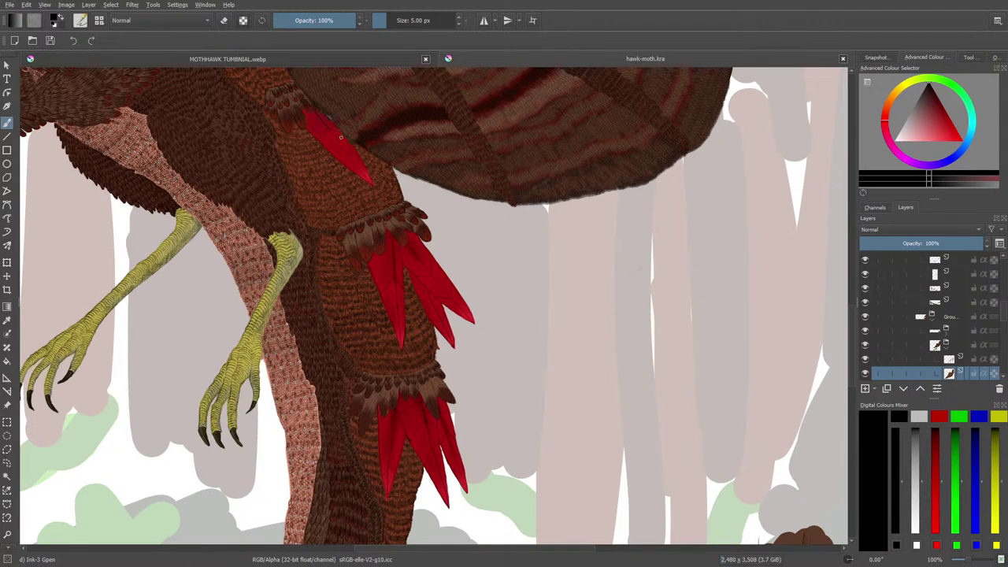
pyautogui.scroll(-3, 391, 266)
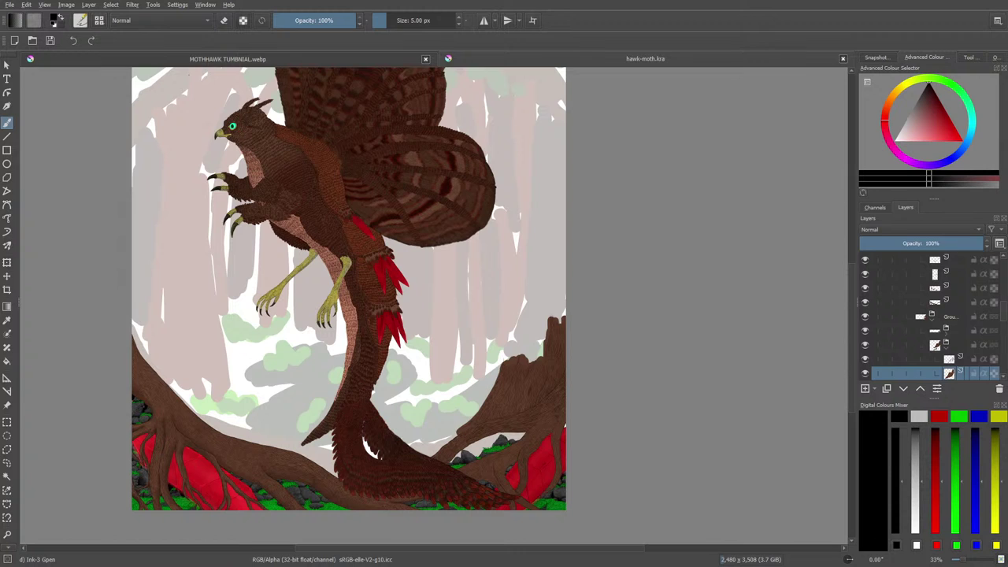
# Switch to Firefox to check the YouTube live stream chat, and return to the hawk-moth drawing in Krita.
pyautogui.hotkey('alt', 'Tab')
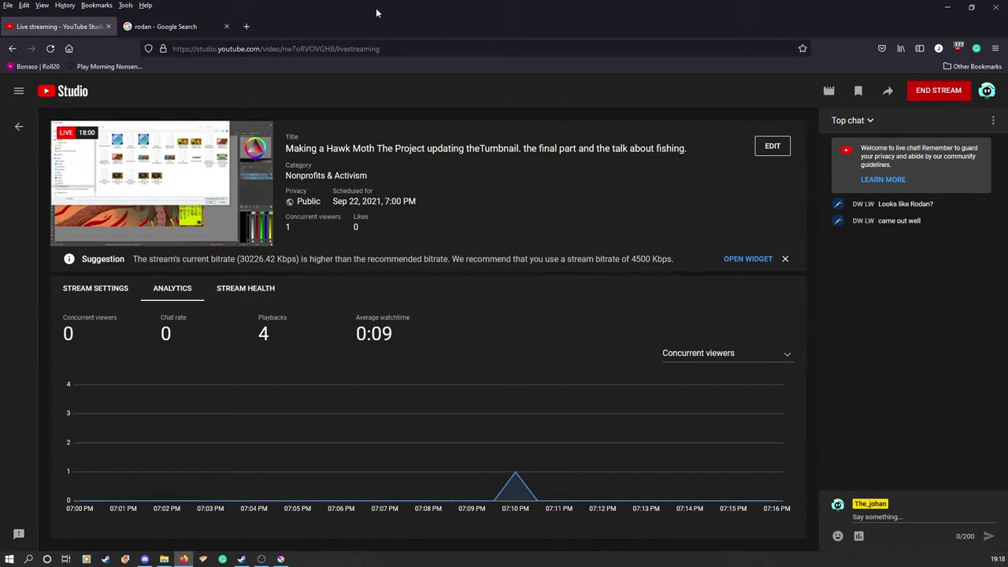
pyautogui.moveTo(375, 8); pyautogui.dragTo(8, 9)
pyautogui.hotkey('alt', 'Tab')
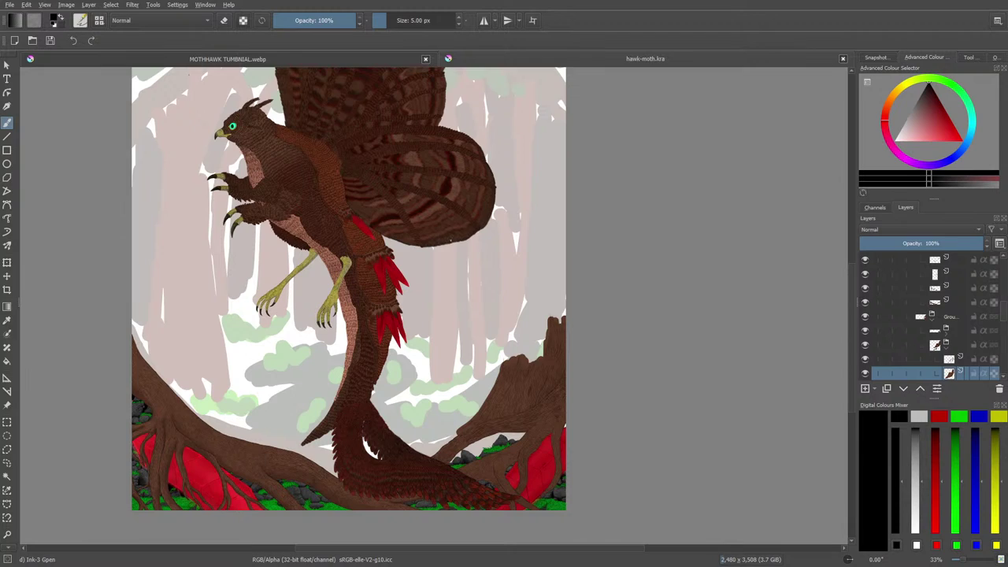
# Examine the hawk-moth's front claws, feathered arms and yellow legs up close and in relation to the body.
pyautogui.scroll(1, 256, 382)
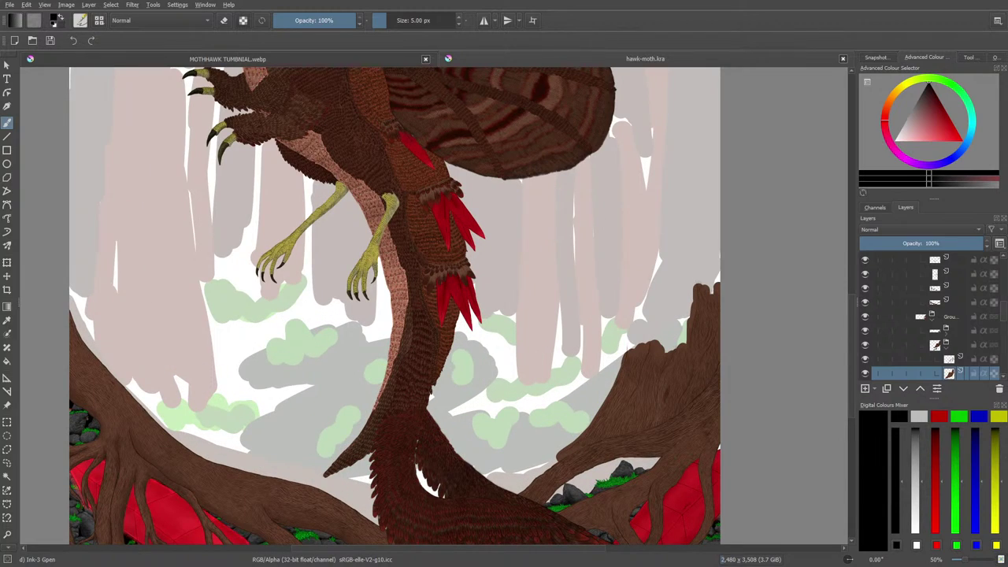
pyautogui.scroll(-2, 283, 237)
pyautogui.scroll(2, 279, 232)
pyautogui.scroll(8, 199, 345)
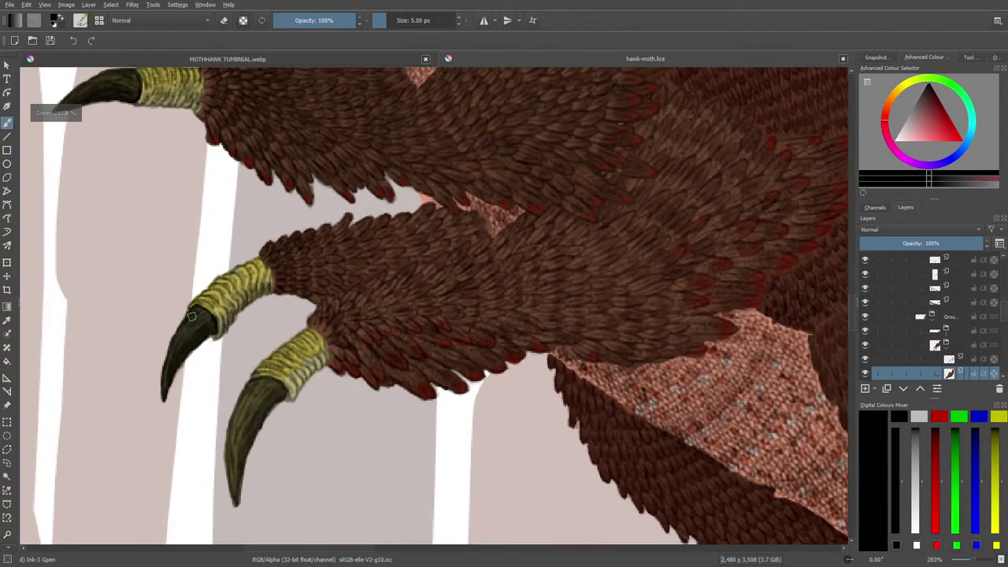
pyautogui.scroll(-10, 198, 345)
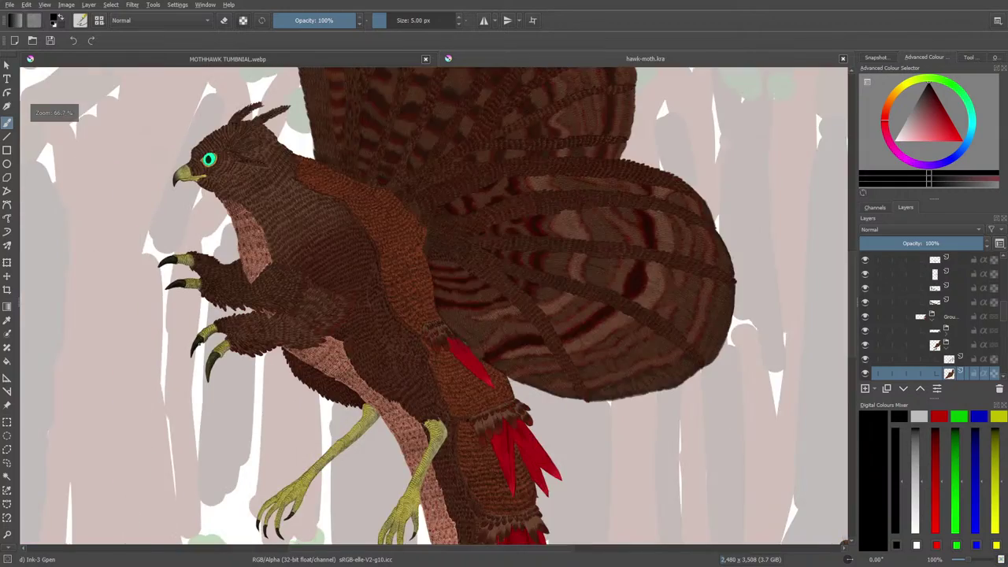
pyautogui.scroll(2, 224, 442)
pyautogui.scroll(4, 225, 443)
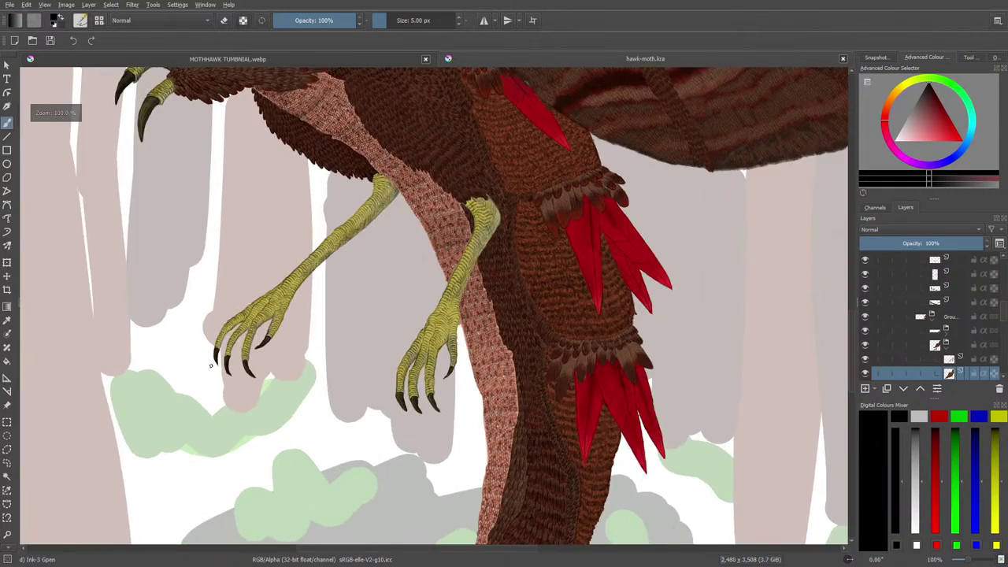
pyautogui.scroll(-5, 189, 315)
pyautogui.scroll(5, 158, 203)
pyautogui.scroll(3, 158, 203)
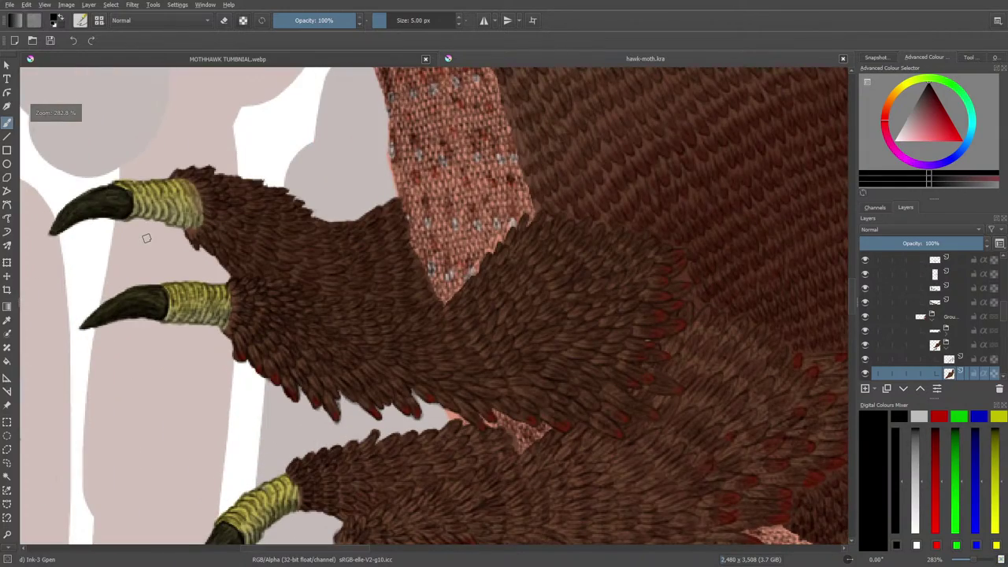
pyautogui.scroll(-5, 146, 238)
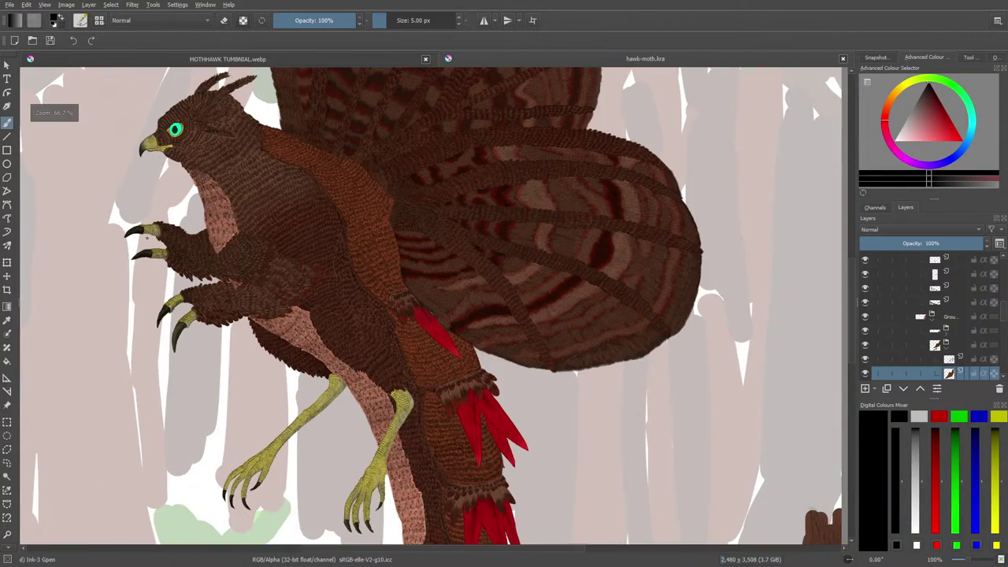
# Bring up the MOTHHAWK thumbnail and examine its creature, red energy balls, speech bubble and bombman on the branch.
pyautogui.click(354, 60)
pyautogui.scroll(4, 378, 312)
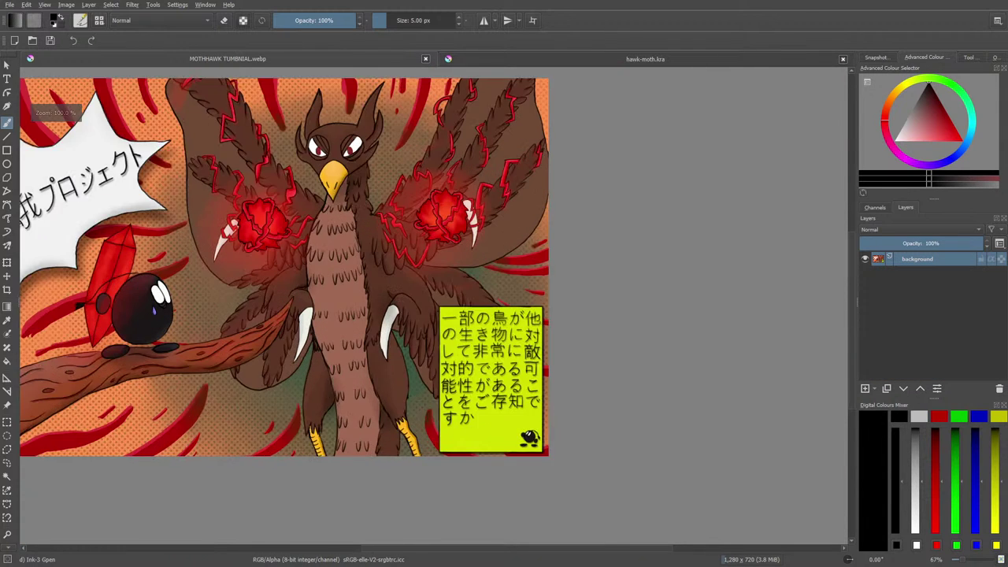
pyautogui.scroll(1, 370, 252)
pyautogui.scroll(-1, 370, 252)
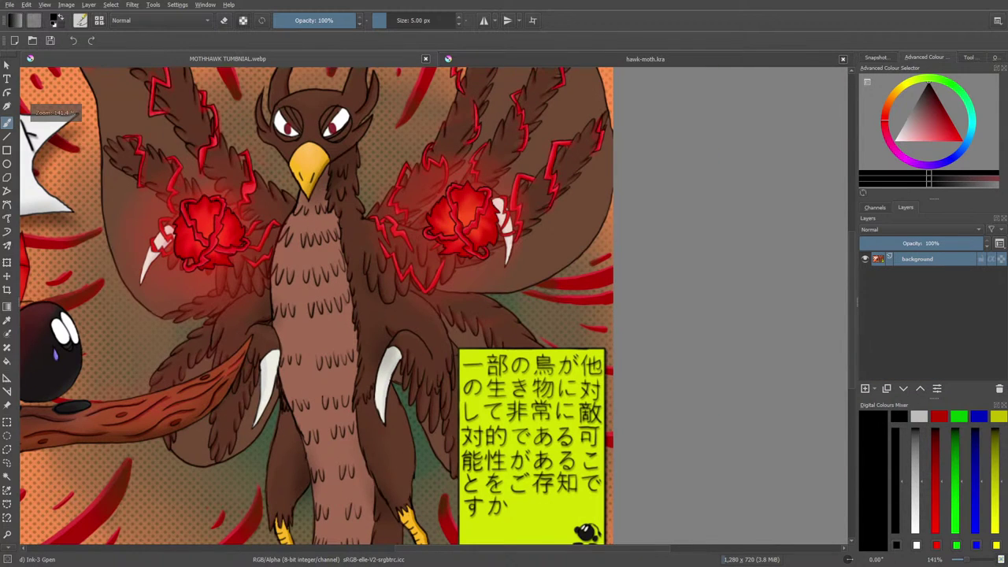
pyautogui.scroll(-6, 273, 401)
pyautogui.scroll(6, 197, 354)
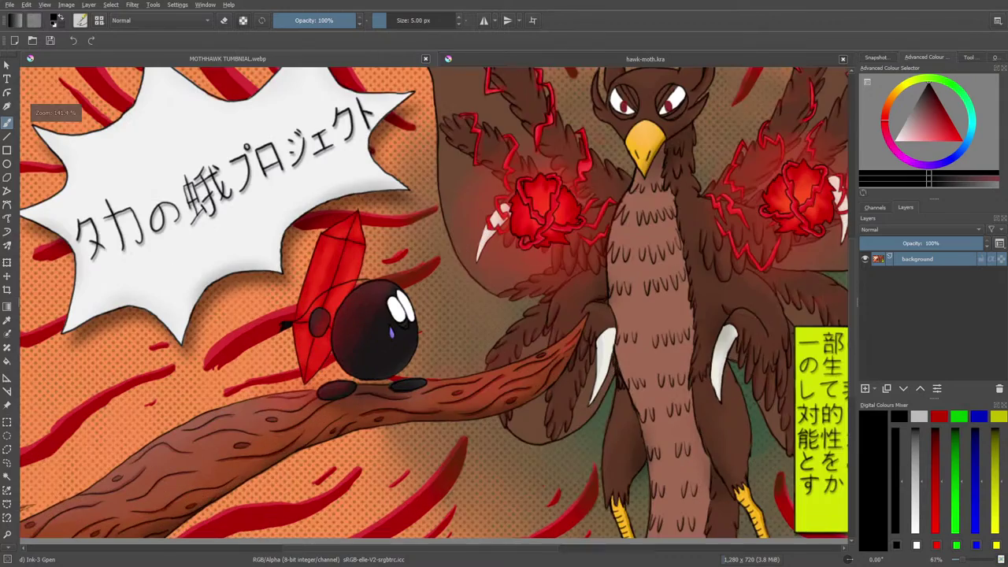
pyautogui.press('1')
pyautogui.scroll(2, 418, 419)
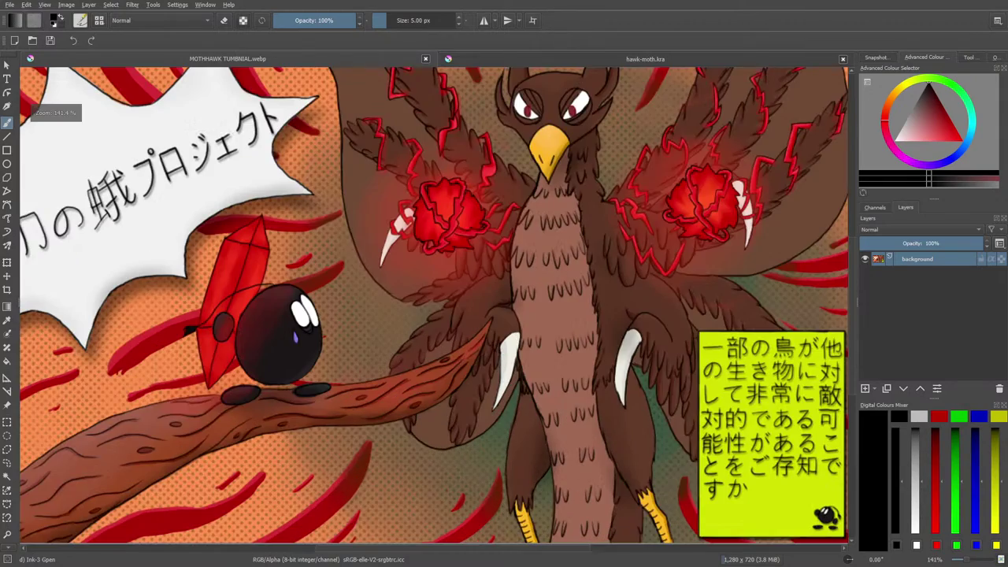
pyautogui.scroll(-3, 419, 418)
pyautogui.scroll(4, 459, 351)
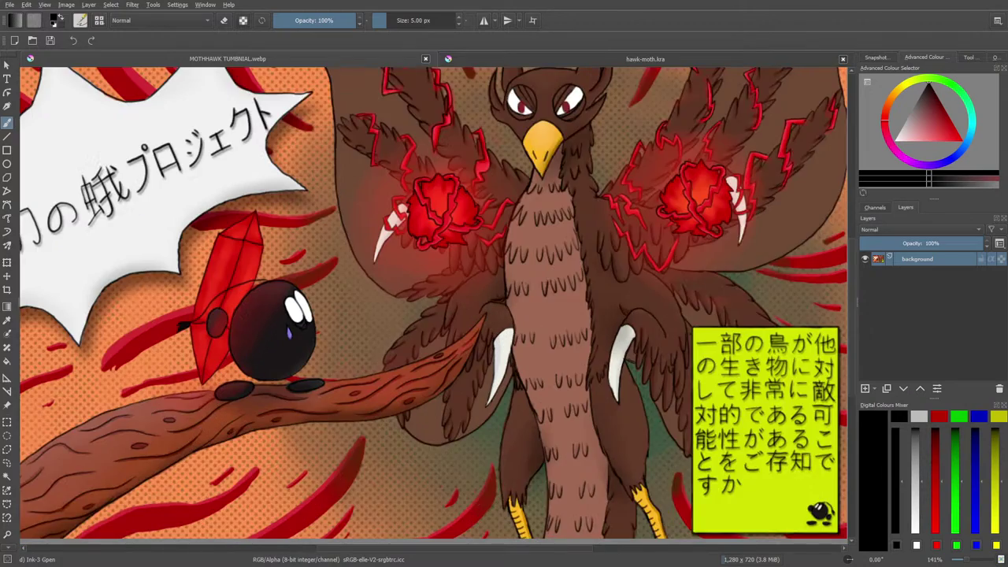
pyautogui.scroll(-2, 458, 351)
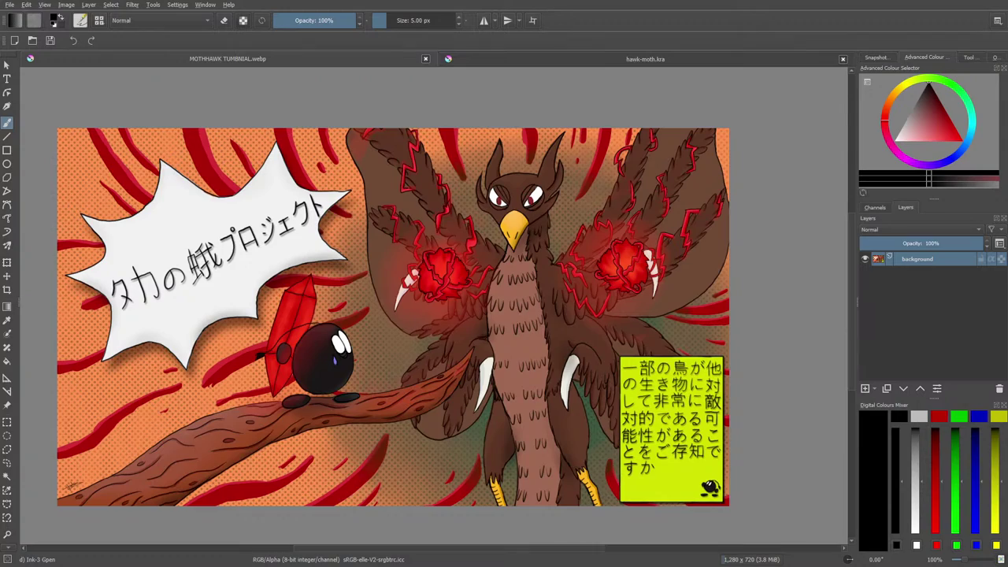
# Examine the MOTHHAWK creature's chest feathers and white claws up close, and view the whole thumbnail.
pyautogui.scroll(4, 550, 367)
pyautogui.scroll(-2, 549, 368)
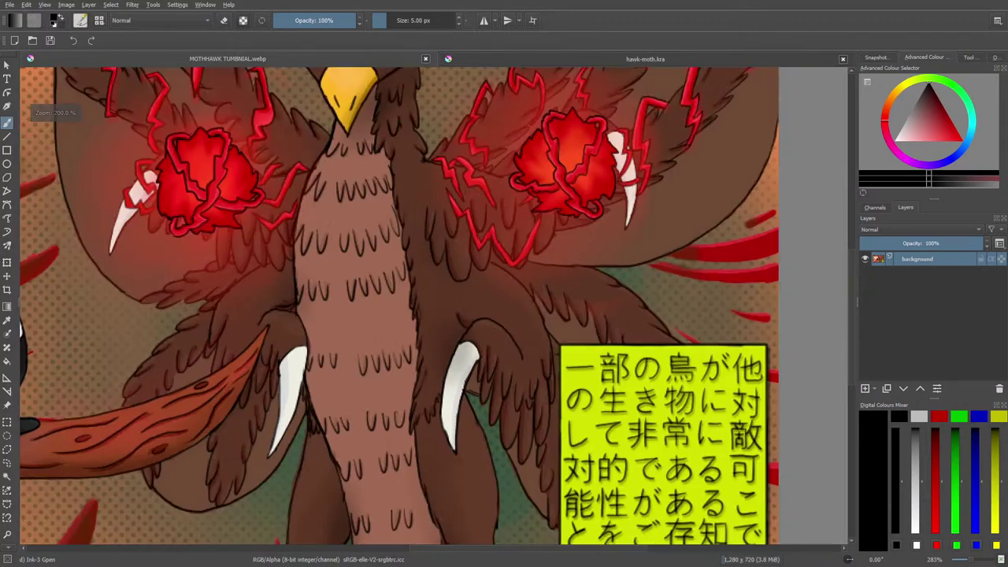
pyautogui.scroll(2, 550, 367)
pyautogui.scroll(1, 550, 368)
pyautogui.scroll(-5, 550, 368)
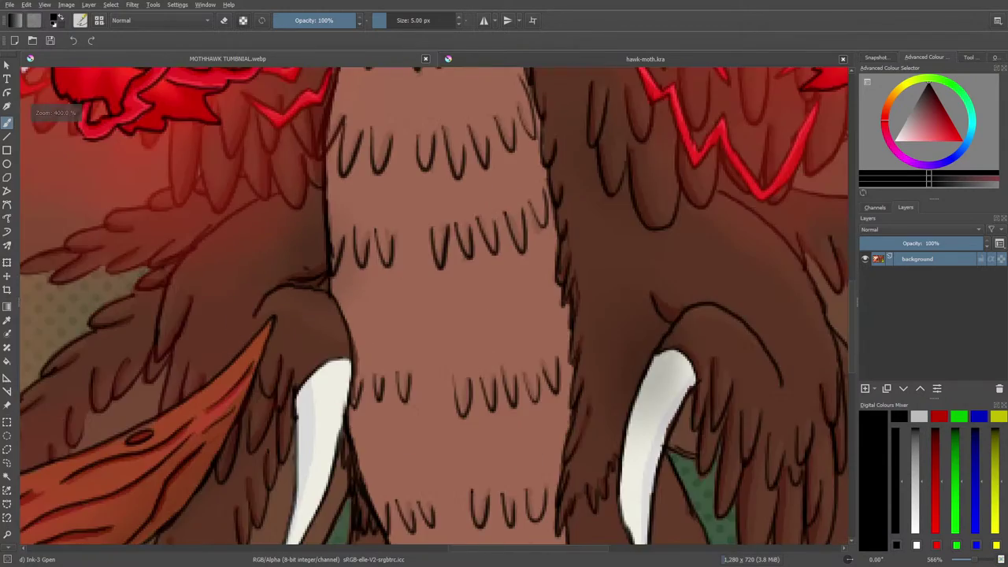
pyautogui.scroll(1, 308, 296)
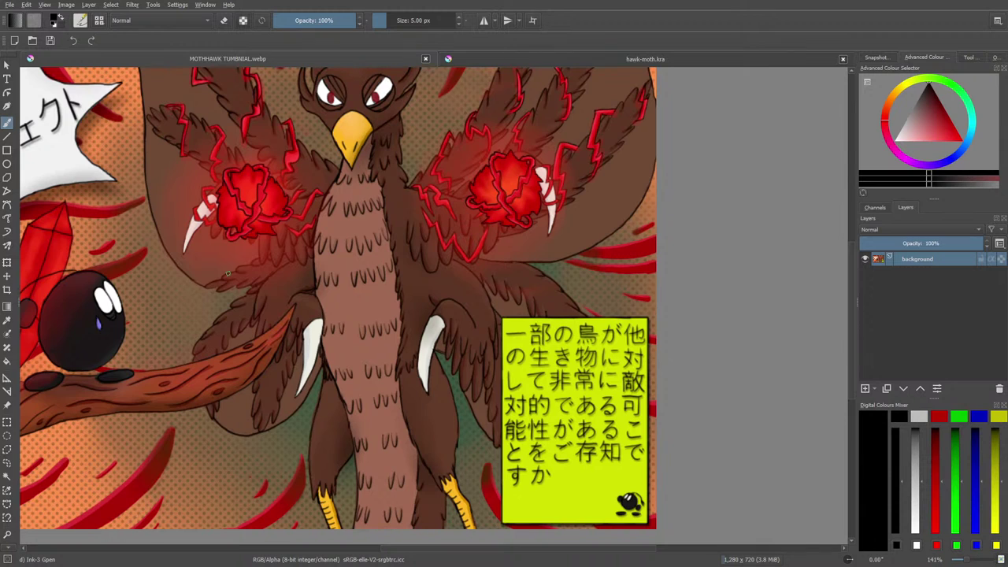
pyautogui.scroll(-2, 293, 276)
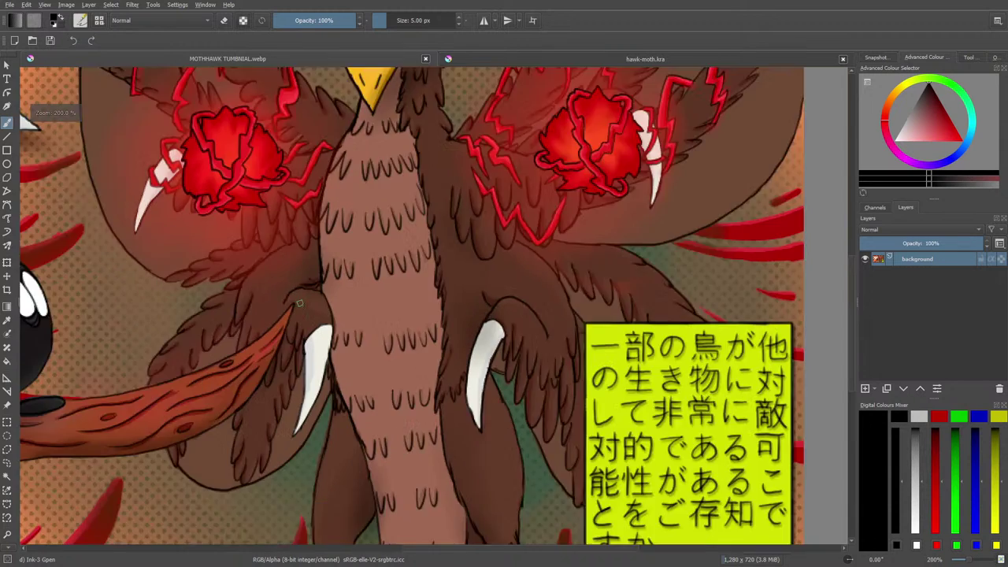
pyautogui.scroll(1, 219, 265)
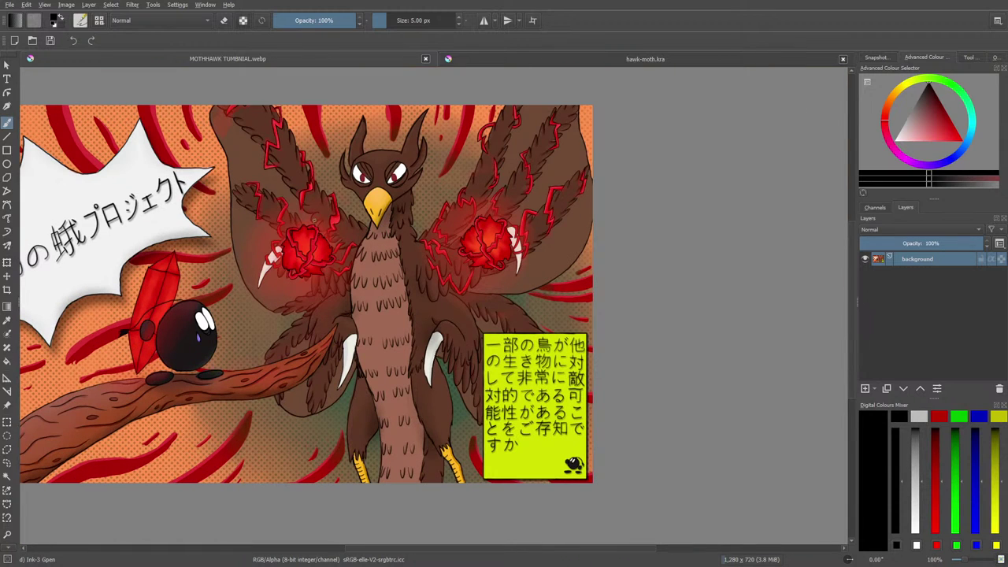
pyautogui.scroll(-1, 268, 304)
pyautogui.scroll(2, 136, 262)
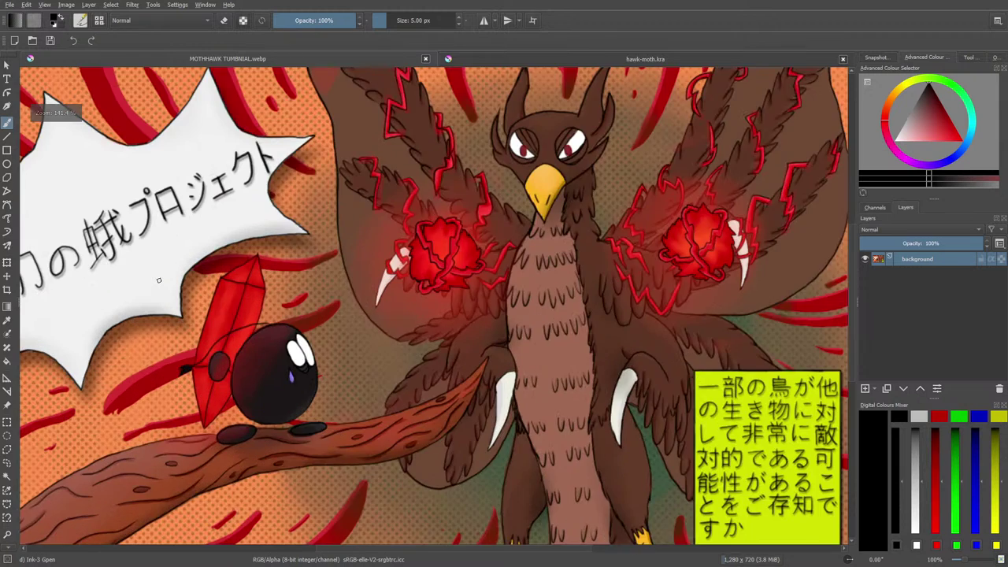
pyautogui.scroll(-2, 159, 281)
pyautogui.scroll(1, 54, 277)
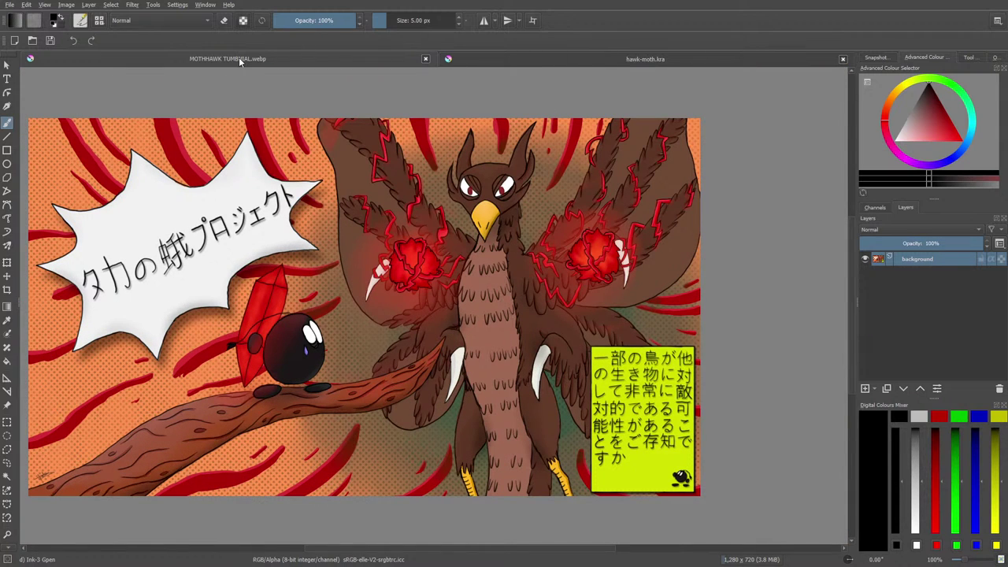
# View the hawk-moth drawing as a whole, and go back to the MOTHHAWK thumbnail.
pyautogui.click(500, 63)
pyautogui.scroll(-5, 443, 292)
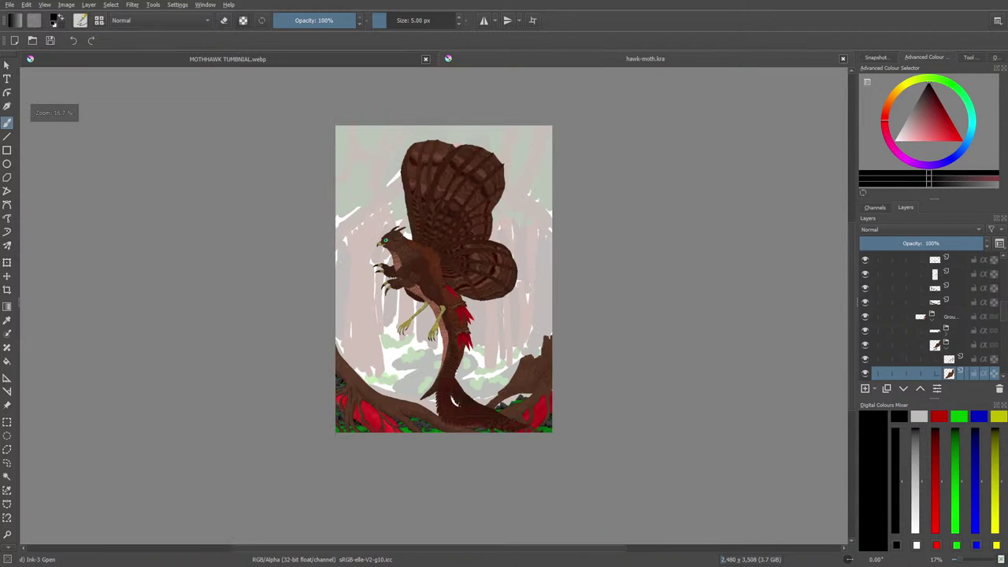
pyautogui.scroll(2, 443, 291)
pyautogui.scroll(-2, 438, 306)
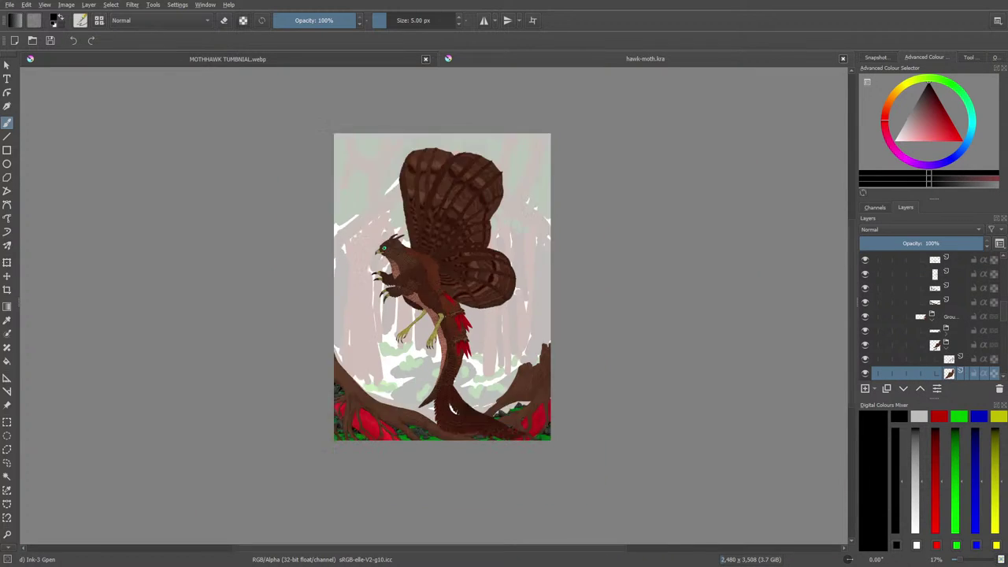
pyautogui.scroll(1, 439, 306)
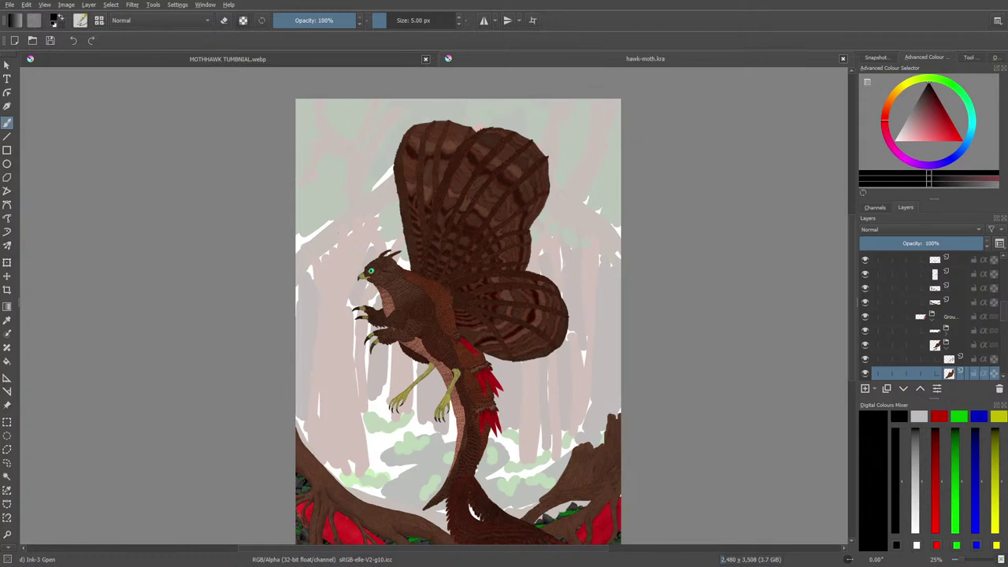
pyautogui.click(214, 63)
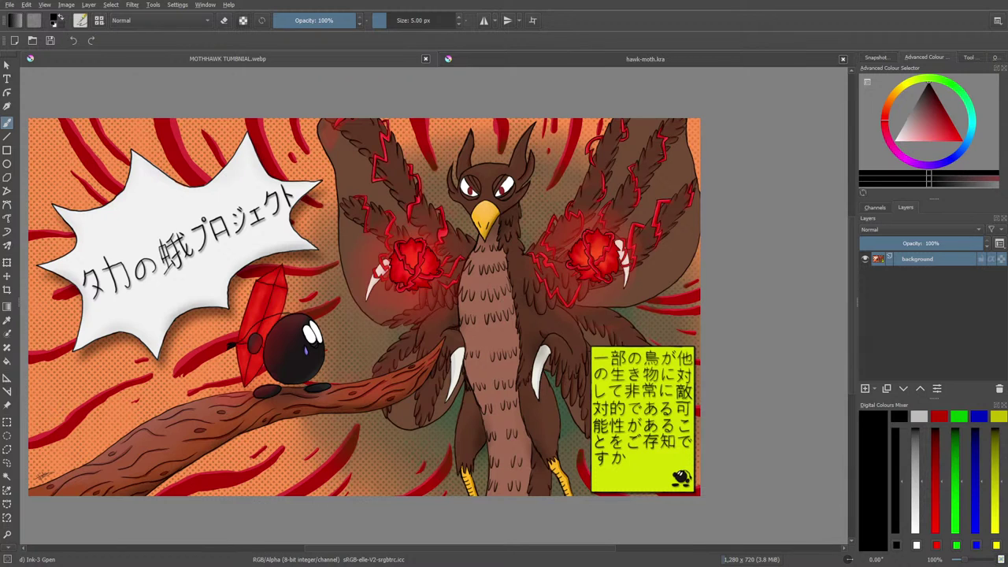
# Bring the Firefox window with the Abunai! 2022 ticket shop page into view, look at the tickets, and move it away again.
pyautogui.moveTo(0, 31); pyautogui.dragTo(371, 34)
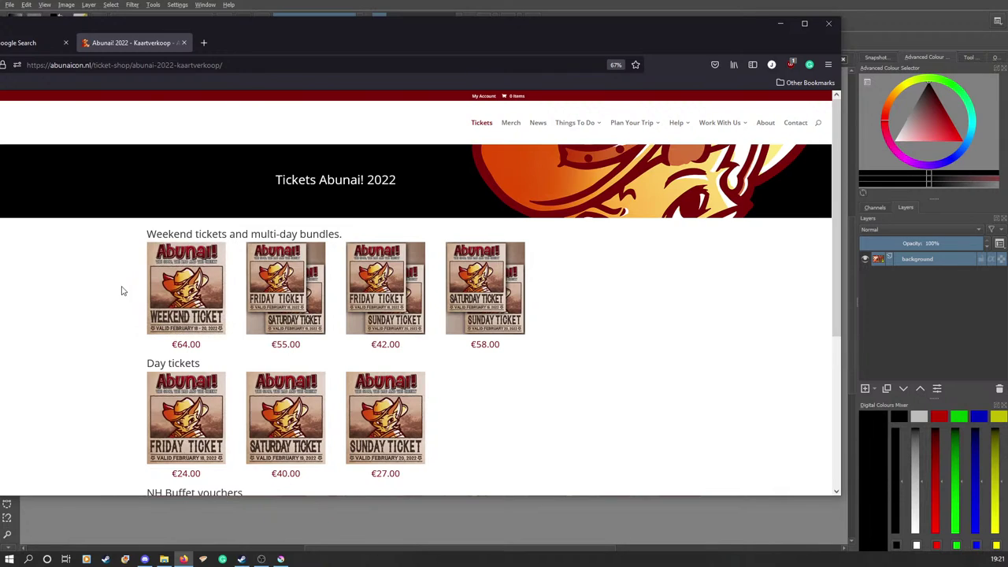
pyautogui.moveTo(152, 285)
pyautogui.moveTo(586, 30); pyautogui.dragTo(48, 61)
pyautogui.moveTo(212, 57); pyautogui.dragTo(0, 76)
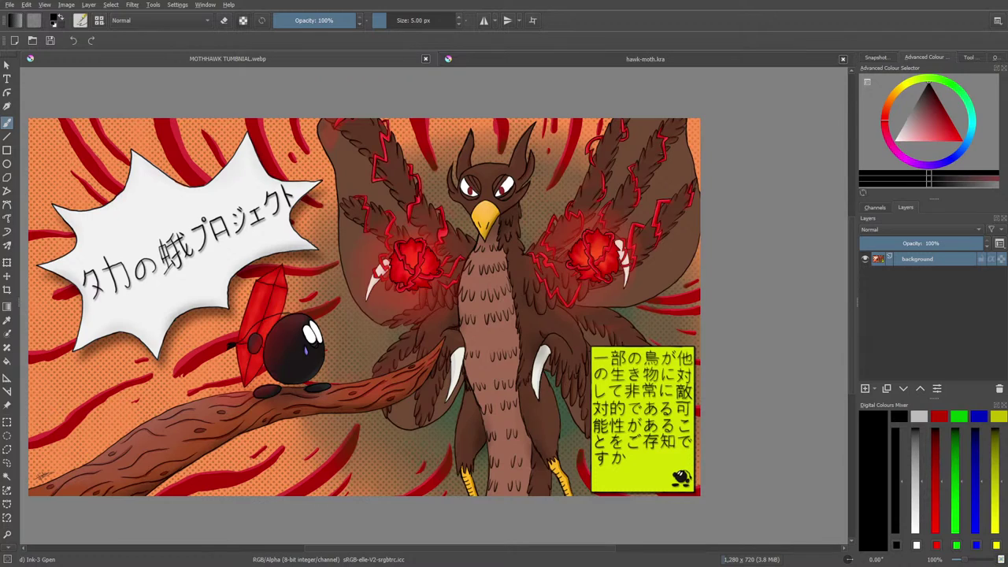
# Compare the hawk-moth drawing with the MOTHHAWK thumbnail by alternating between them, ending on hawk-moth.kra.
pyautogui.click(612, 58)
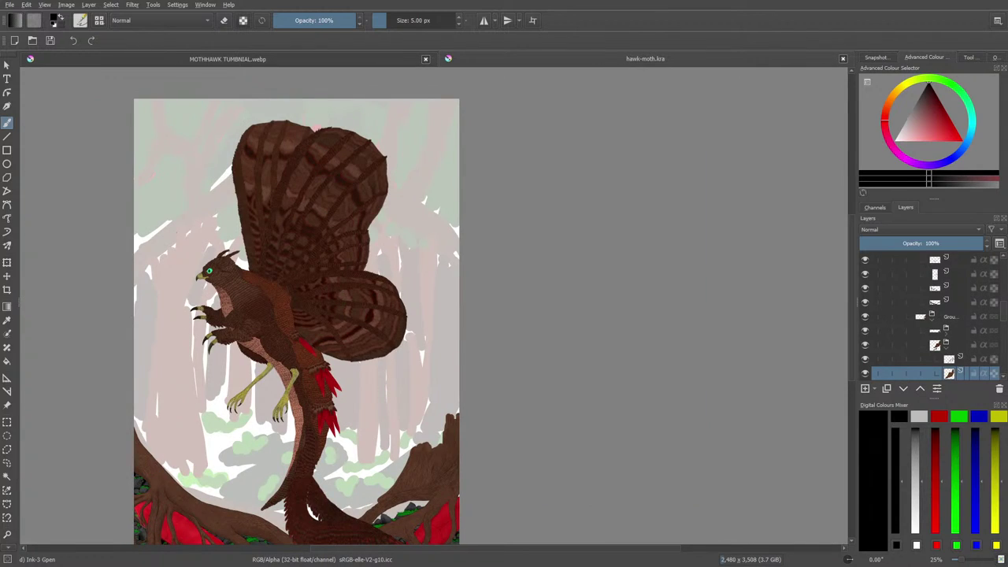
pyautogui.click(271, 59)
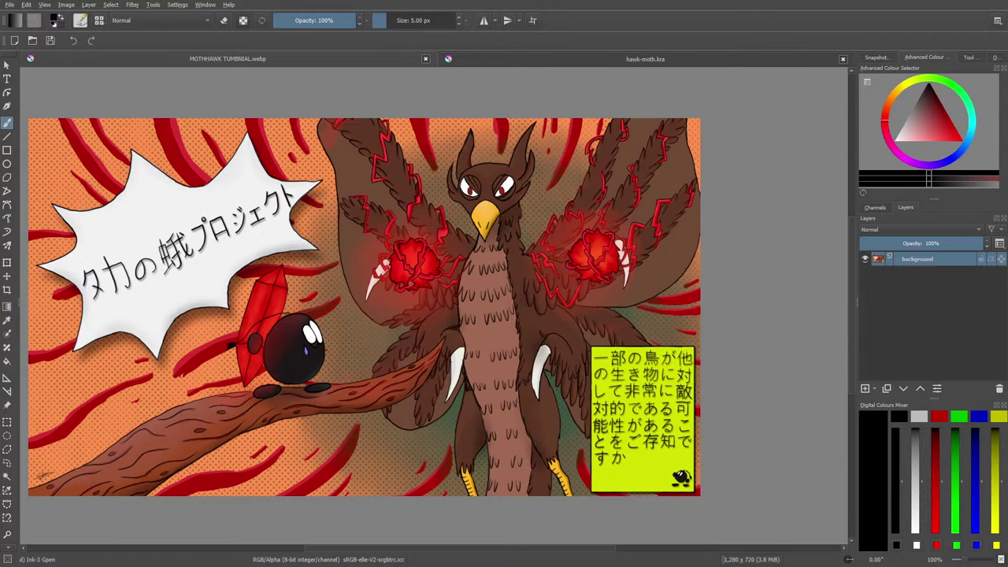
pyautogui.click(518, 57)
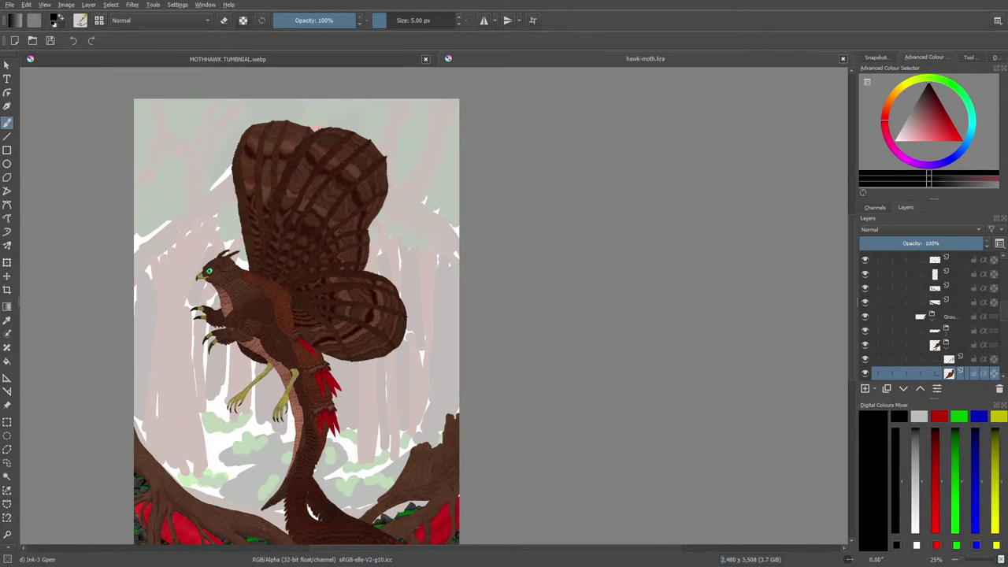
pyautogui.click(239, 58)
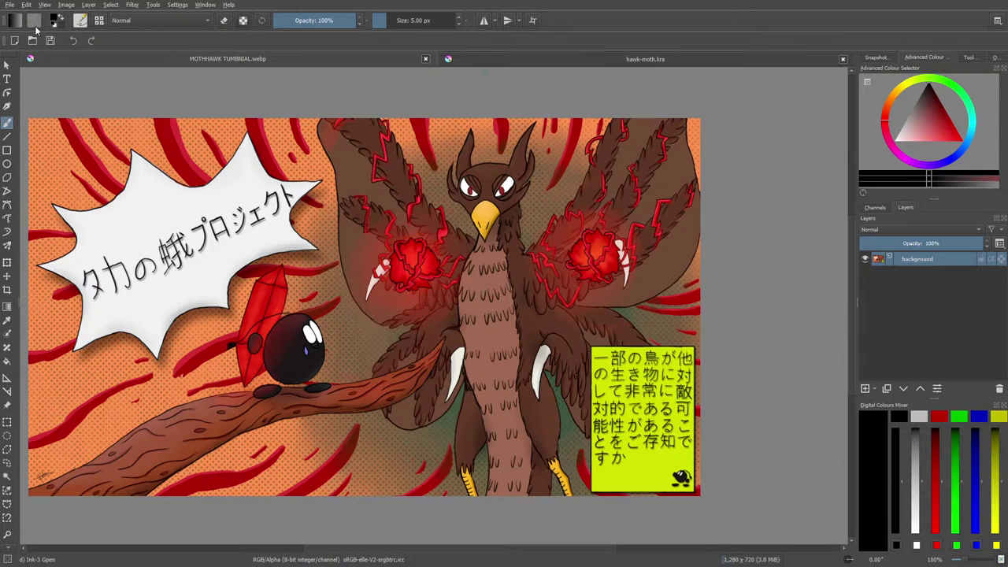
pyautogui.click(507, 57)
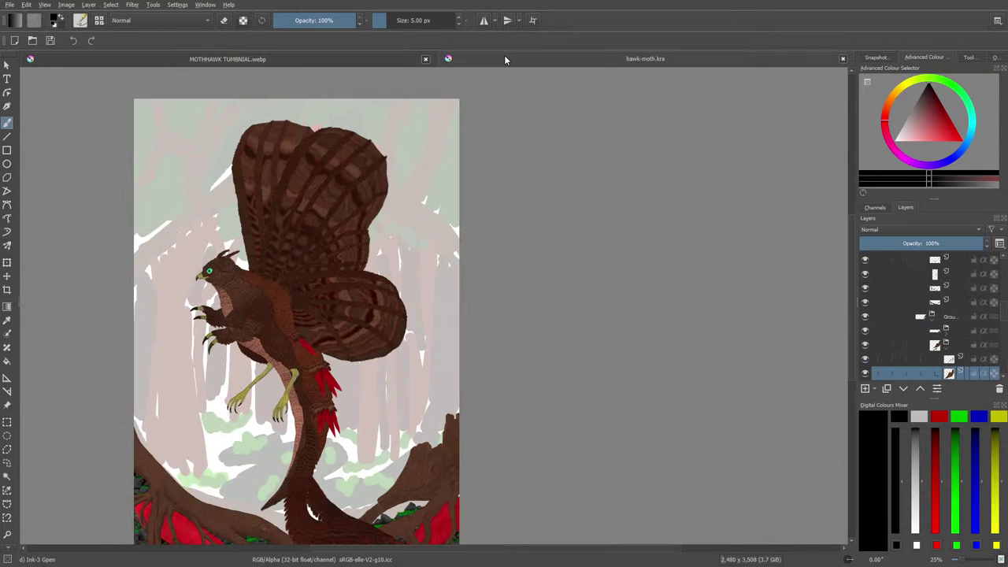
# Create a new custom document 512 pixels wide and 512 pixels high.
pyautogui.click(14, 40)
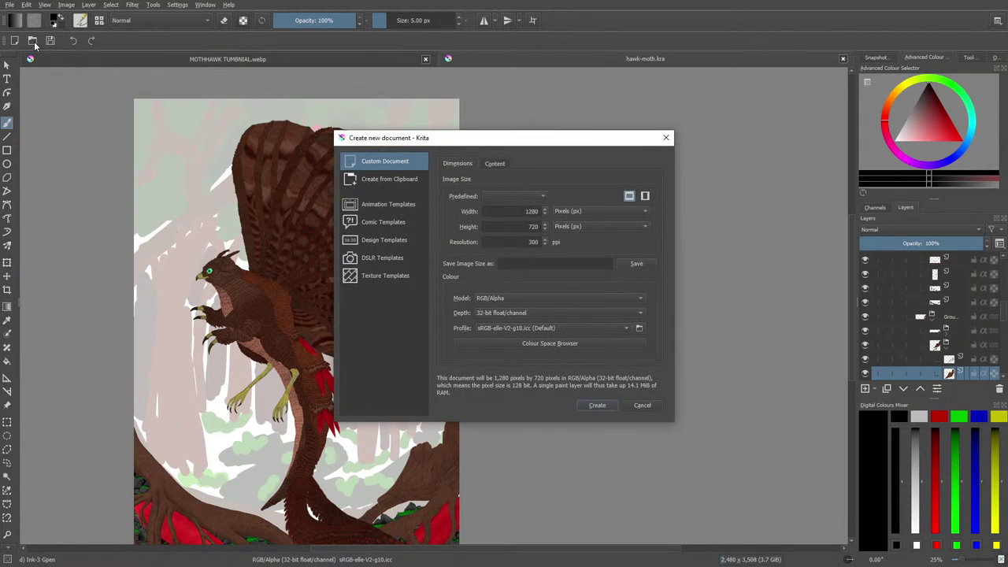
pyautogui.doubleClick(533, 211)
pyautogui.write('512')
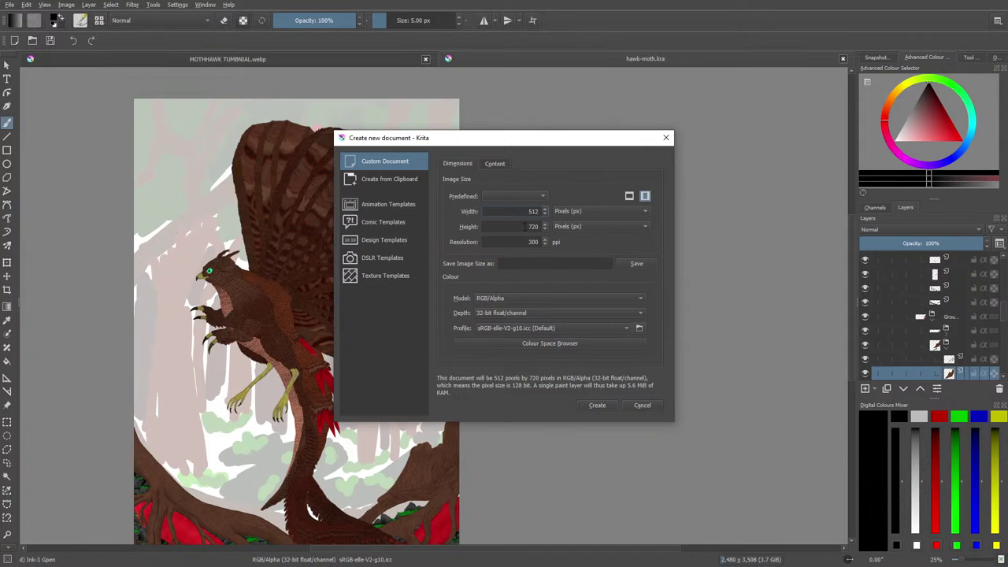
pyautogui.press('Tab')
pyautogui.write('4')
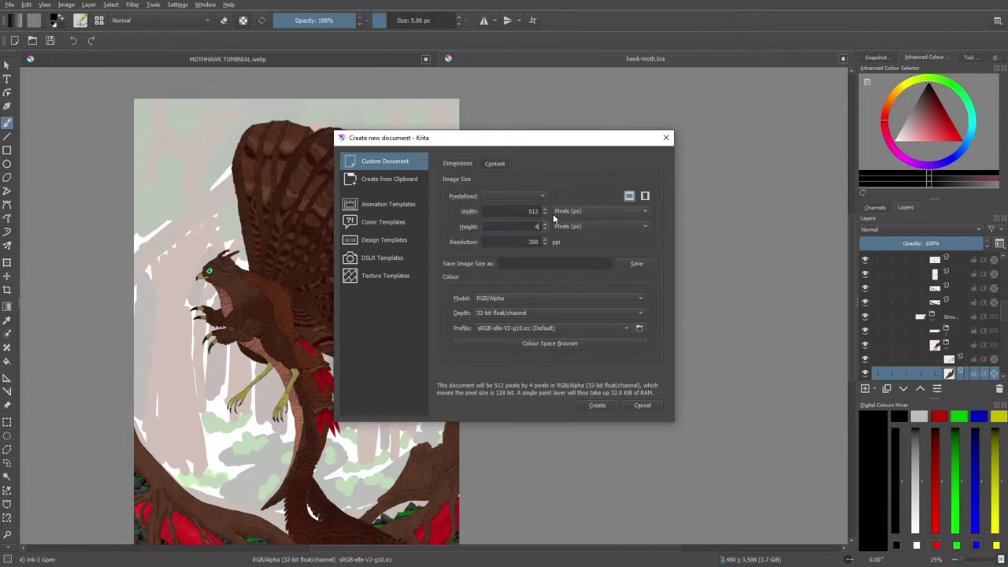
pyautogui.press('BackSpace')
pyautogui.write('512')
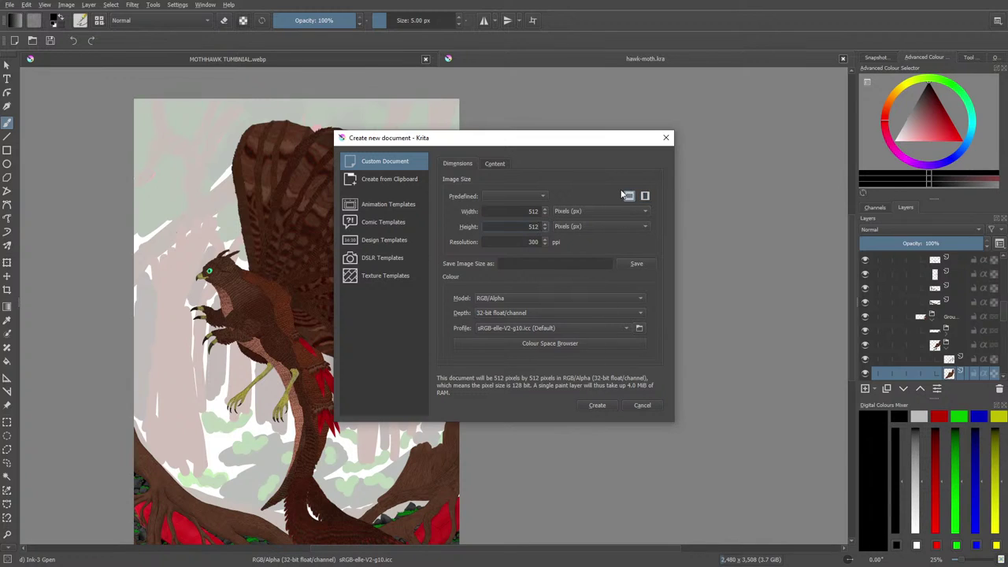
pyautogui.click(594, 406)
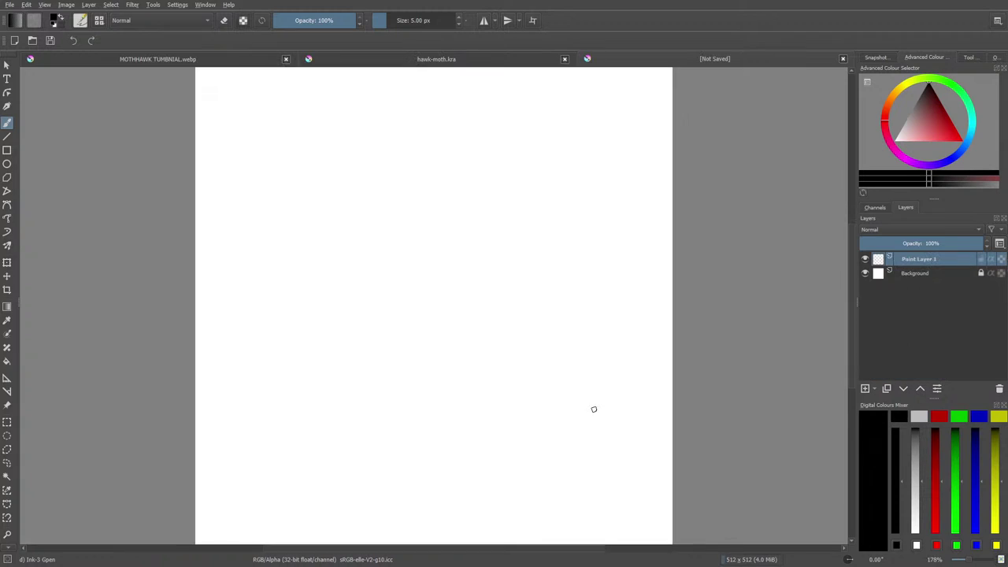
# Sketch a small round face with two oval eyes, and add curved strokes beside it with the pen at 3.58 px.
pyautogui.moveTo(965, 562)
pyautogui.mouseDown()
pyautogui.moveTo(955, 563)
pyautogui.moveTo(975, 561)
pyautogui.mouseUp()
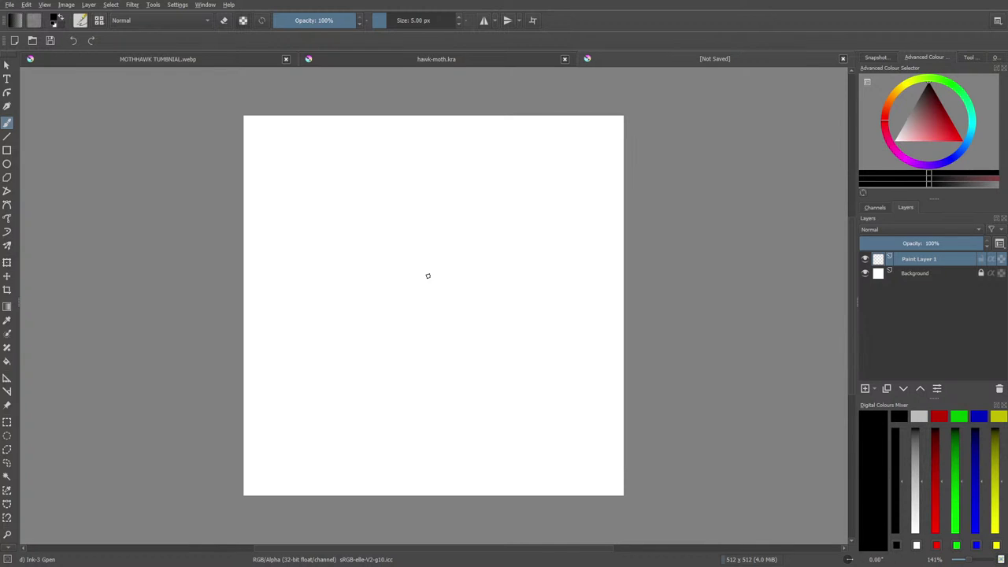
pyautogui.moveTo(422, 272); pyautogui.dragTo(423, 273)
pyautogui.moveTo(447, 309)
pyautogui.mouseDown()
pyautogui.moveTo(403, 257)
pyautogui.moveTo(472, 314)
pyautogui.mouseUp()
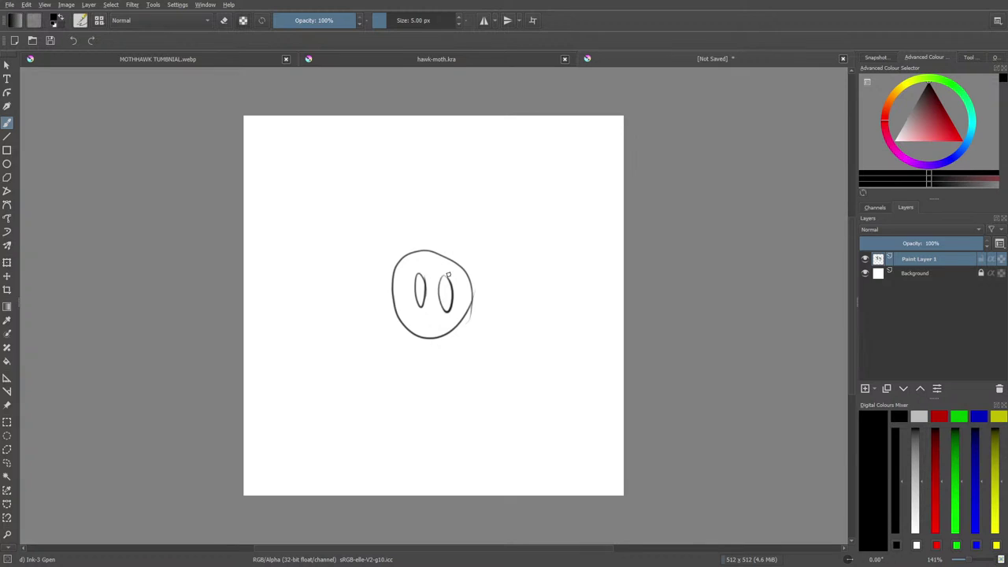
pyautogui.moveTo(384, 25); pyautogui.dragTo(385, 19)
pyautogui.moveTo(500, 260)
pyautogui.mouseDown()
pyautogui.moveTo(473, 340)
pyautogui.moveTo(479, 312)
pyautogui.mouseUp()
pyautogui.moveTo(489, 282)
pyautogui.mouseDown()
pyautogui.moveTo(475, 320)
pyautogui.moveTo(478, 299)
pyautogui.mouseUp()
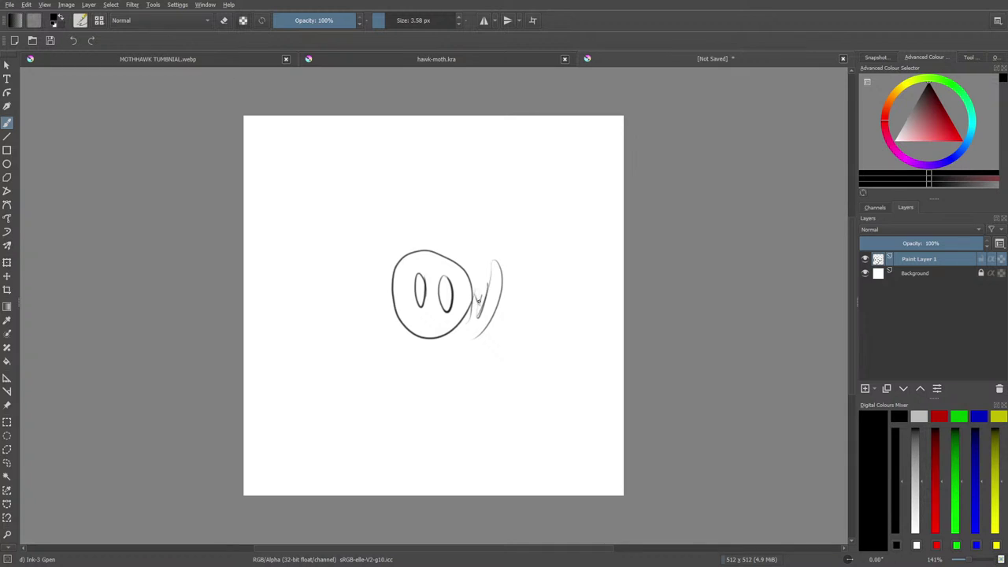
# Erase the whole round face sketch with the Eraser Circle brush.
pyautogui.press('e')
pyautogui.moveTo(394, 259)
pyautogui.mouseDown()
pyautogui.moveTo(396, 281)
pyautogui.moveTo(419, 293)
pyautogui.mouseUp()
pyautogui.rightClick(396, 250)
pyautogui.click(396, 275)
pyautogui.moveTo(432, 246)
pyautogui.mouseDown()
pyautogui.moveTo(453, 345)
pyautogui.moveTo(504, 252)
pyautogui.mouseUp()
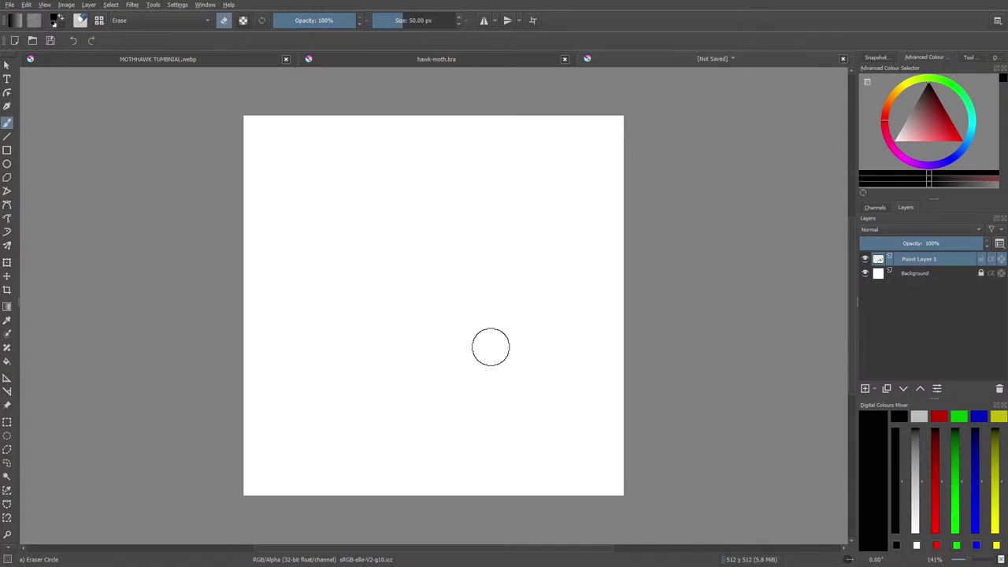
# Sketch a thin-lined eye with a pupil and a curved stroke below it using the Ink-3 Gpen brush.
pyautogui.press('e')
pyautogui.moveTo(456, 292)
pyautogui.mouseDown()
pyautogui.moveTo(423, 329)
pyautogui.moveTo(423, 311)
pyautogui.mouseUp()
pyautogui.moveTo(412, 242)
pyautogui.mouseDown()
pyautogui.moveTo(402, 248)
pyautogui.moveTo(411, 246)
pyautogui.moveTo(408, 263)
pyautogui.mouseUp()
pyautogui.rightClick(403, 285)
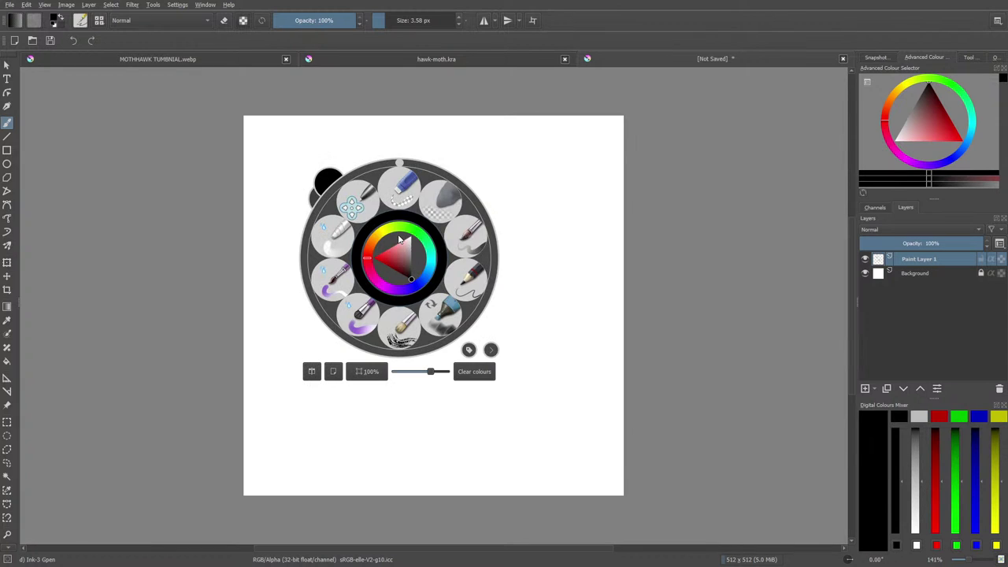
pyautogui.click(411, 281)
# Set the pen size to 8.47 px, draw a thicker second eye, and add a few short strokes beside the thin eye.
pyautogui.moveTo(395, 20); pyautogui.dragTo(390, 19)
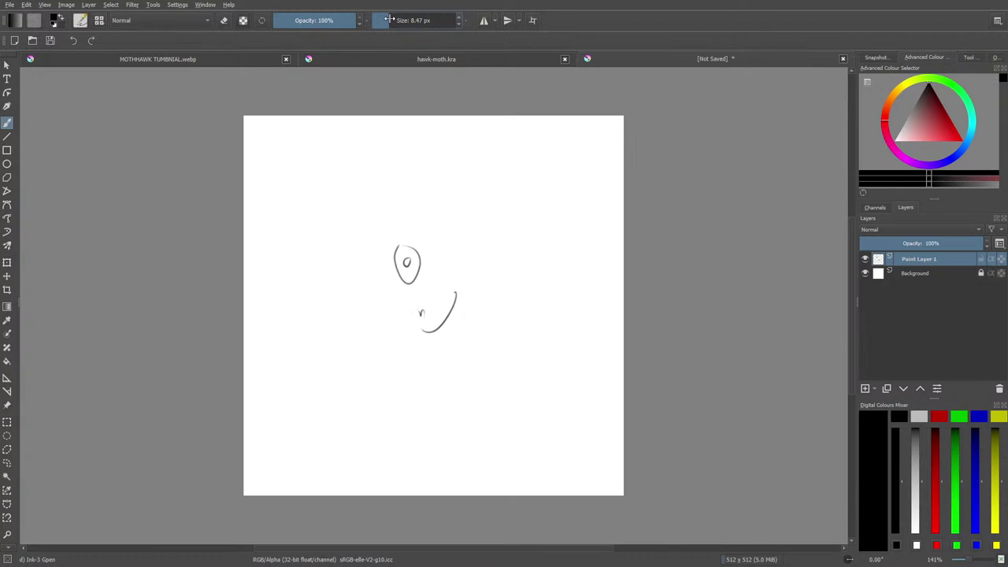
pyautogui.moveTo(459, 233)
pyautogui.mouseDown()
pyautogui.moveTo(454, 250)
pyautogui.moveTo(431, 245)
pyautogui.moveTo(419, 280)
pyautogui.mouseUp()
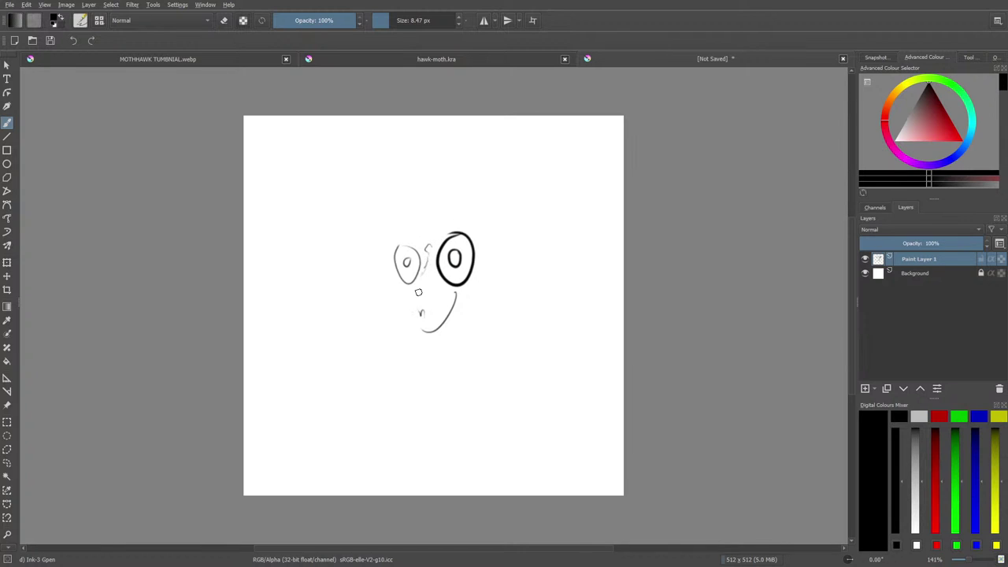
pyautogui.click(970, 561)
pyautogui.click(972, 562)
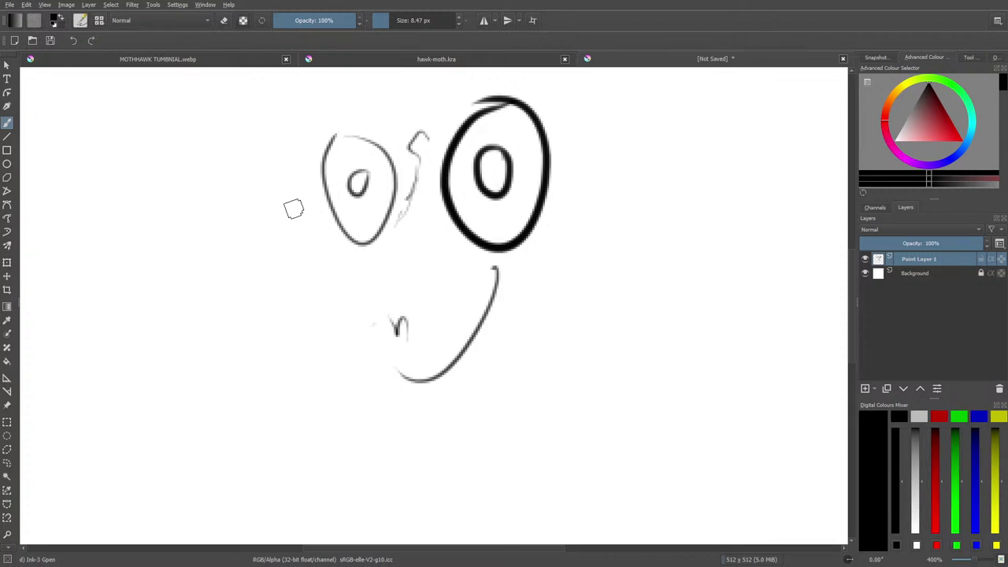
pyautogui.moveTo(276, 208); pyautogui.dragTo(249, 265)
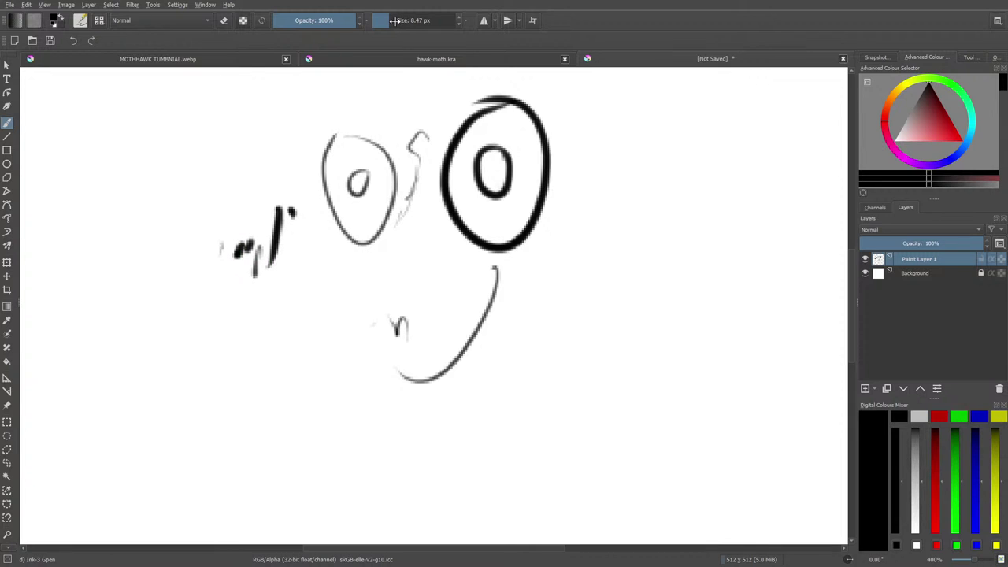
# Erase the eyes and all surrounding strokes with the Eraser Circle brush, and return to the pen.
pyautogui.moveTo(394, 20); pyautogui.dragTo(426, 20)
pyautogui.press('e')
pyautogui.moveTo(213, 247)
pyautogui.mouseDown()
pyautogui.moveTo(210, 217)
pyautogui.moveTo(421, 373)
pyautogui.moveTo(441, 372)
pyautogui.moveTo(309, 159)
pyautogui.moveTo(384, 130)
pyautogui.moveTo(389, 177)
pyautogui.moveTo(500, 145)
pyautogui.moveTo(507, 110)
pyautogui.moveTo(543, 138)
pyautogui.mouseUp()
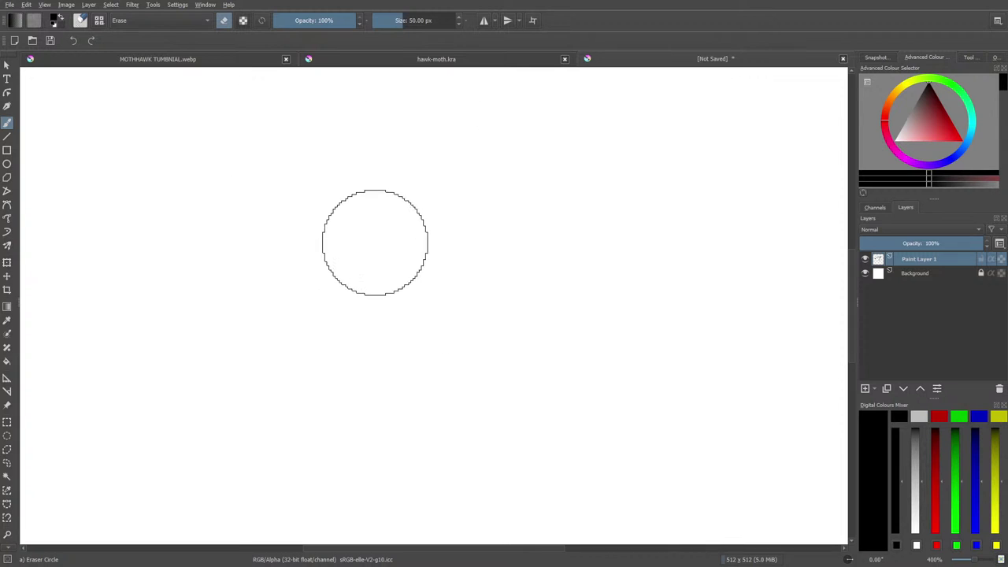
pyautogui.press('e')
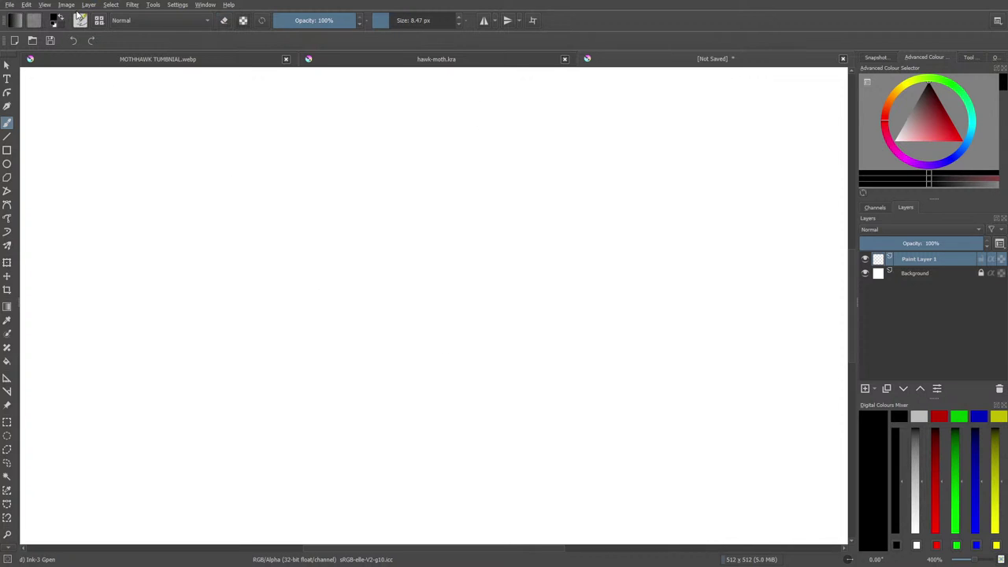
# Try out the Ink-4 Pen Rough brush preset, and switch back to Ink-3 Gpen at 3.58 px.
pyautogui.click(80, 20)
pyautogui.click(89, 90)
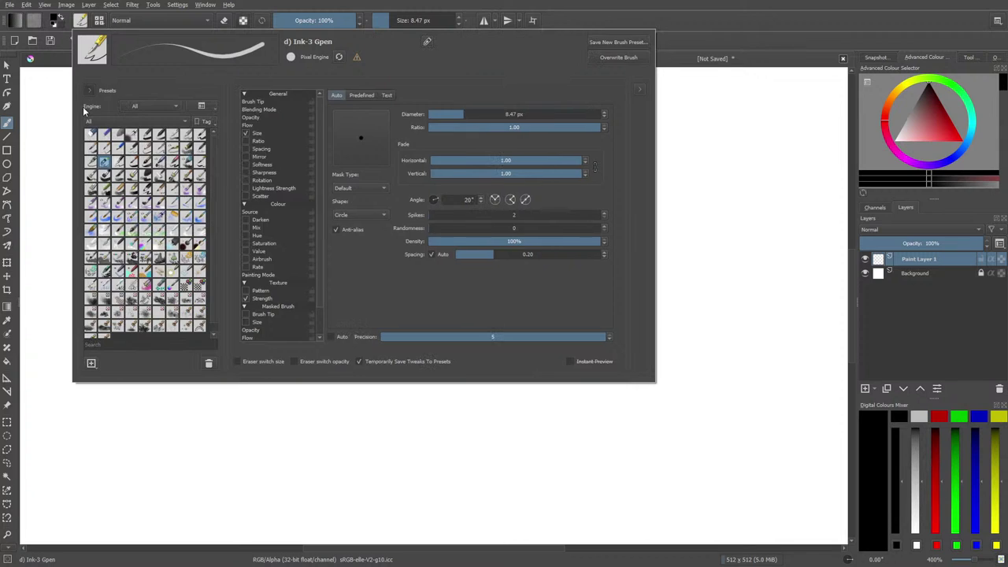
pyautogui.click(103, 154)
pyautogui.click(106, 180)
pyautogui.click(116, 163)
pyautogui.rightClick(60, 114)
pyautogui.click(80, 20)
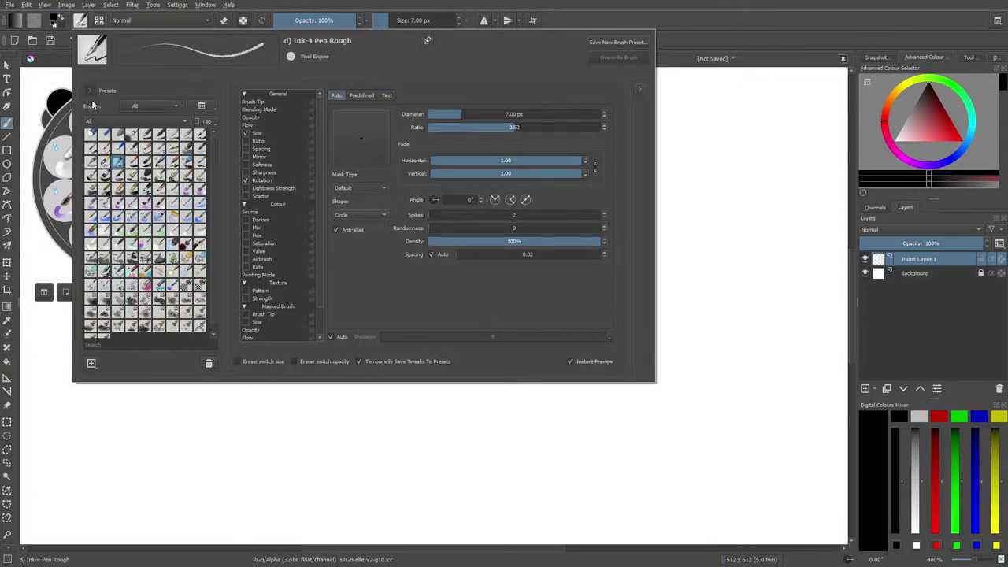
pyautogui.click(43, 67)
pyautogui.click(289, 171)
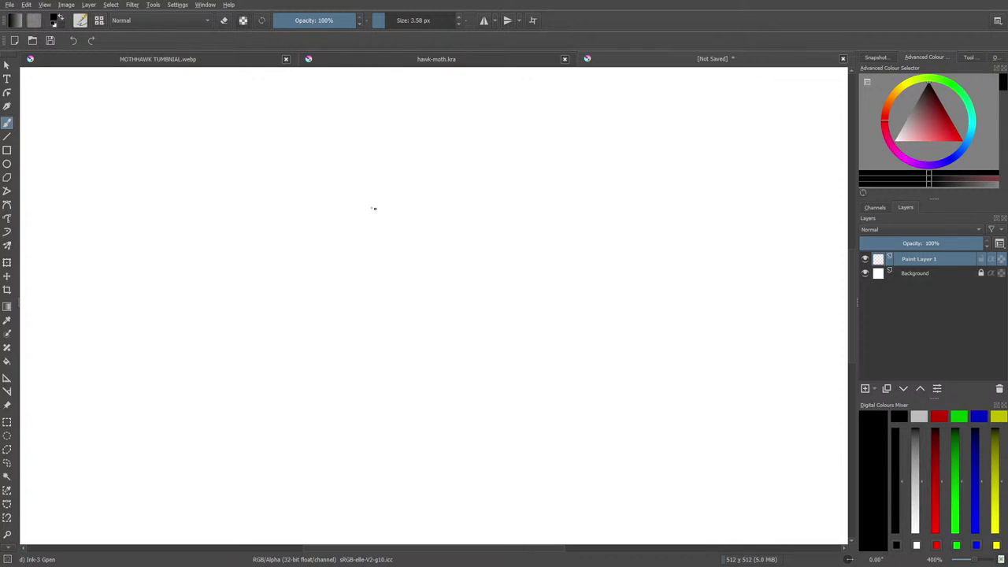
# Sketch two tall oval eyes on the canvas and draw a large round head outline around them.
pyautogui.moveTo(374, 208)
pyautogui.mouseDown()
pyautogui.moveTo(335, 234)
pyautogui.moveTo(376, 206)
pyautogui.mouseUp()
pyautogui.moveTo(441, 186); pyautogui.dragTo(438, 168)
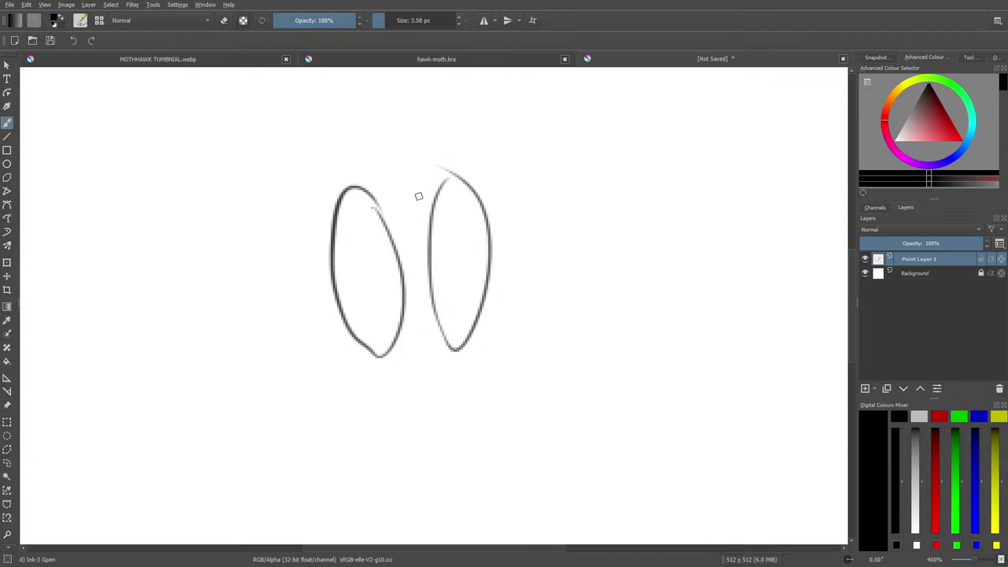
pyautogui.moveTo(974, 562); pyautogui.dragTo(974, 561)
pyautogui.moveTo(461, 186)
pyautogui.mouseDown()
pyautogui.moveTo(355, 206)
pyautogui.moveTo(480, 344)
pyautogui.moveTo(455, 178)
pyautogui.mouseUp()
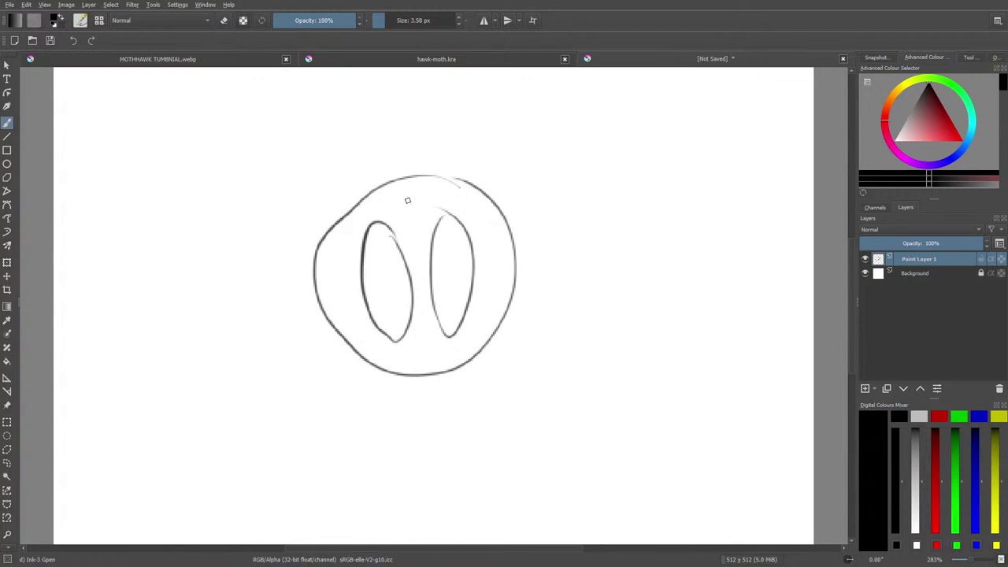
# Choose the Basic-1 brush preset at 40 px and paint the entire head shape solid black.
pyautogui.rightClick(142, 356)
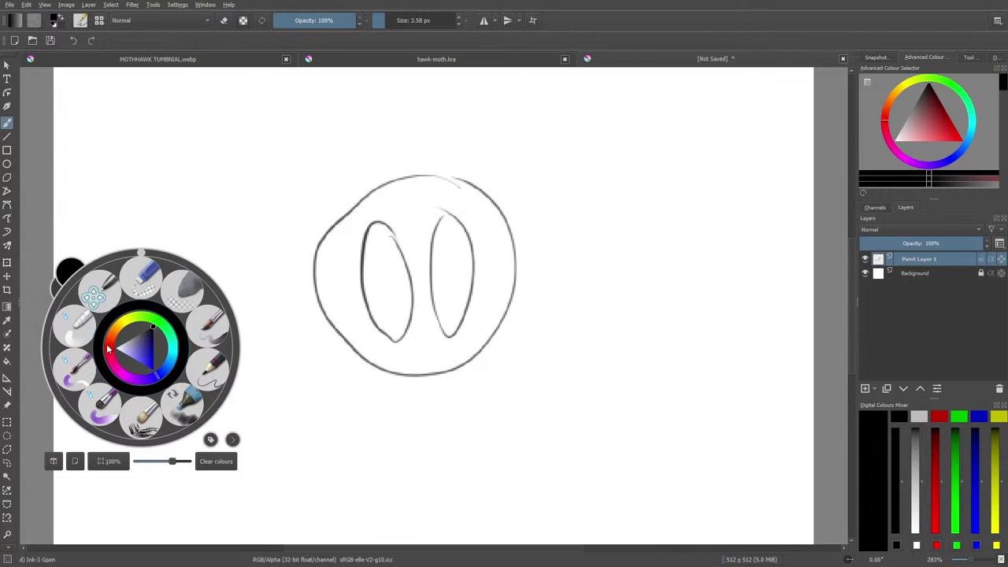
pyautogui.click(79, 19)
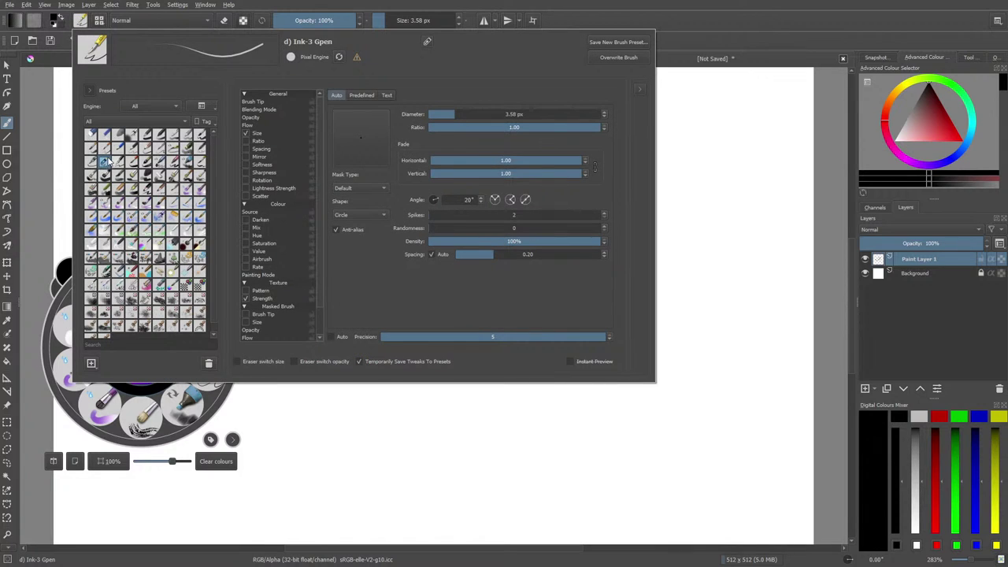
pyautogui.click(154, 139)
pyautogui.rightClick(135, 181)
pyautogui.click(415, 253)
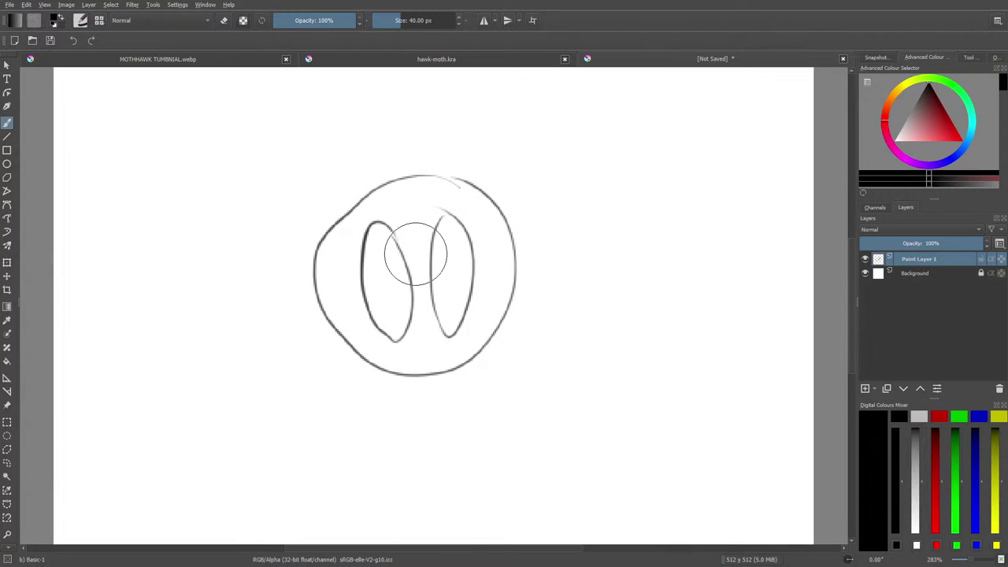
pyautogui.moveTo(448, 193)
pyautogui.mouseDown()
pyautogui.moveTo(492, 273)
pyautogui.moveTo(465, 334)
pyautogui.moveTo(409, 292)
pyautogui.moveTo(422, 202)
pyautogui.moveTo(359, 301)
pyautogui.moveTo(405, 329)
pyautogui.moveTo(355, 291)
pyautogui.moveTo(433, 231)
pyautogui.mouseUp()
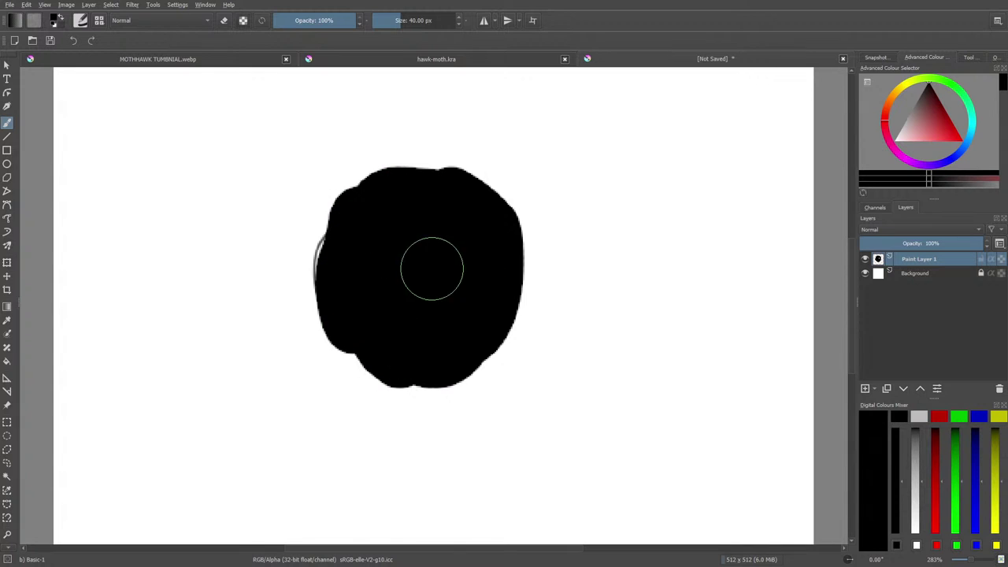
# Erase two tall oval eye holes out of the black head with the Eraser Circle brush, and return to Basic-1.
pyautogui.press('e')
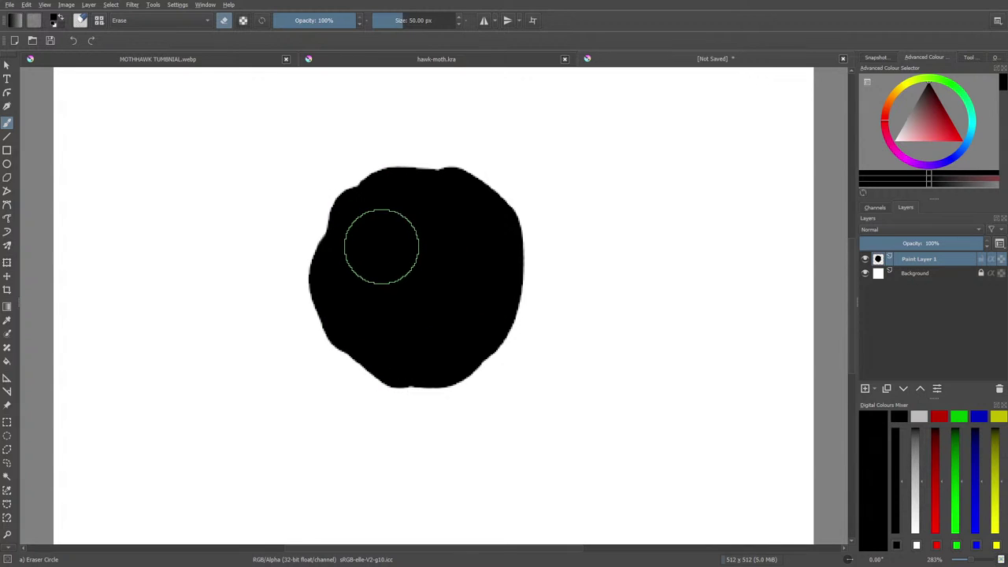
pyautogui.moveTo(381, 246); pyautogui.dragTo(386, 236)
pyautogui.moveTo(460, 228)
pyautogui.mouseDown()
pyautogui.moveTo(452, 278)
pyautogui.moveTo(448, 251)
pyautogui.mouseUp()
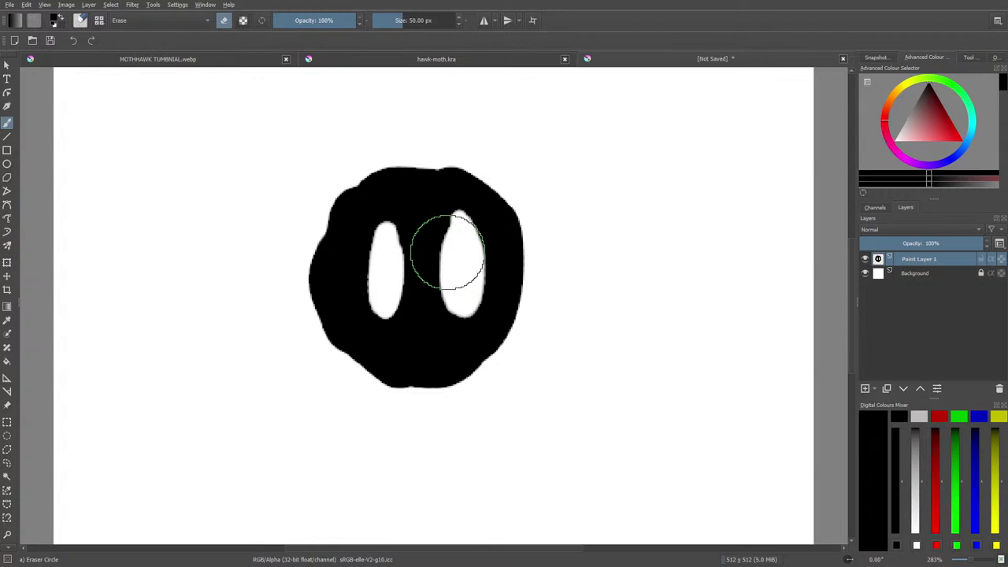
pyautogui.press('e')
# Preserve the layer's alpha and shade the head's lower-left edge dark grey with the Basic-1 brush at 11.08 px.
pyautogui.click(82, 21)
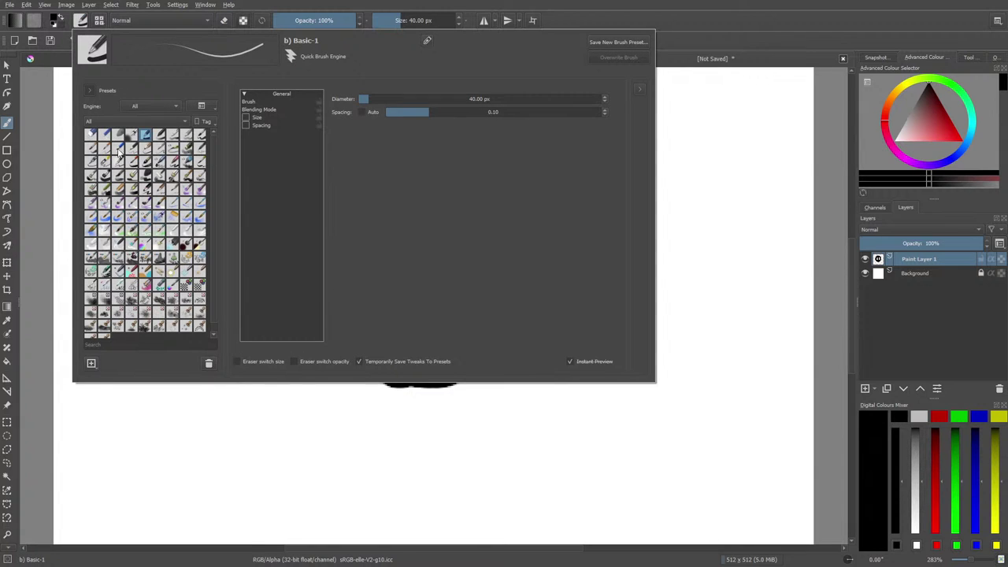
pyautogui.rightClick(67, 101)
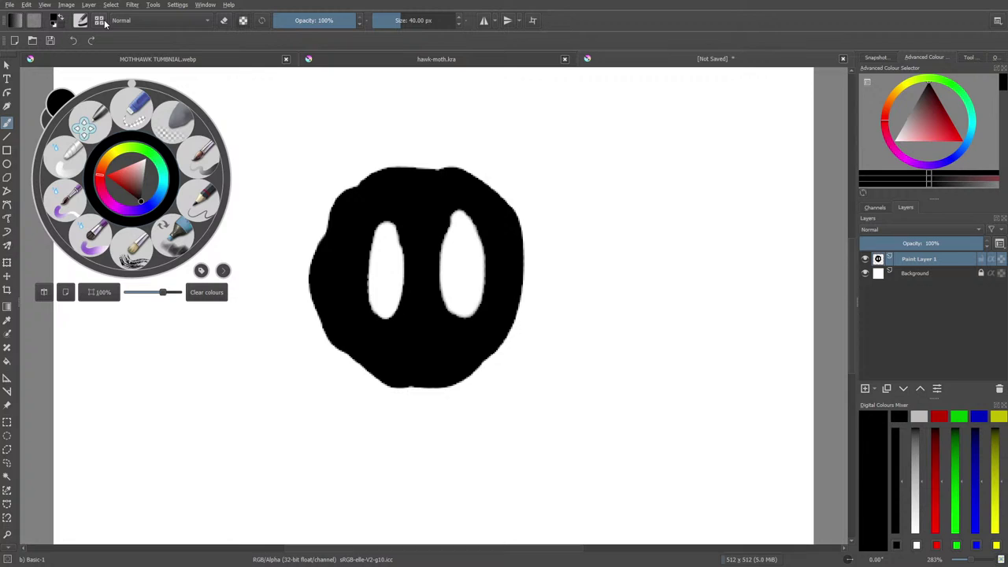
pyautogui.click(243, 21)
pyautogui.moveTo(140, 202); pyautogui.dragTo(140, 189)
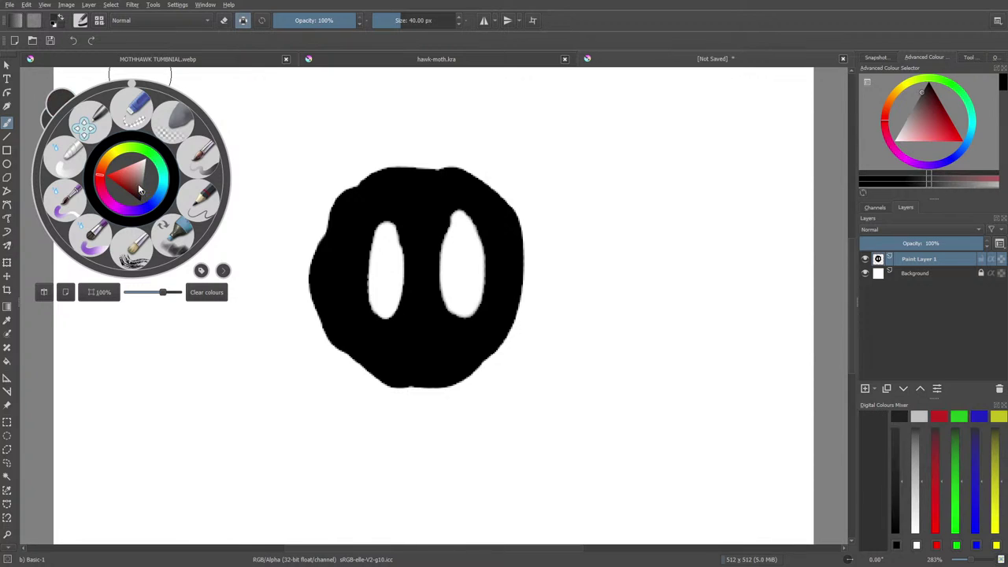
pyautogui.click(279, 196)
pyautogui.press('[')
pyautogui.press('[')
pyautogui.press('[')
pyautogui.press('[')
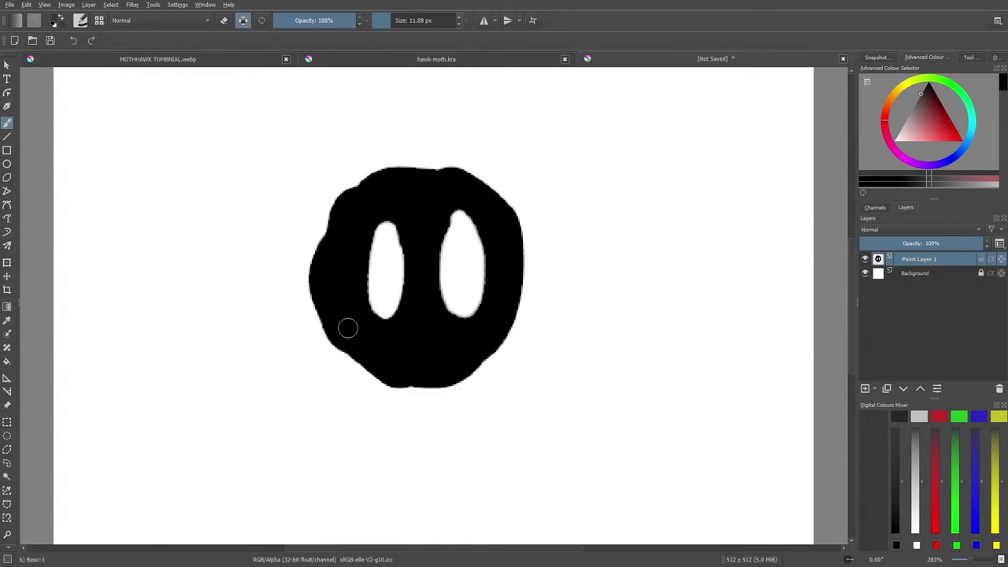
pyautogui.moveTo(348, 327)
pyautogui.mouseDown()
pyautogui.moveTo(323, 318)
pyautogui.moveTo(311, 282)
pyautogui.moveTo(364, 366)
pyautogui.moveTo(416, 371)
pyautogui.mouseUp()
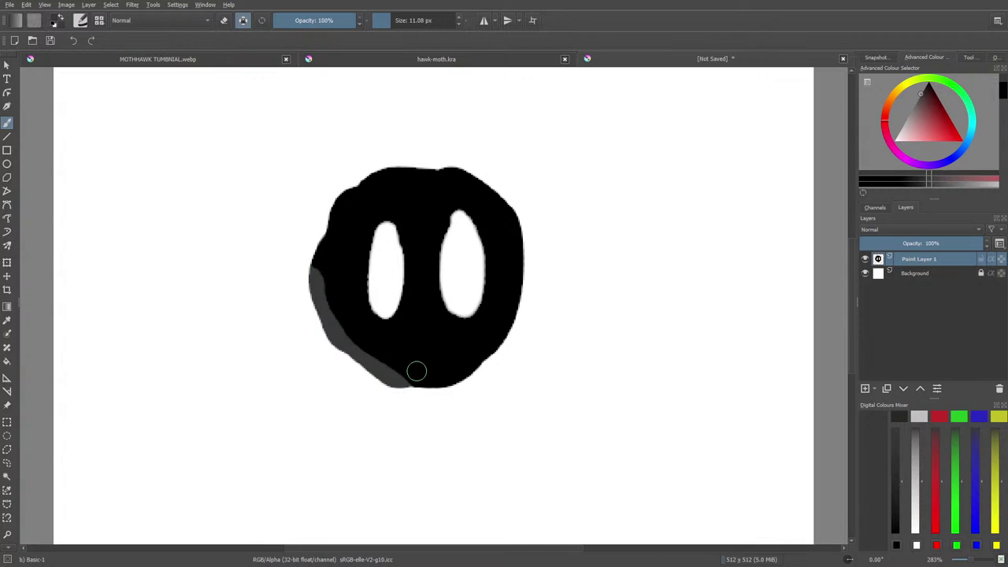
pyautogui.rightClick(919, 260)
pyautogui.click(864, 278)
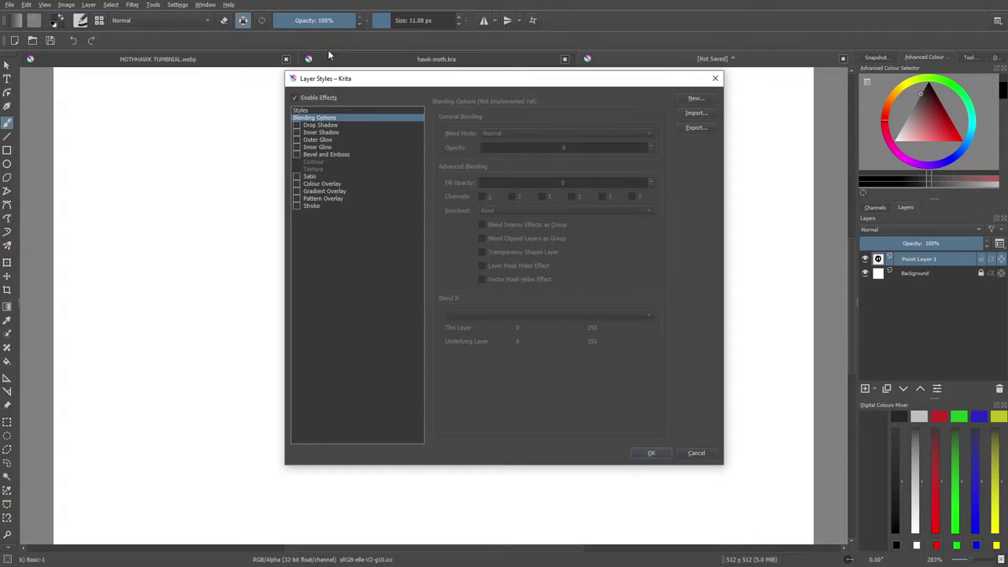
pyautogui.click(696, 454)
# Start a new filter mask on Paint Layer 1 and uncover the artwork behind its settings.
pyautogui.rightClick(916, 260)
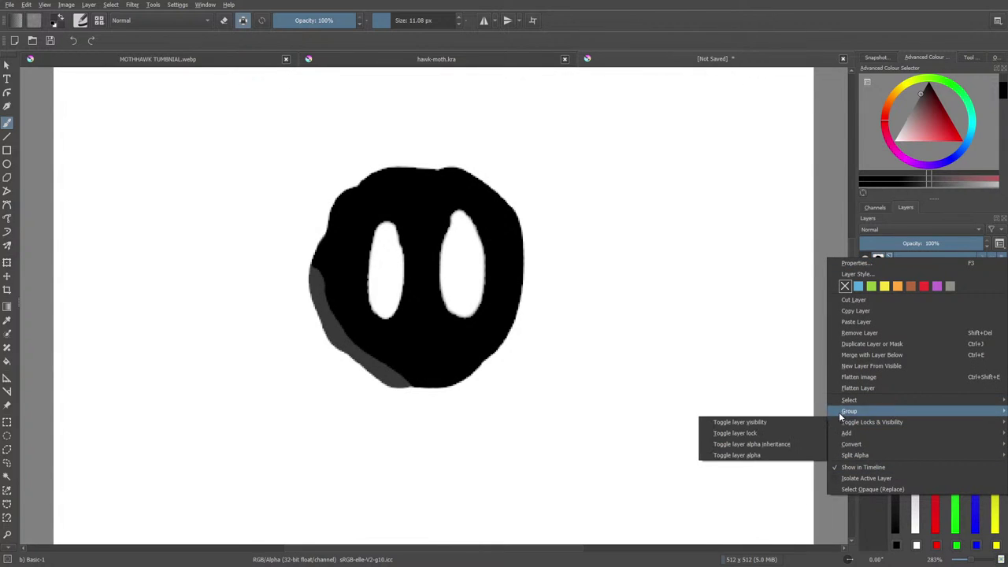
pyautogui.moveTo(844, 433)
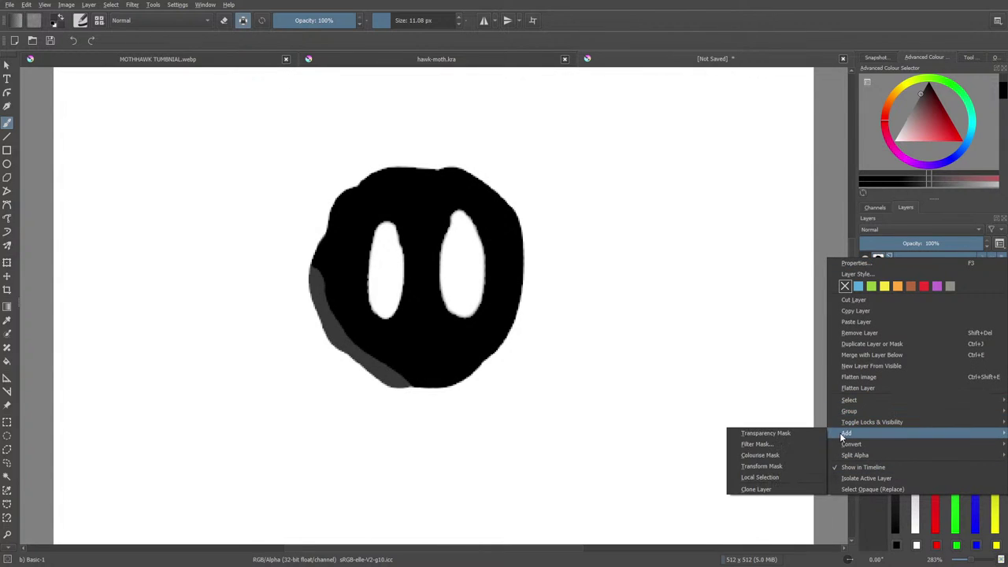
pyautogui.click(758, 445)
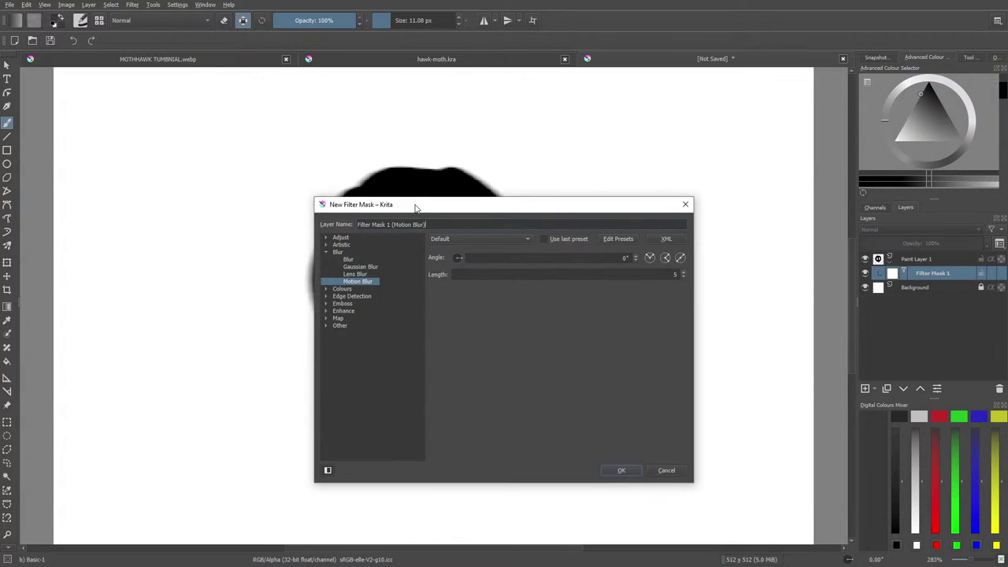
pyautogui.moveTo(422, 209)
pyautogui.mouseDown()
pyautogui.moveTo(153, 333)
pyautogui.moveTo(177, 211)
pyautogui.mouseUp()
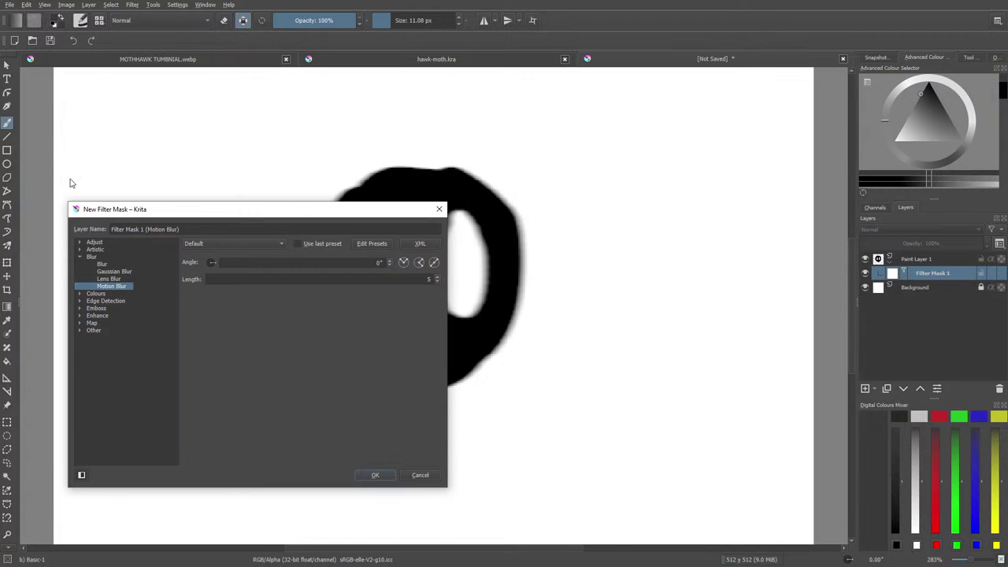
pyautogui.click(81, 257)
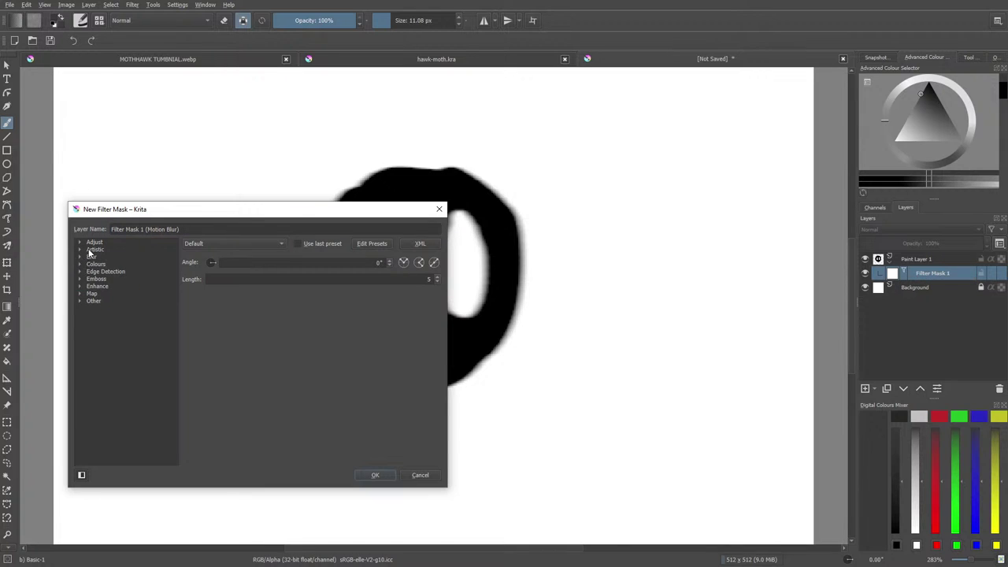
pyautogui.click(84, 256)
pyautogui.click(80, 257)
pyautogui.click(81, 258)
pyautogui.click(82, 258)
pyautogui.click(82, 257)
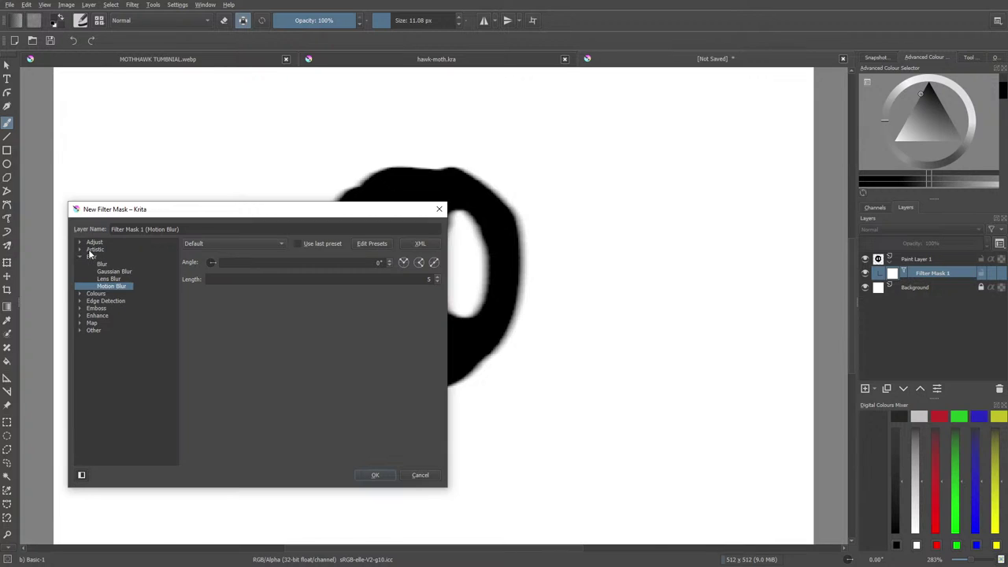
pyautogui.click(81, 258)
pyautogui.click(81, 257)
pyautogui.click(81, 257)
# Choose the Artistic filter Posterise for the new mask, set it to 5 steps and create the mask.
pyautogui.click(80, 249)
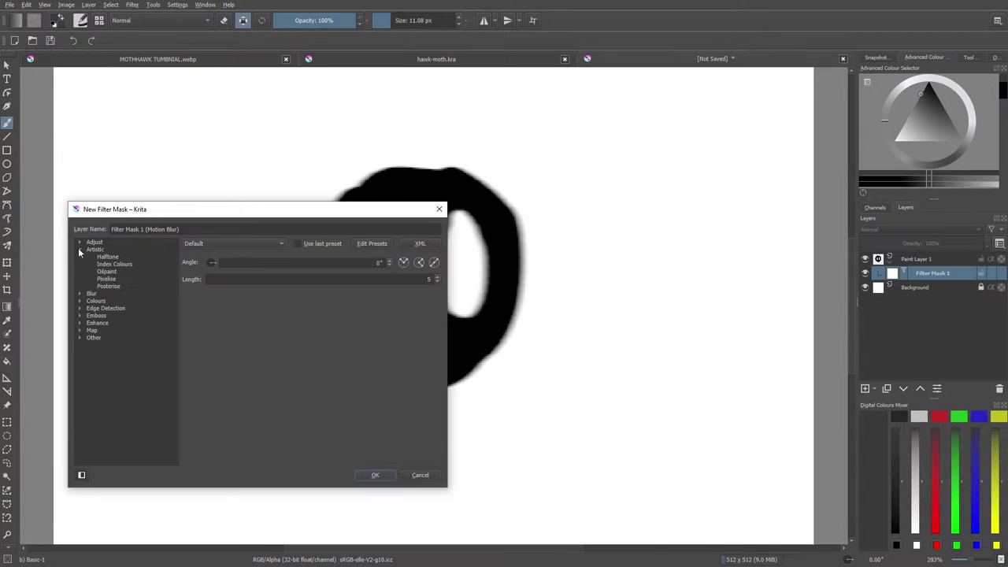
pyautogui.click(103, 285)
pyautogui.moveTo(224, 211); pyautogui.dragTo(231, 275)
pyautogui.click(327, 318)
pyautogui.click(327, 317)
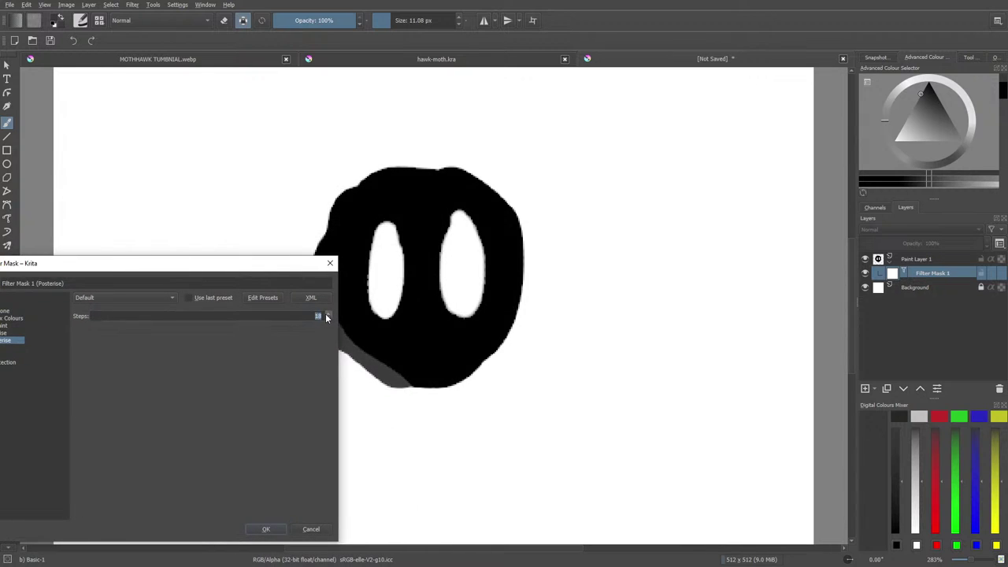
pyautogui.scroll(-16, 326, 318)
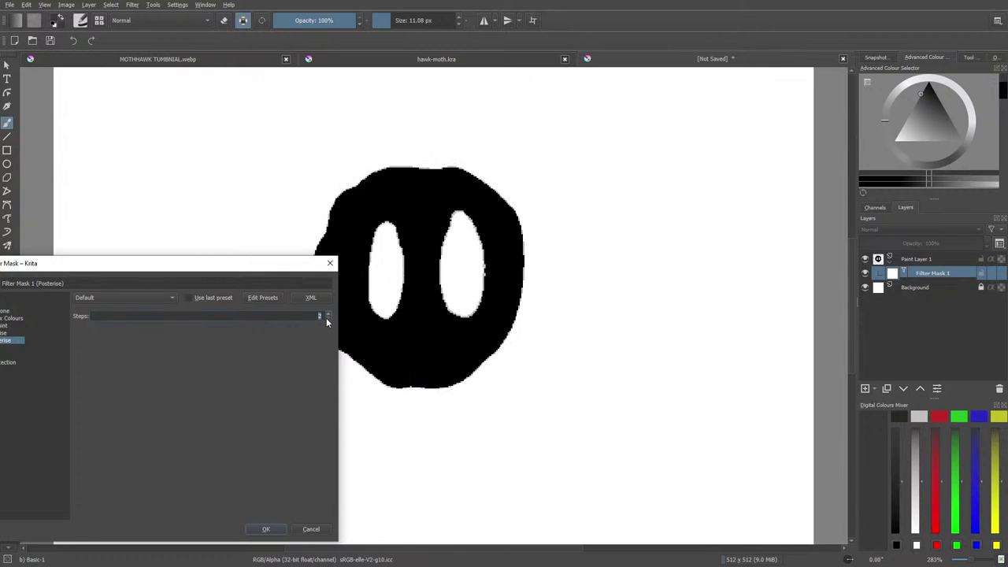
pyautogui.scroll(3, 326, 317)
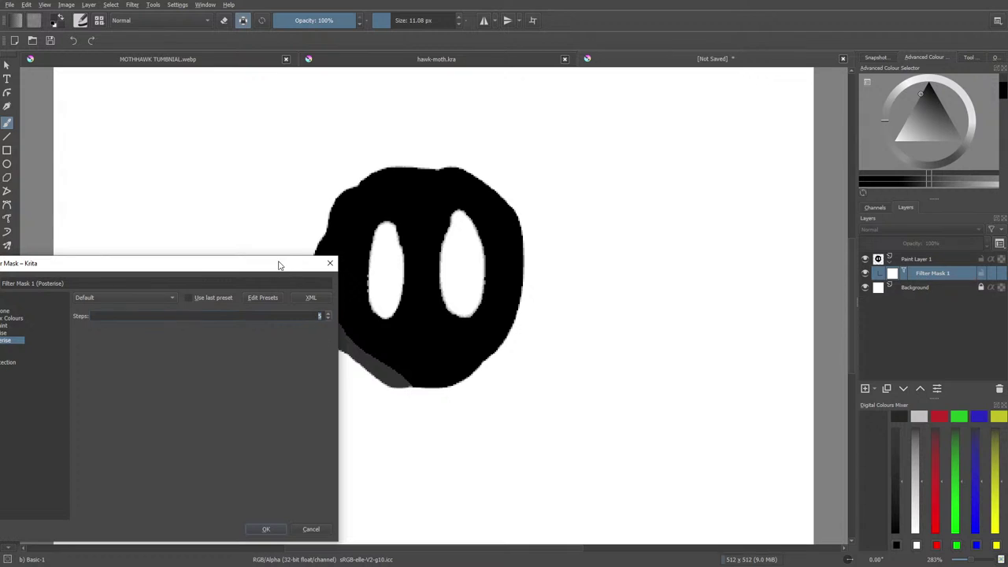
pyautogui.moveTo(273, 267); pyautogui.dragTo(178, 226)
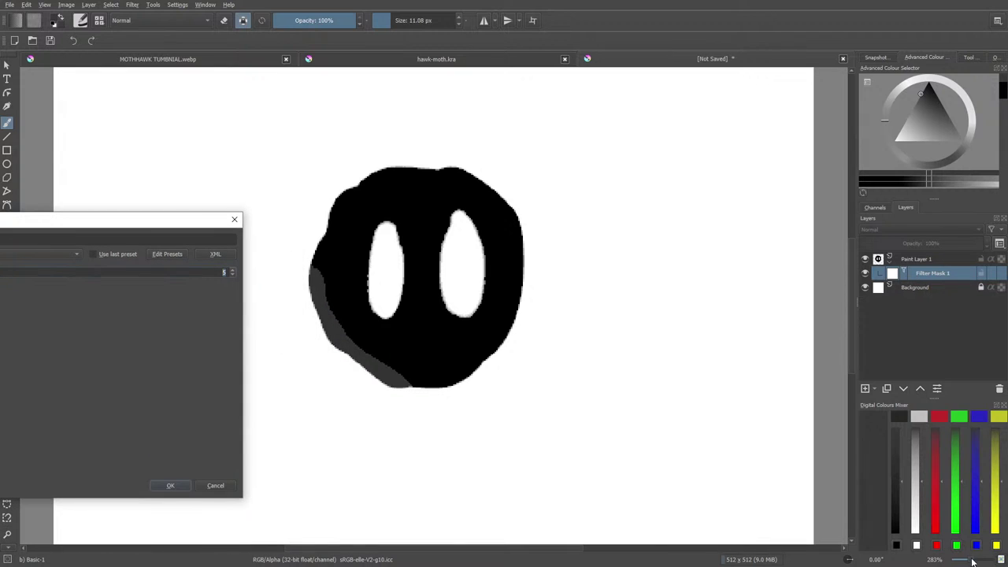
pyautogui.click(169, 486)
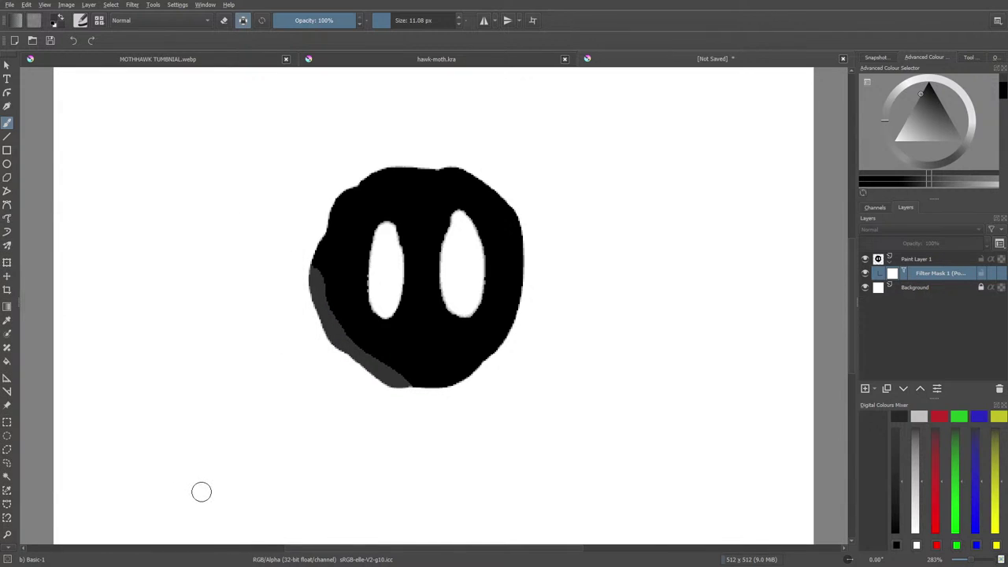
# Turn off alpha preservation and paint a small black spot with dark grey shading left of the head on Paint Layer 1.
pyautogui.moveTo(956, 559); pyautogui.dragTo(968, 556)
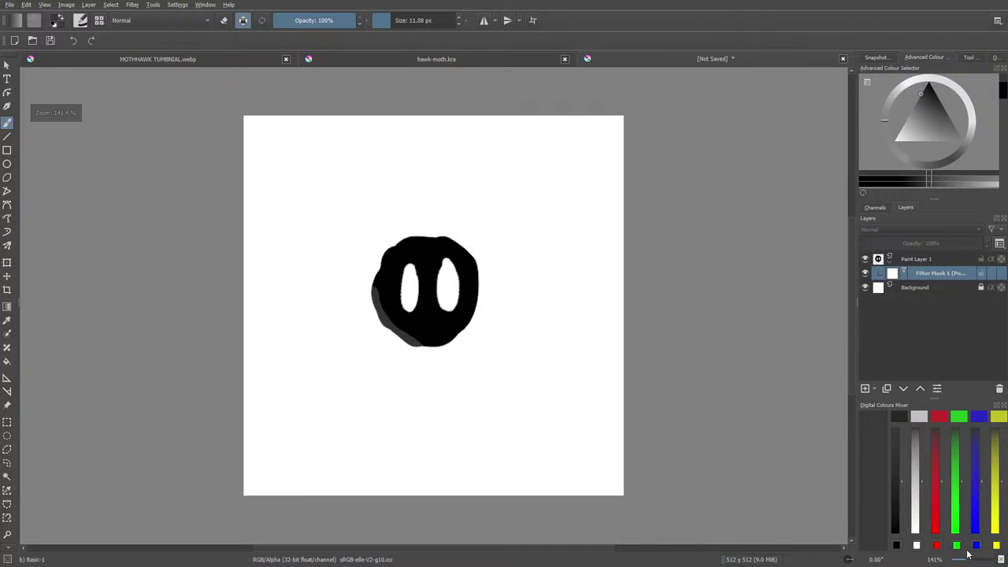
pyautogui.click(913, 262)
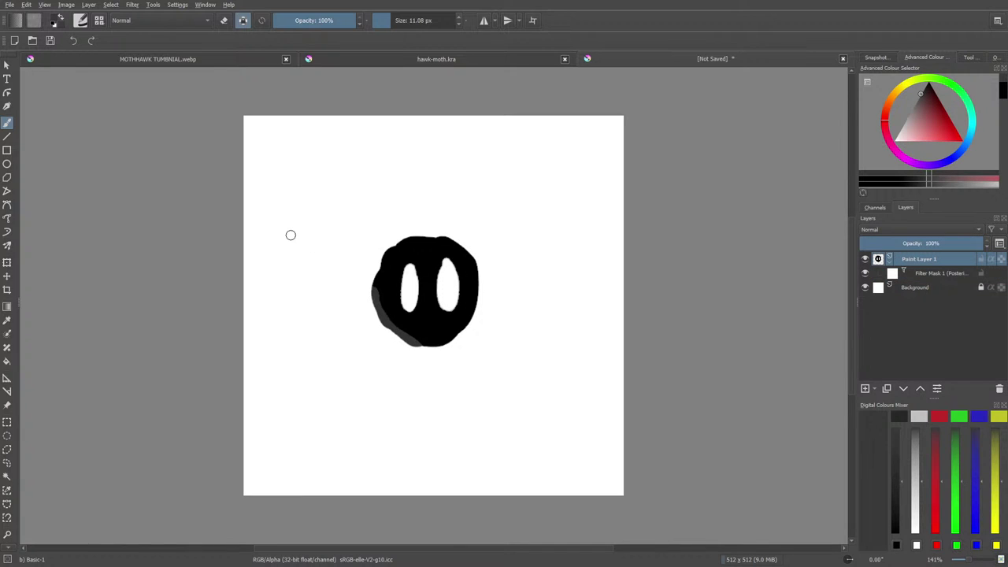
pyautogui.rightClick(207, 272)
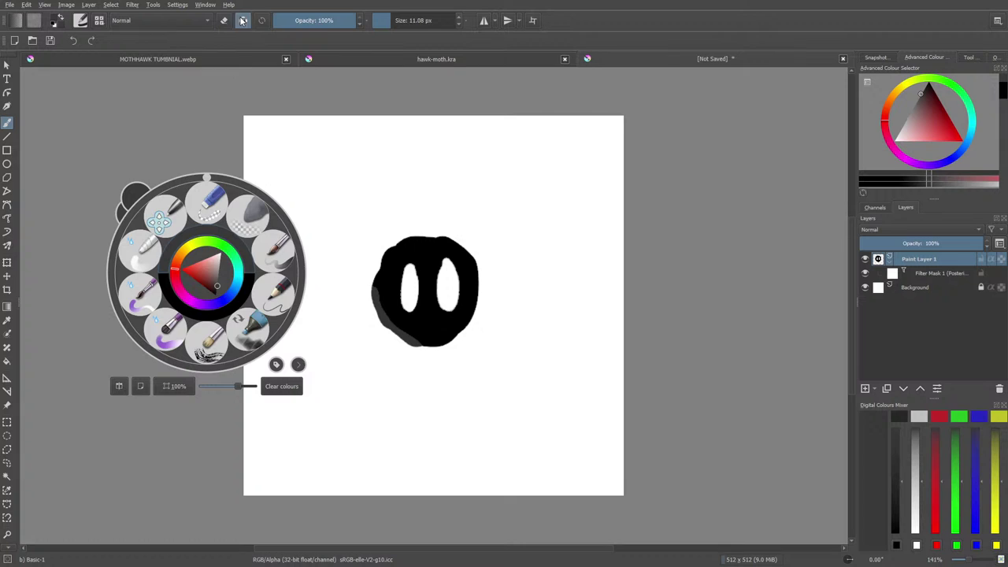
pyautogui.click(347, 295)
pyautogui.moveTo(340, 260)
pyautogui.mouseDown()
pyautogui.moveTo(322, 261)
pyautogui.moveTo(338, 252)
pyautogui.moveTo(325, 272)
pyautogui.moveTo(346, 250)
pyautogui.moveTo(337, 243)
pyautogui.moveTo(342, 258)
pyautogui.moveTo(334, 241)
pyautogui.mouseUp()
pyautogui.rightClick(326, 275)
pyautogui.click(336, 295)
pyautogui.click(321, 227)
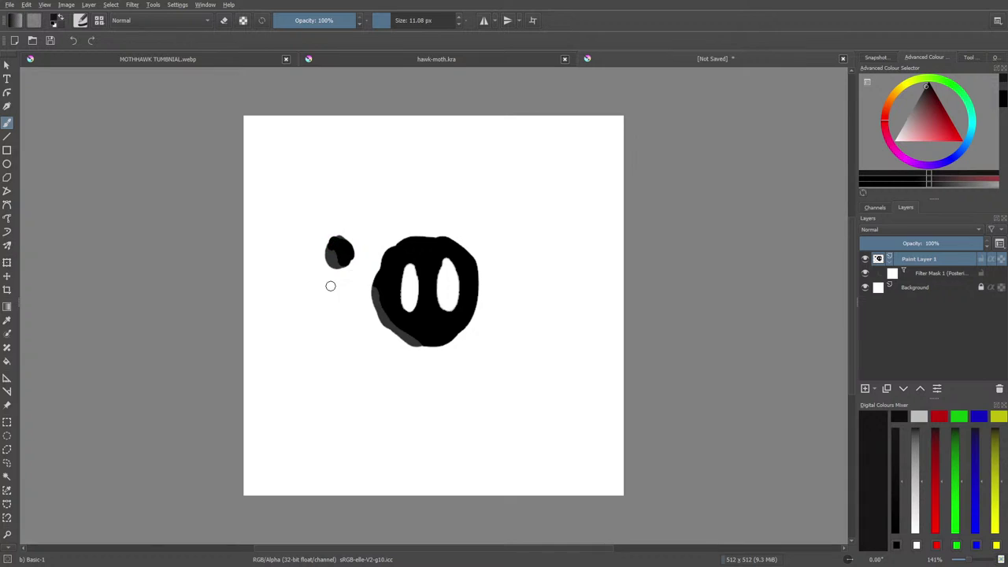
# Draw a rough rectangular black frame around the head and paint three small black spots inside its edges.
pyautogui.moveTo(307, 182)
pyautogui.mouseDown()
pyautogui.moveTo(337, 386)
pyautogui.moveTo(528, 377)
pyautogui.moveTo(316, 184)
pyautogui.mouseUp()
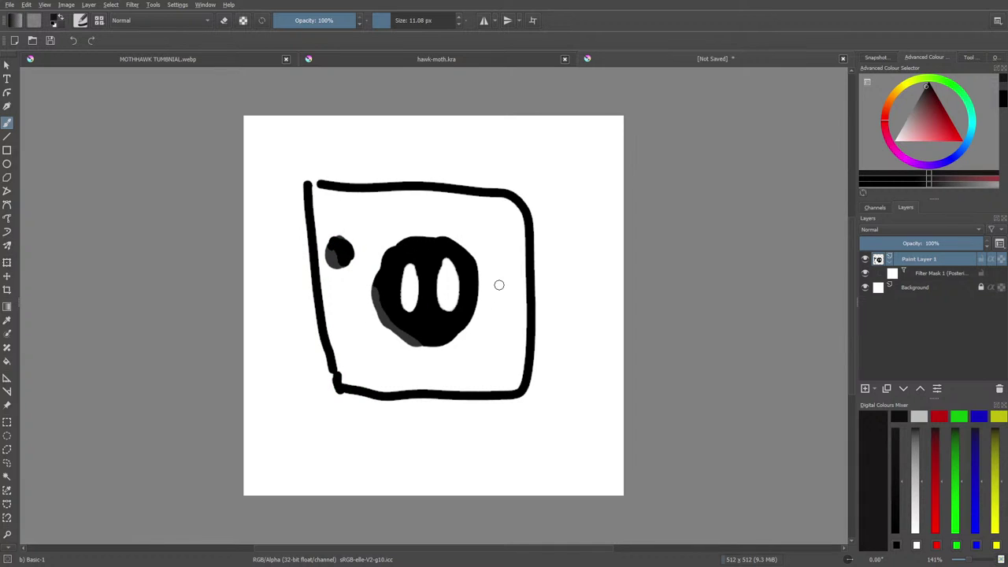
pyautogui.moveTo(499, 241); pyautogui.dragTo(500, 255)
pyautogui.moveTo(473, 369); pyautogui.dragTo(494, 372)
pyautogui.moveTo(361, 384); pyautogui.dragTo(387, 370)
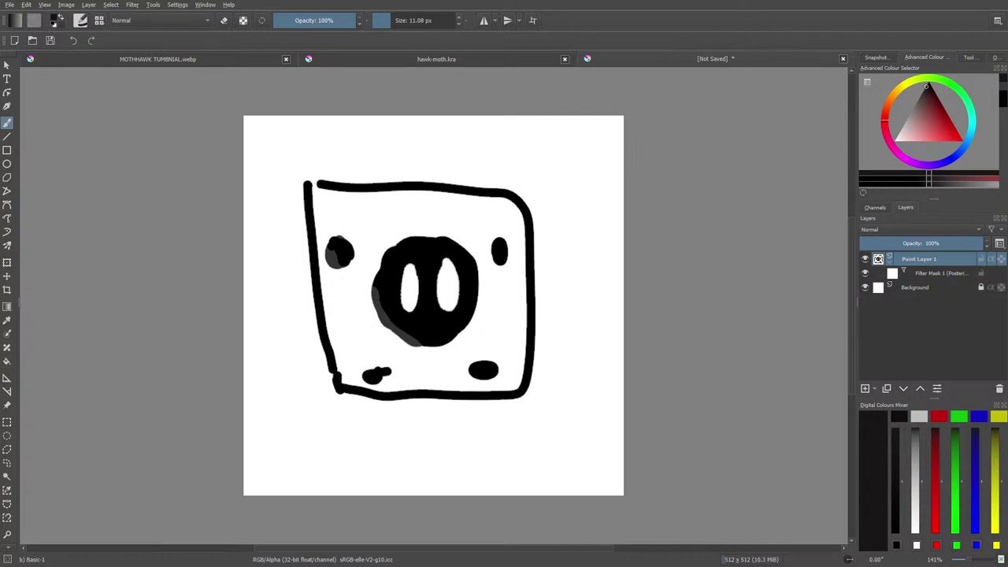
# Close the unsaved practice document without saving and switch to the MOTHHAWK TUMBNIAL.webp artwork.
pyautogui.click(843, 58)
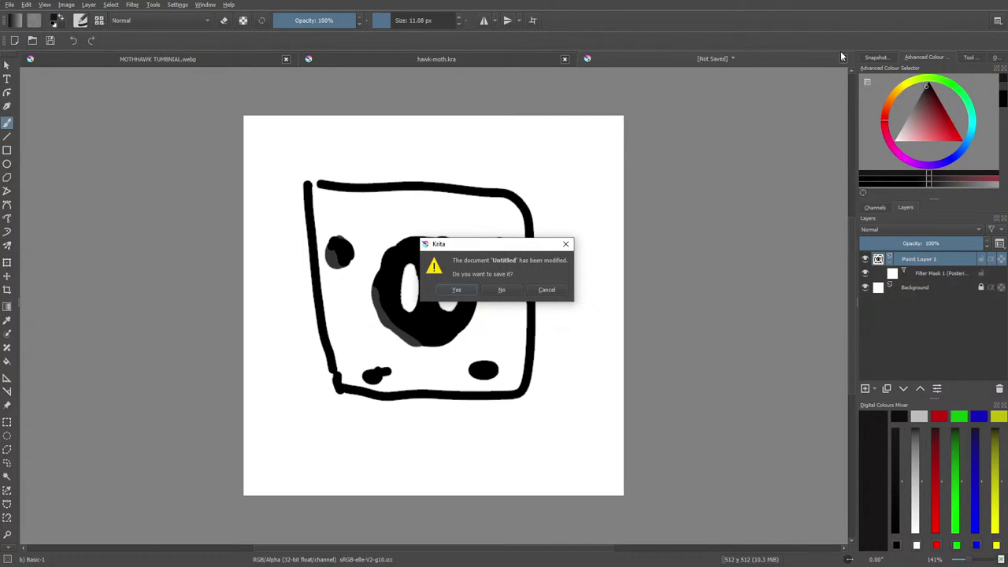
pyautogui.click(500, 289)
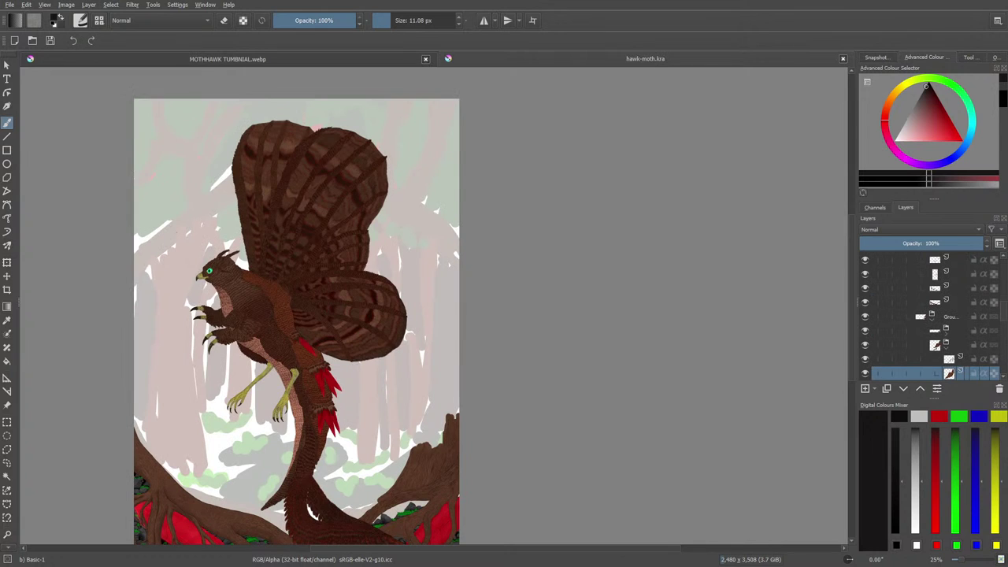
pyautogui.click(196, 60)
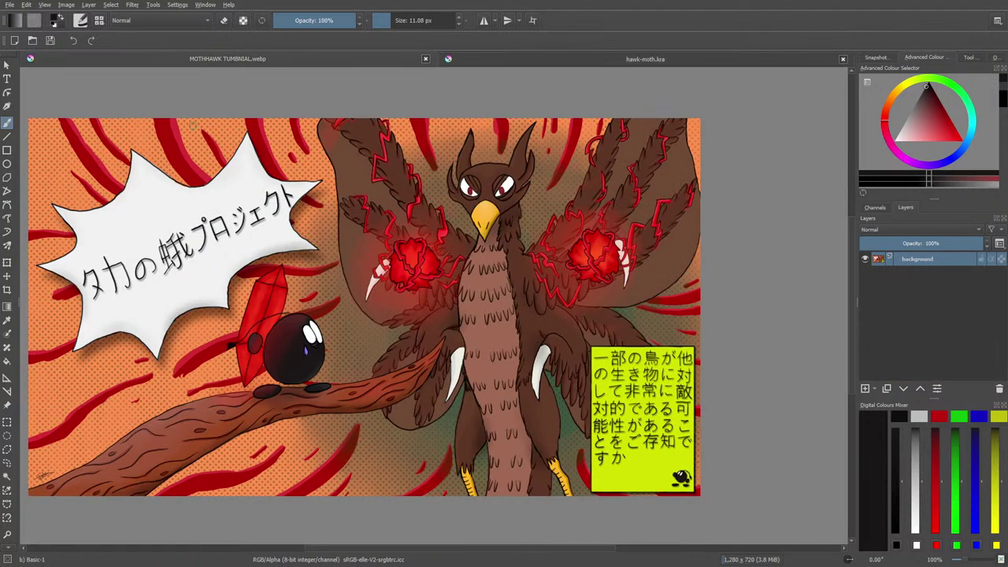
# Add a Posterise filter mask with 16 steps to the background layer.
pyautogui.rightClick(883, 263)
pyautogui.moveTo(832, 441)
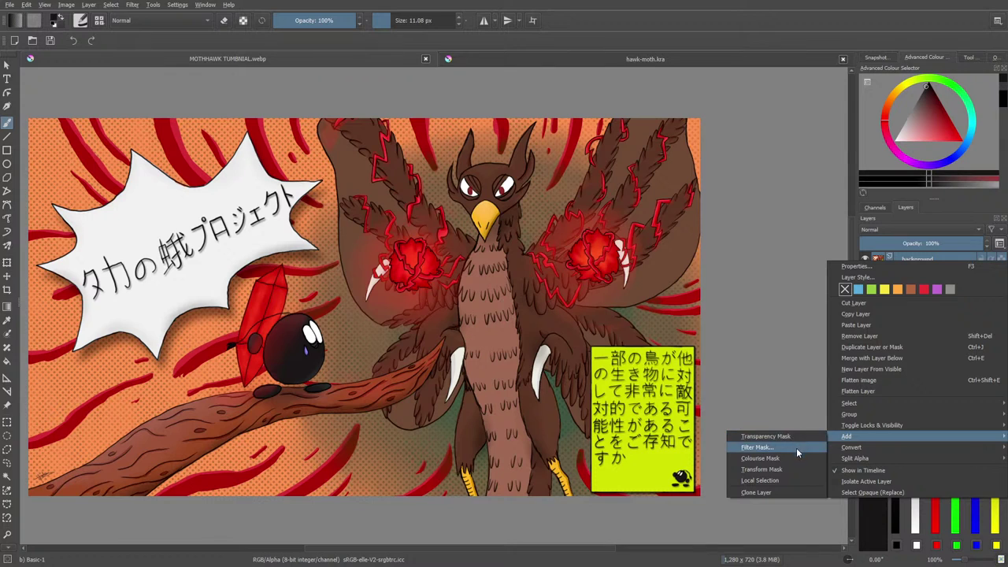
pyautogui.click(797, 447)
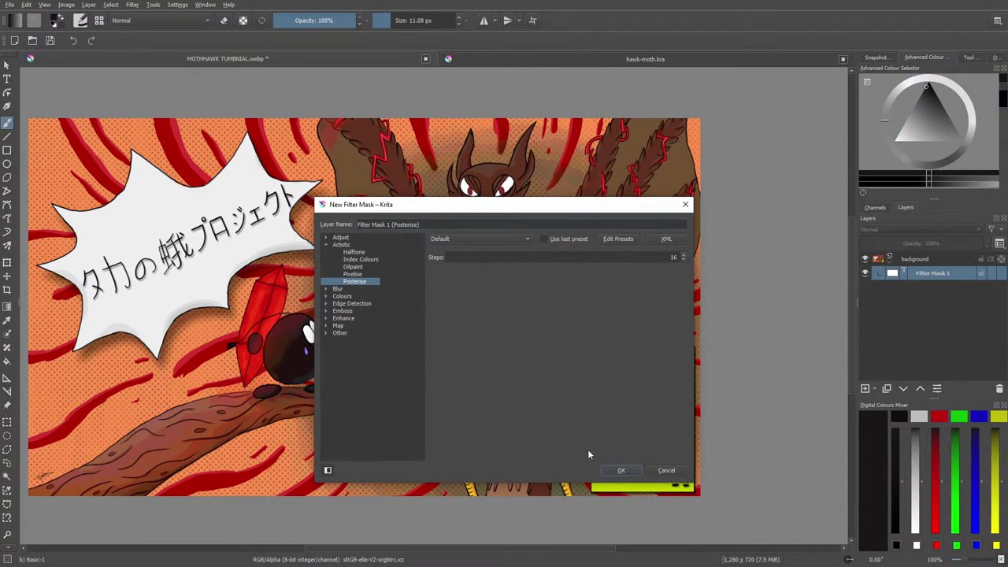
pyautogui.click(613, 468)
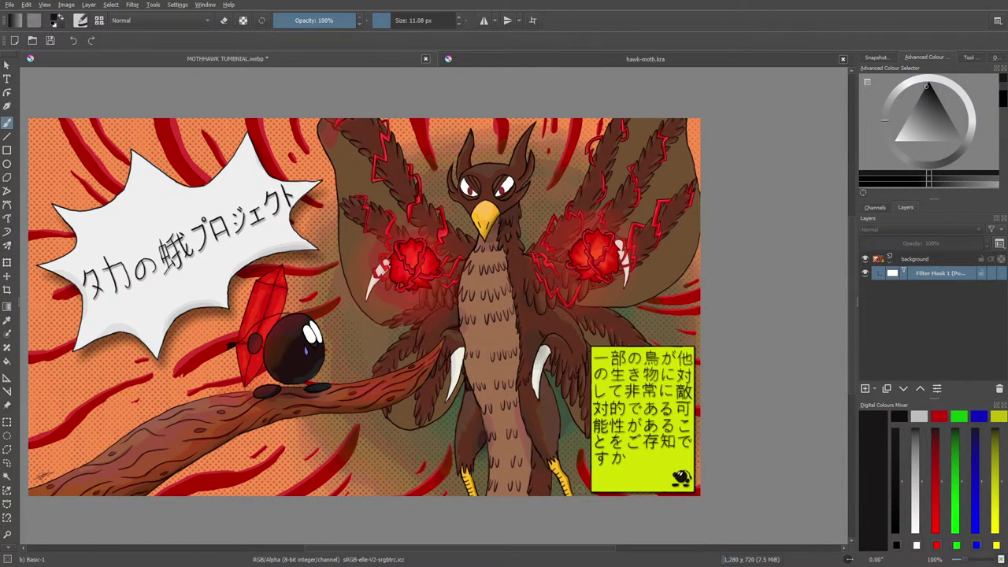
# Open the Posterise filter mask's properties and lower its steps to 2, keeping the artwork in view.
pyautogui.rightClick(935, 281)
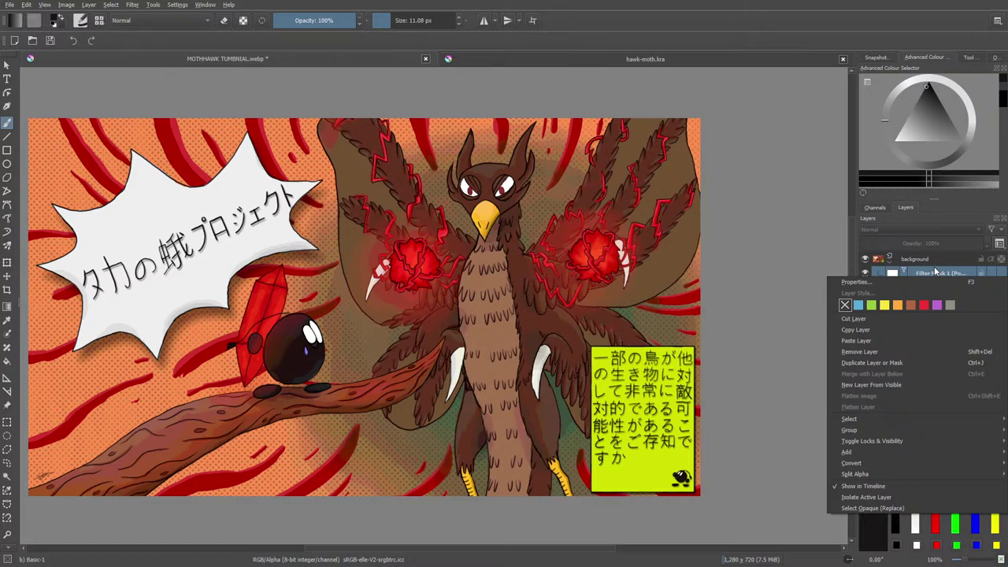
pyautogui.click(849, 279)
pyautogui.moveTo(495, 249); pyautogui.dragTo(152, 376)
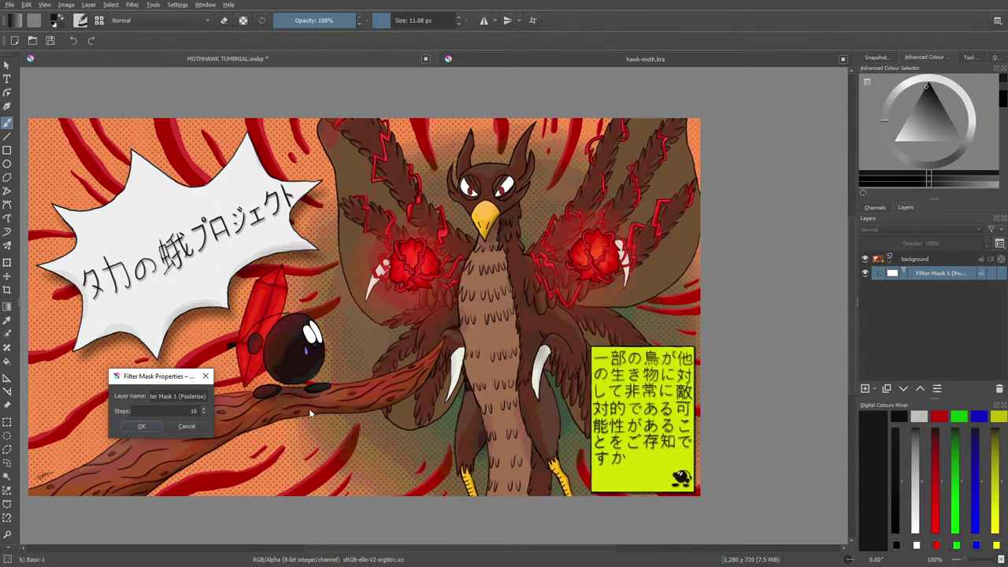
pyautogui.click(203, 409)
pyautogui.click(204, 410)
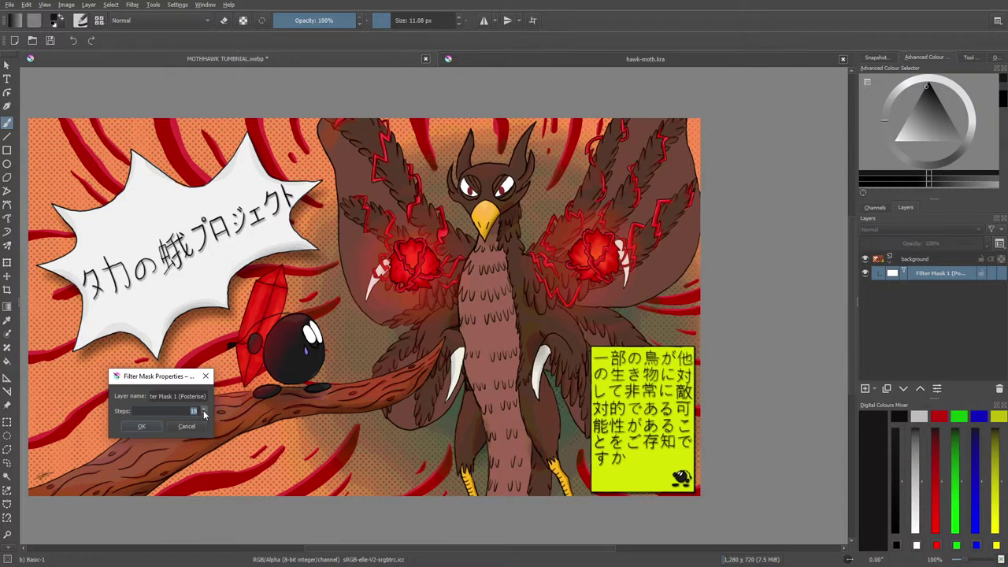
pyautogui.click(204, 416)
pyautogui.click(204, 418)
pyautogui.click(202, 417)
pyautogui.click(202, 417)
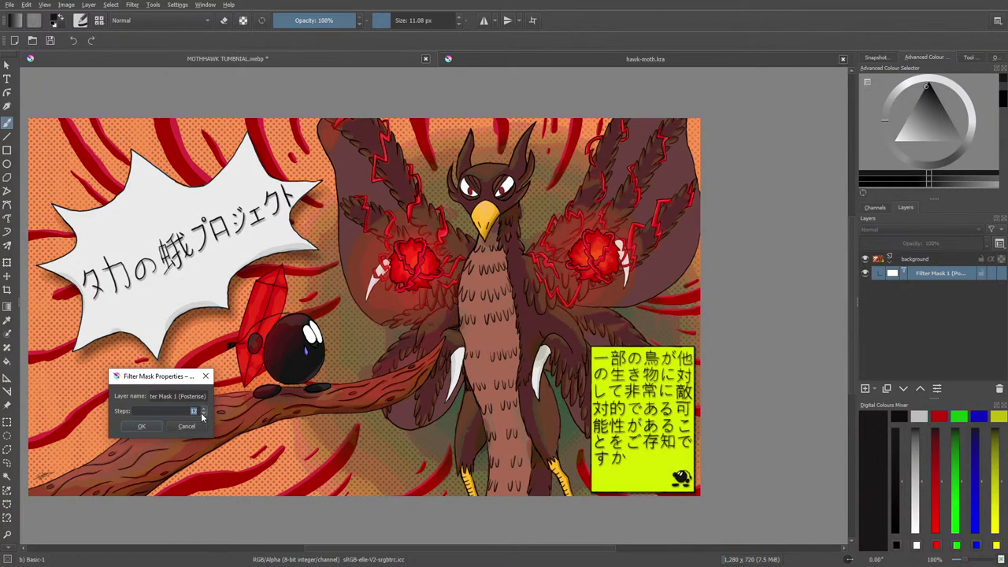
pyautogui.click(202, 417)
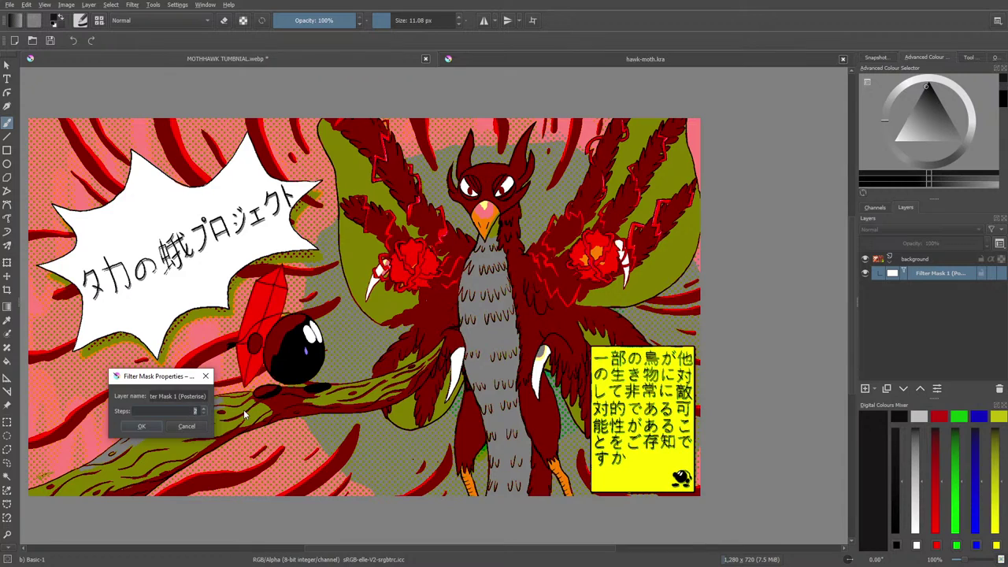
# Raise the Posterise filter mask's steps gradually from 2 to 20 to compare the effect, and close its properties without applying.
pyautogui.click(203, 409)
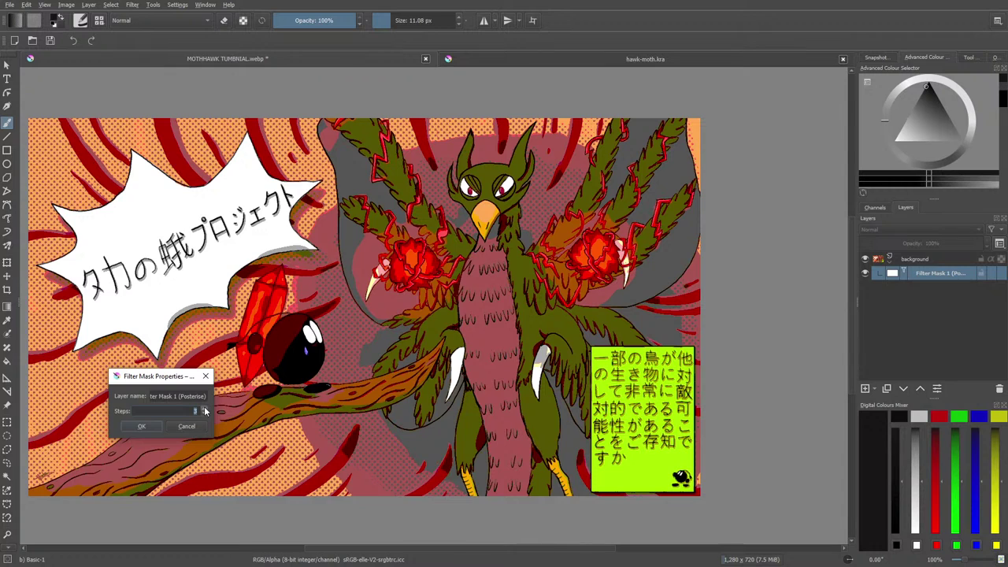
pyautogui.click(204, 409)
pyautogui.click(204, 410)
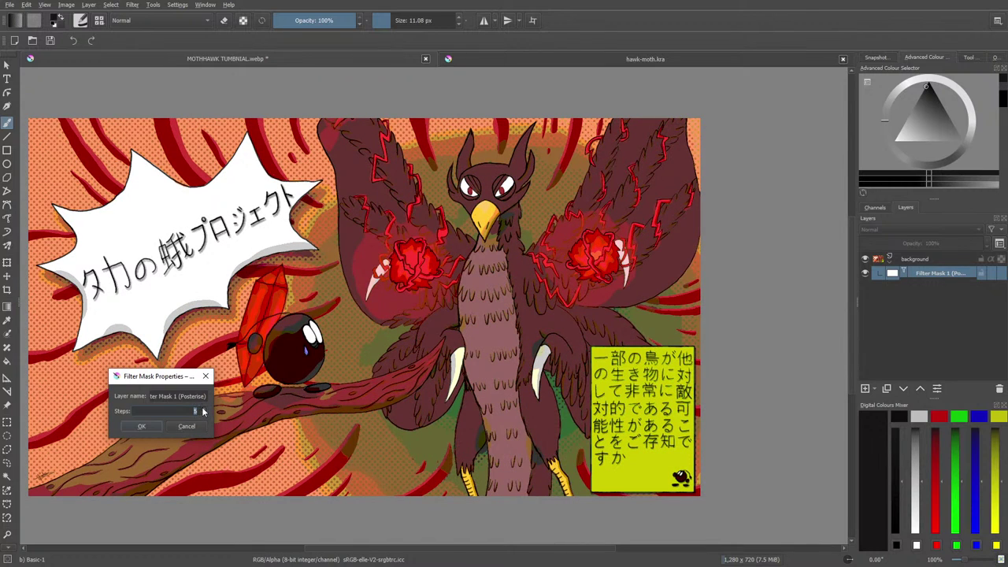
pyautogui.click(204, 411)
pyautogui.click(204, 411)
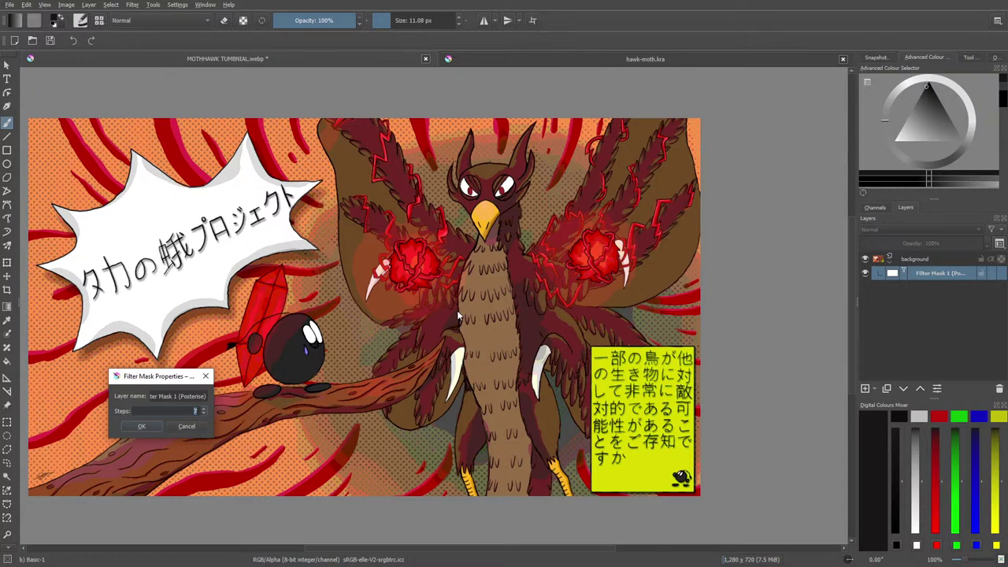
pyautogui.click(203, 411)
pyautogui.click(202, 410)
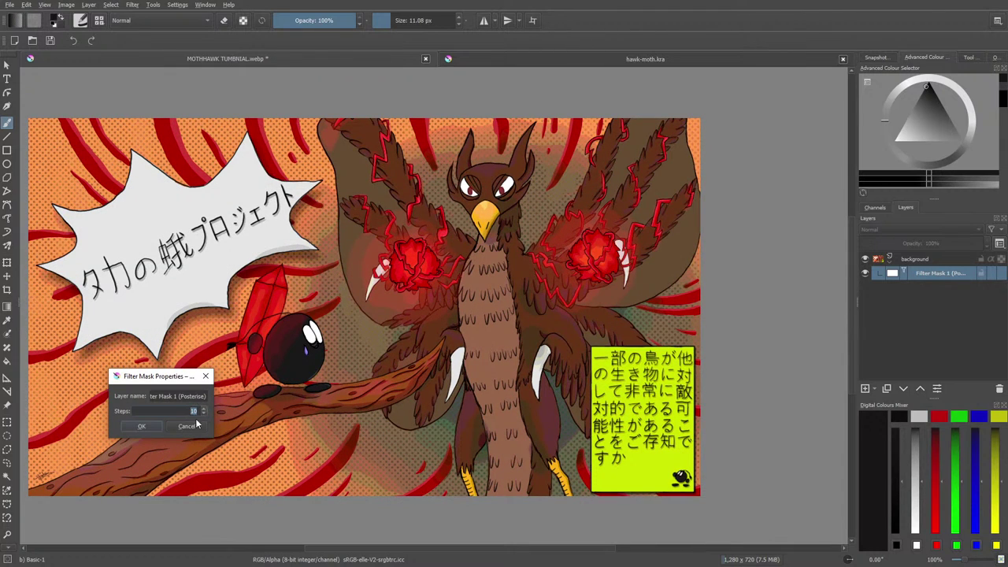
pyautogui.click(203, 410)
pyautogui.click(203, 410)
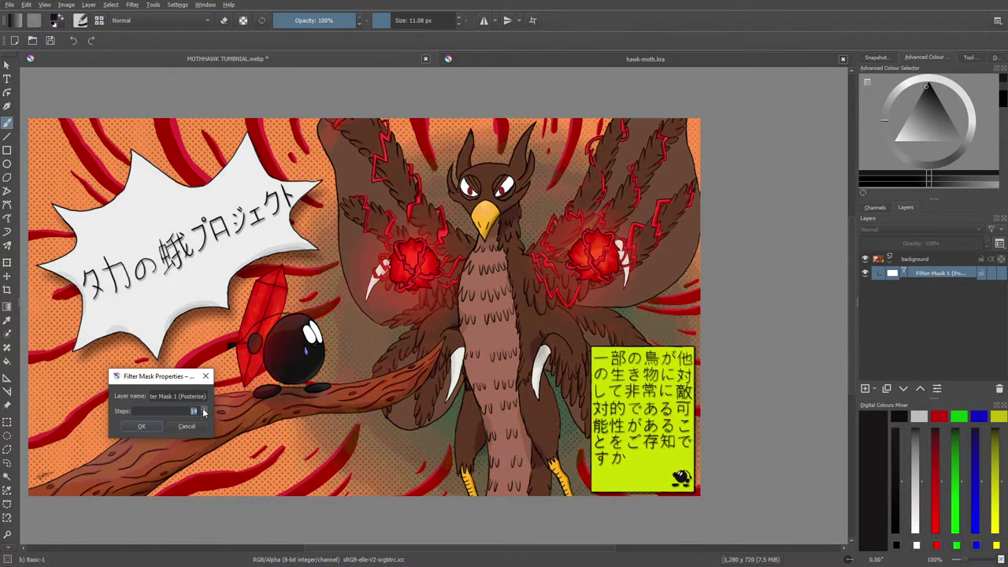
pyautogui.click(202, 411)
pyautogui.click(202, 410)
pyautogui.click(203, 411)
pyautogui.click(204, 410)
pyautogui.click(204, 411)
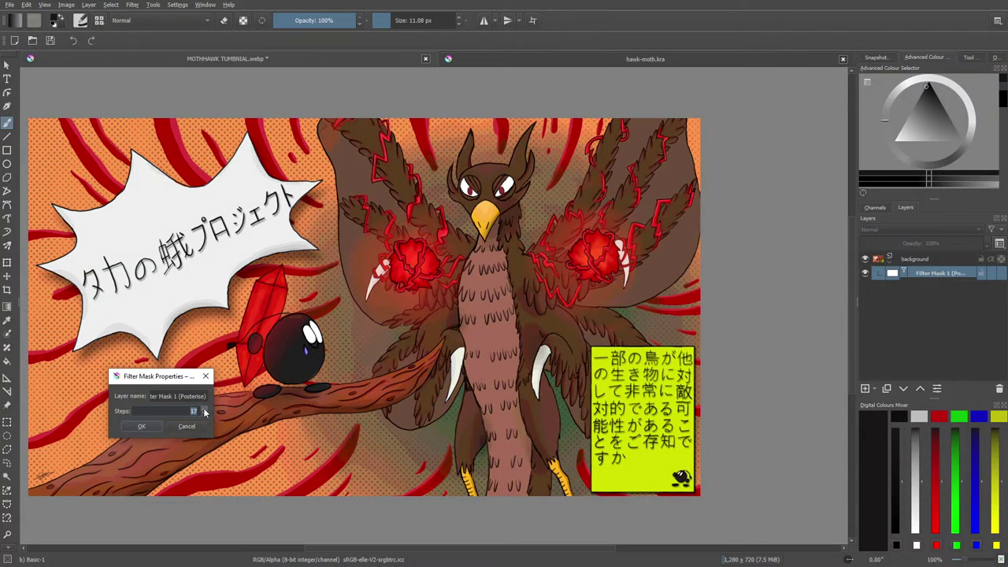
pyautogui.click(205, 412)
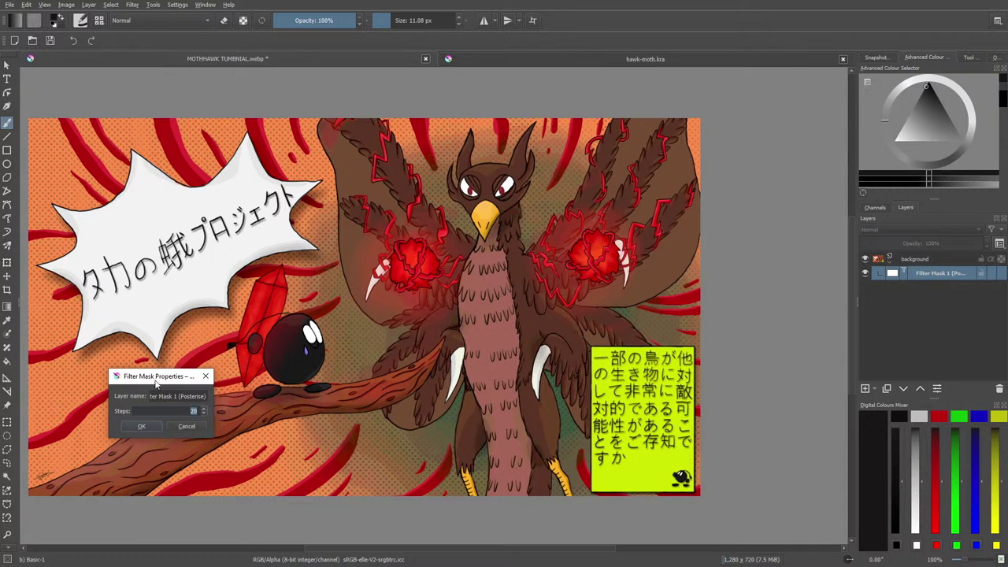
pyautogui.click(204, 375)
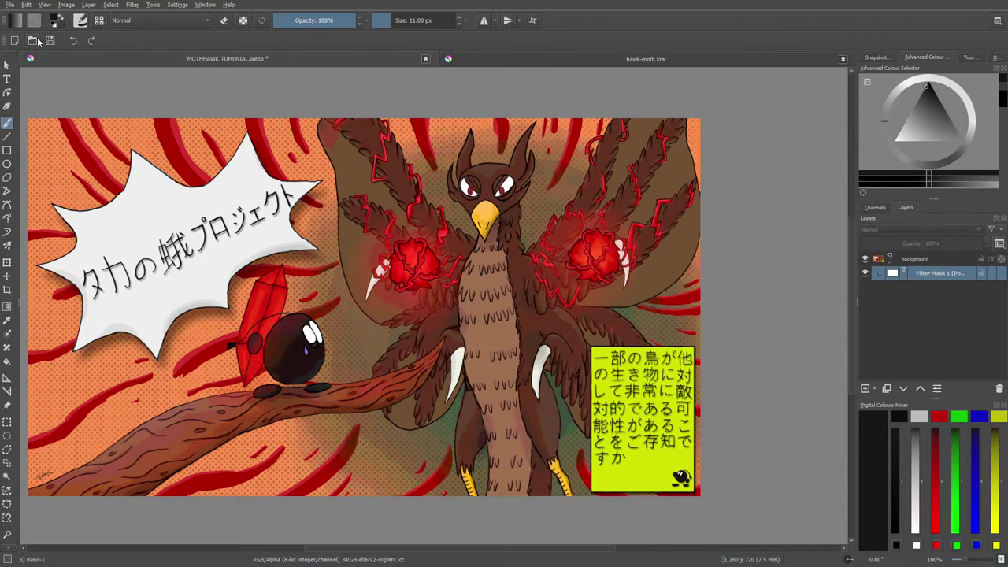
# Open hawk-moth.kra from the digi tekenimngen folder for a look and close that extra copy.
pyautogui.click(33, 41)
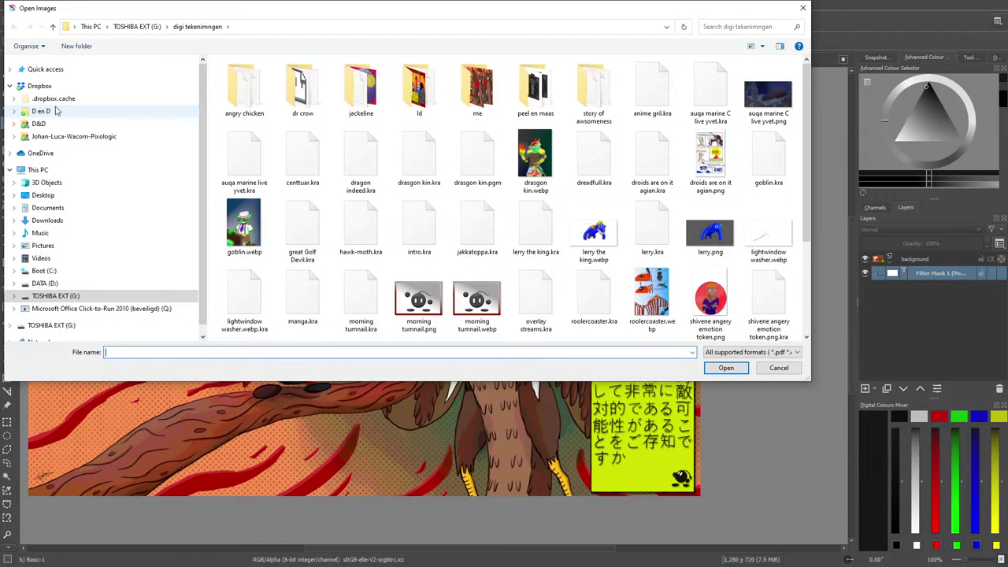
pyautogui.click(361, 230)
pyautogui.click(723, 367)
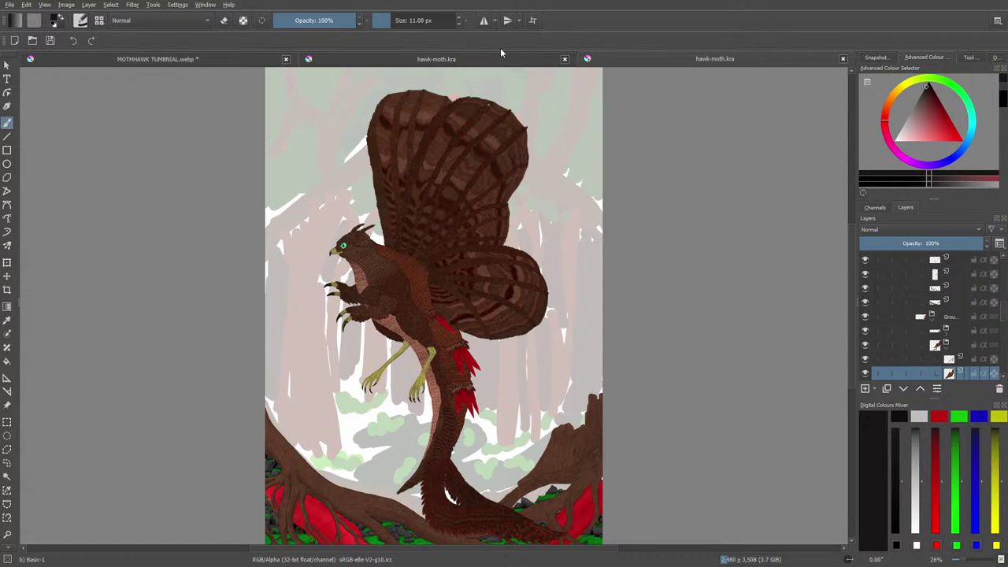
pyautogui.click(843, 58)
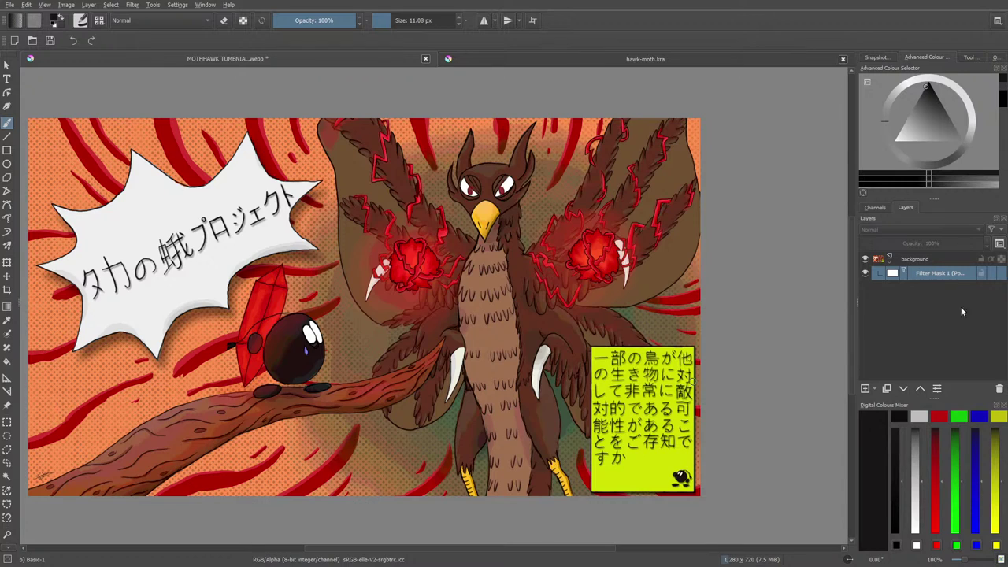
# Delete the Posterise filter mask from the background layer, and view hawk-moth.kra before returning to the thumbnail artwork.
pyautogui.click(999, 388)
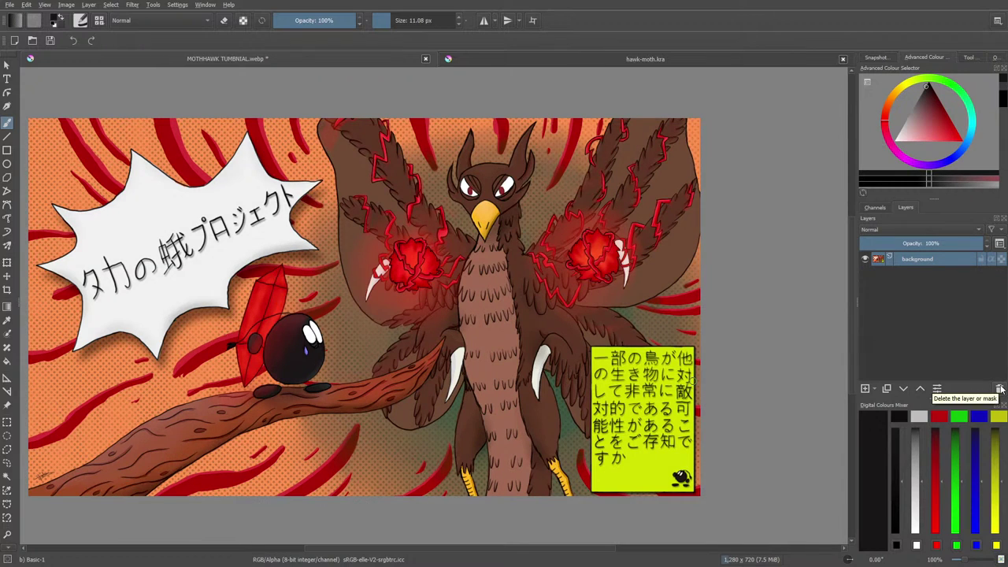
pyautogui.click(588, 58)
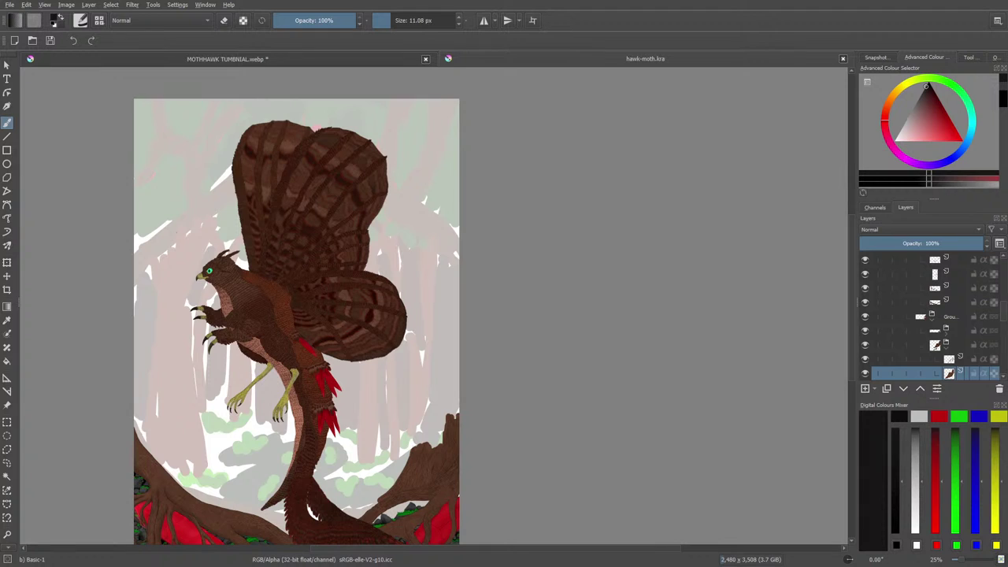
pyautogui.click(175, 56)
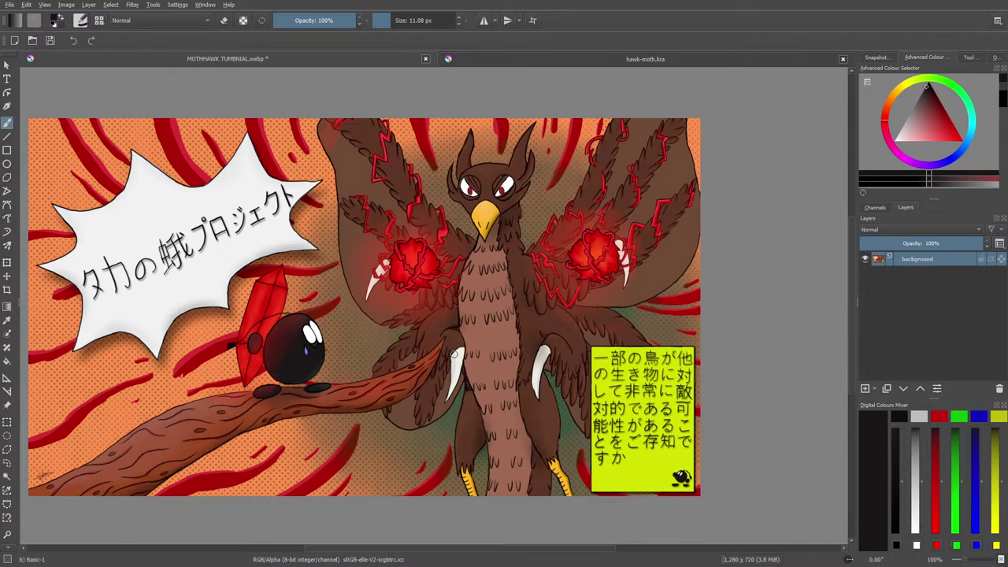
# Open meena frontface.kra from the story of awsomeness folder, view the portrait and close the file.
pyautogui.click(33, 41)
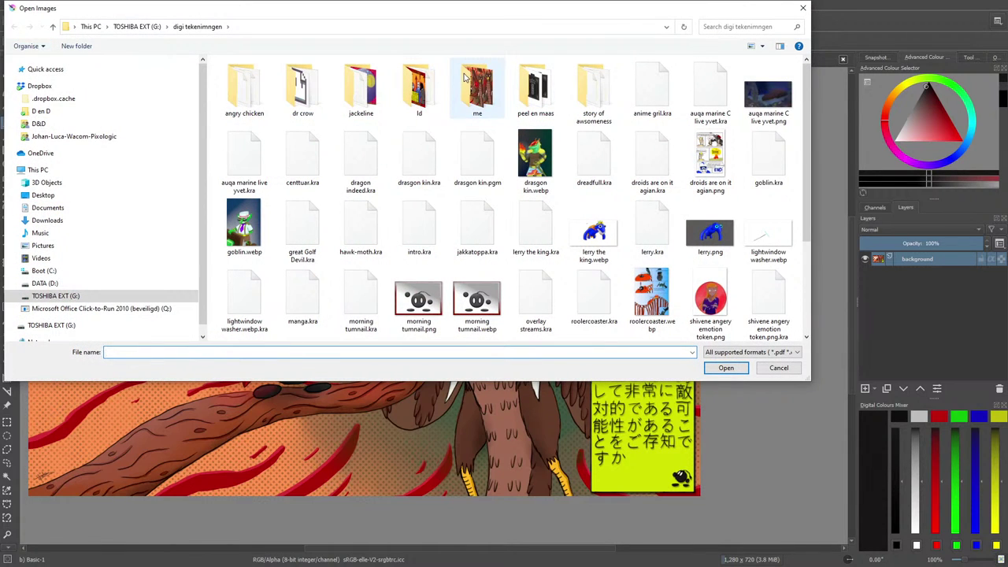
pyautogui.click(725, 368)
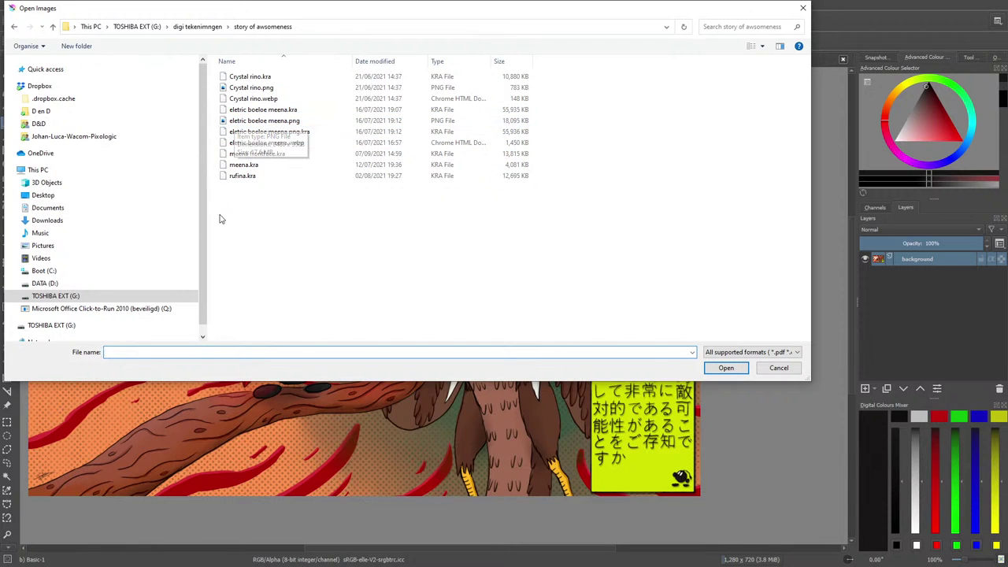
pyautogui.click(247, 156)
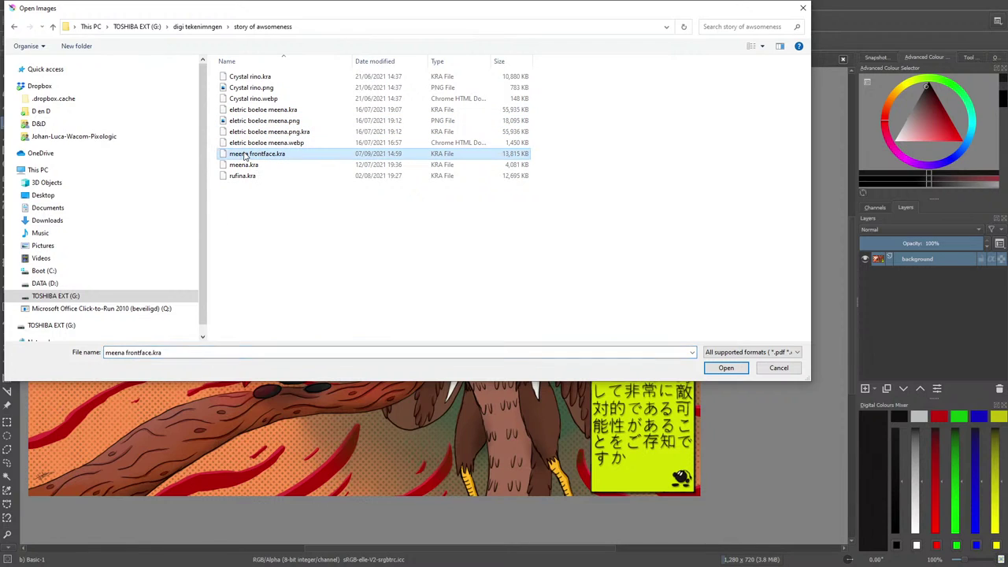
pyautogui.click(713, 368)
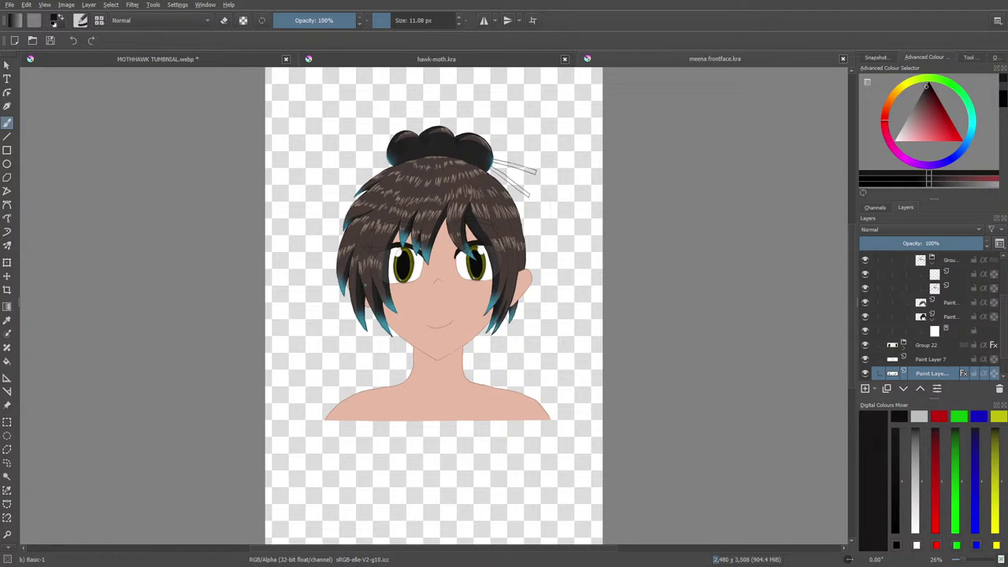
pyautogui.click(842, 59)
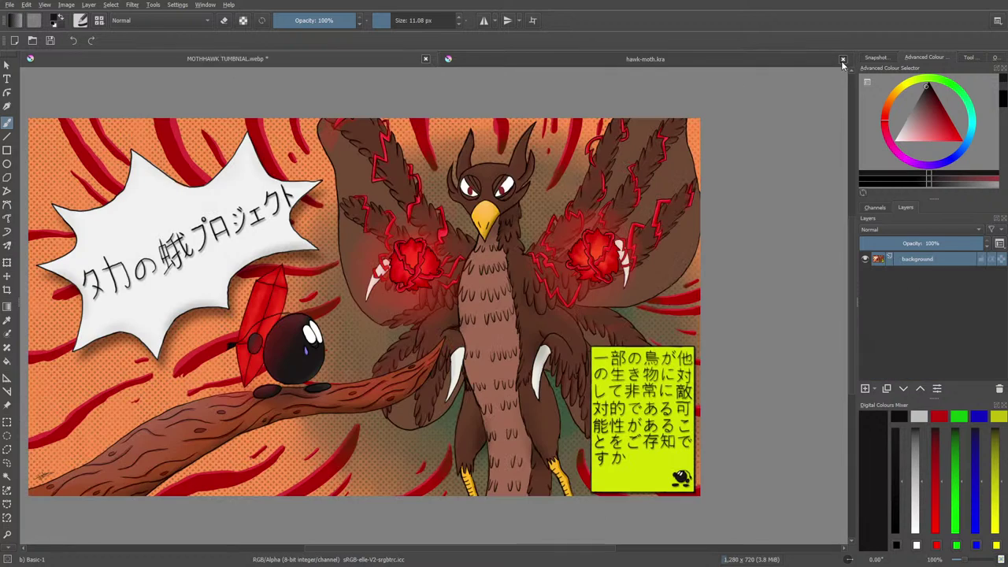
# View eletric boeloe meena.png and close it, and look over hawk-moth.kra before returning to the thumbnail artwork.
pyautogui.click(32, 40)
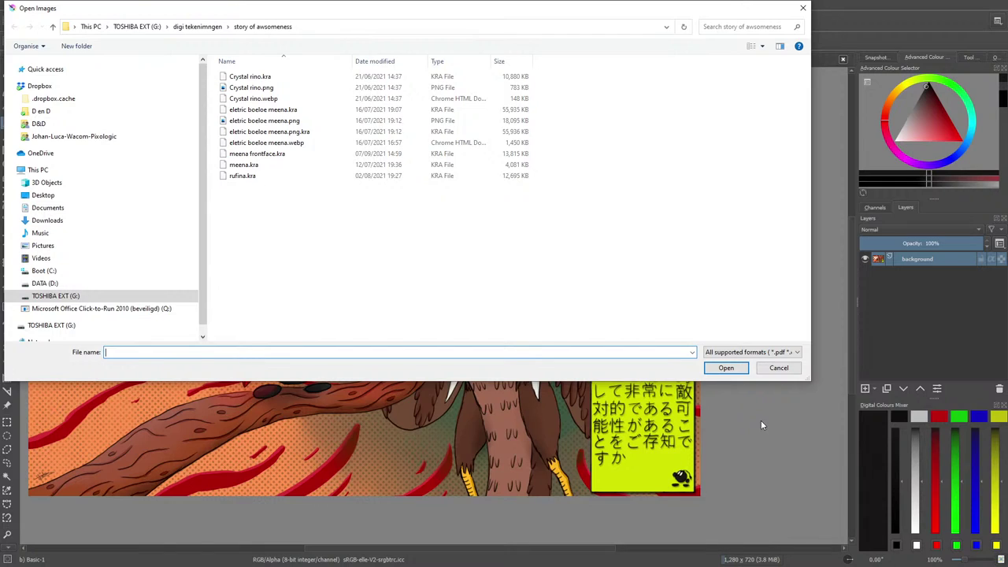
pyautogui.click(268, 121)
pyautogui.click(725, 368)
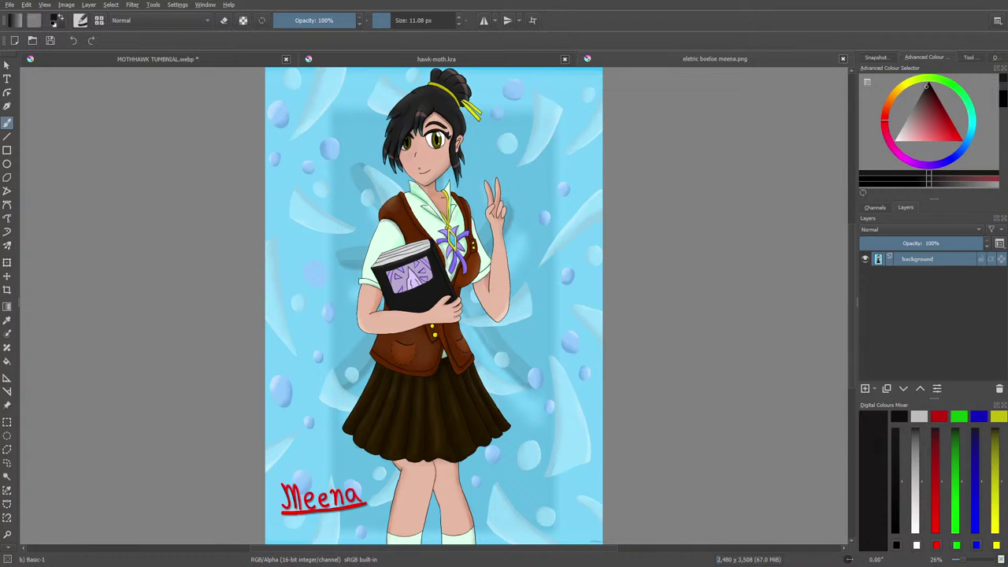
pyautogui.click(843, 60)
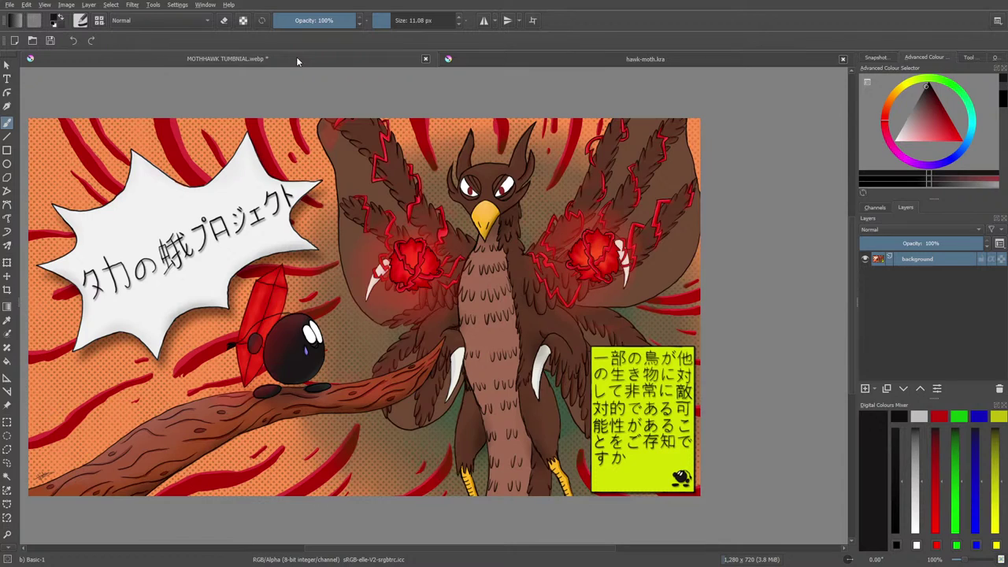
pyautogui.click(503, 58)
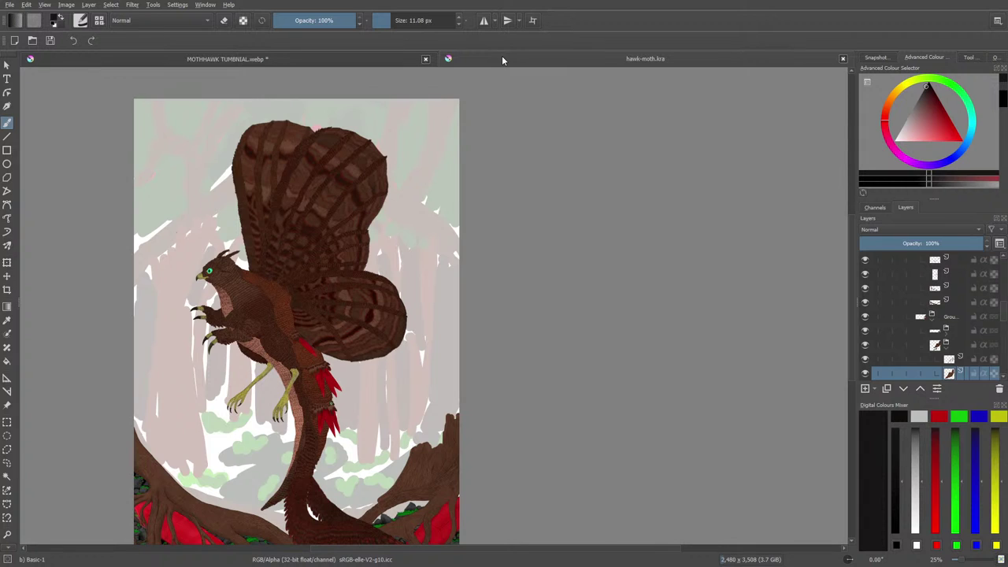
pyautogui.click(197, 59)
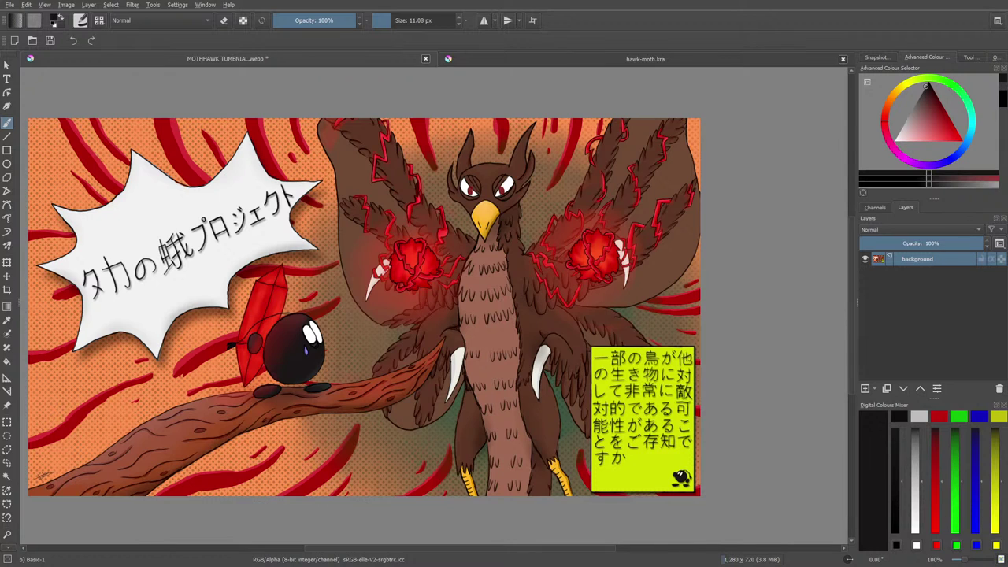
# View shineys bann suggestion.png from the ld folder and close it, and revisit hawk-moth.kra before returning to the thumbnail artwork.
pyautogui.click(33, 41)
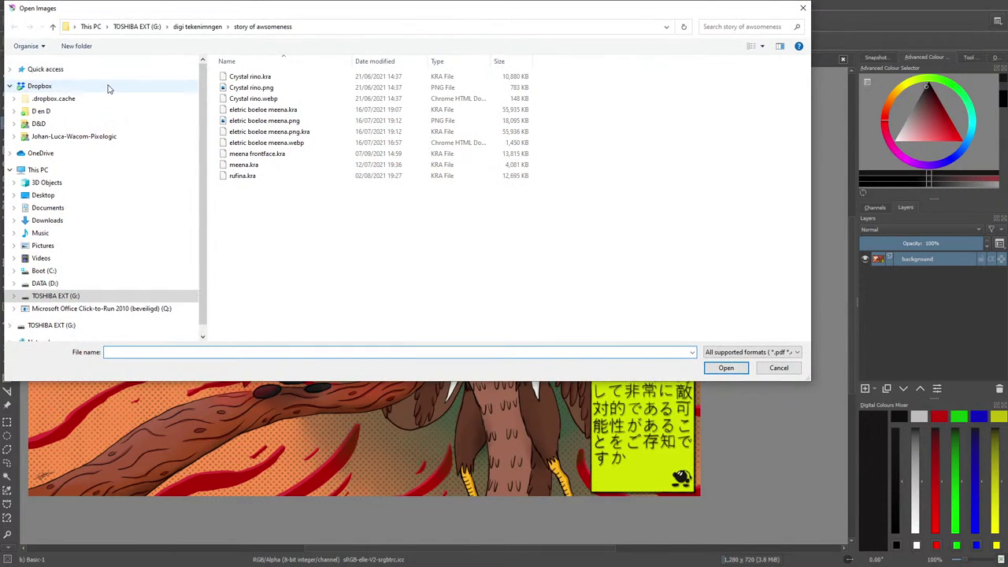
pyautogui.click(197, 27)
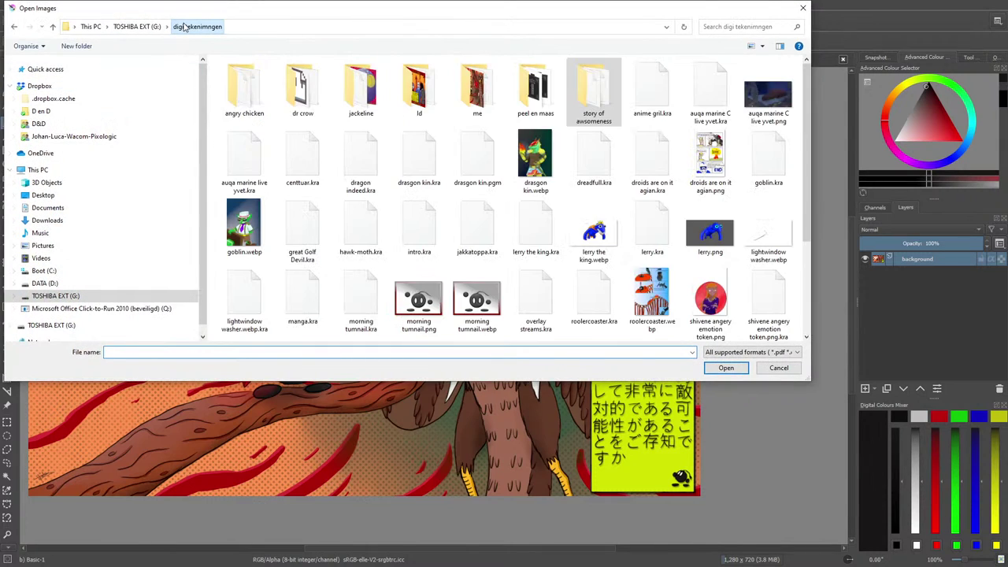
pyautogui.click(410, 96)
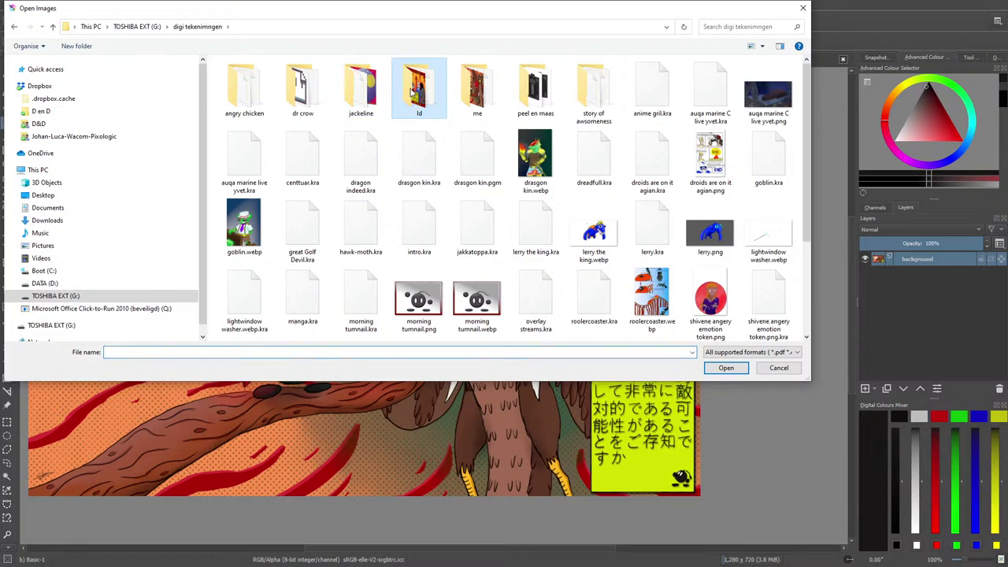
pyautogui.click(713, 369)
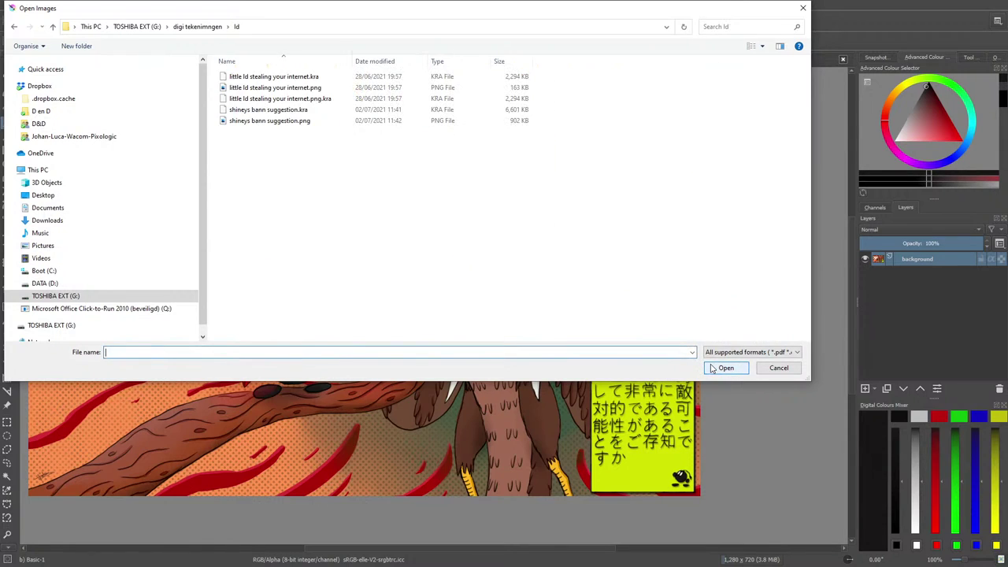
pyautogui.click(253, 123)
pyautogui.click(718, 364)
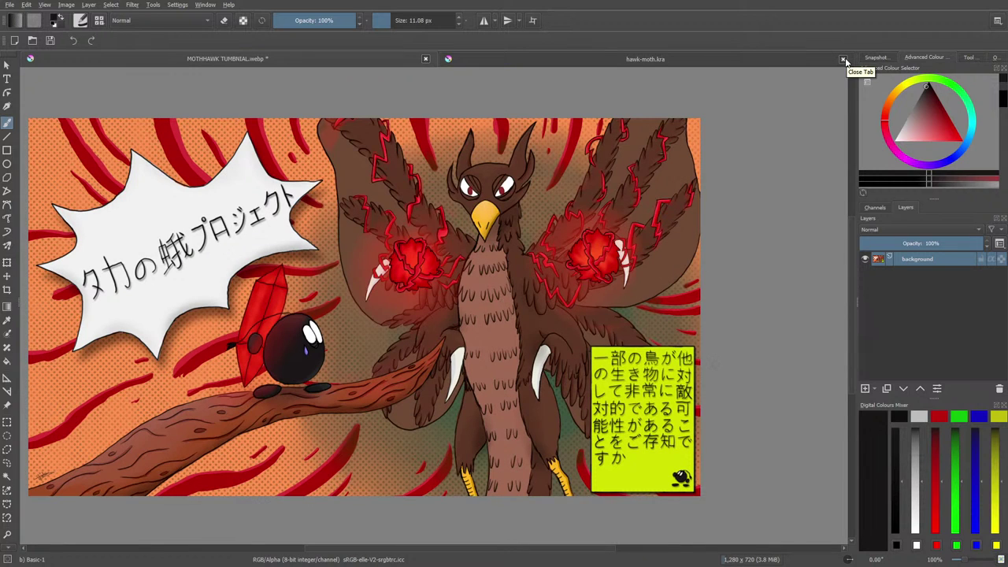
pyautogui.click(528, 55)
pyautogui.click(351, 60)
# Add a paint layer above the background and run the Eraser Circle brush across it at a size of 282.37 px.
pyautogui.press('e')
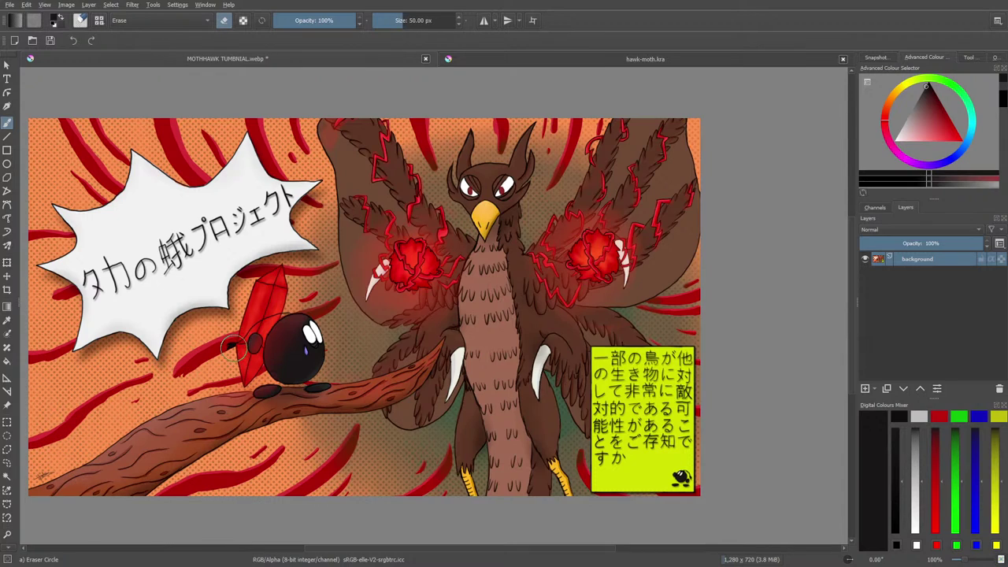
pyautogui.click(865, 388)
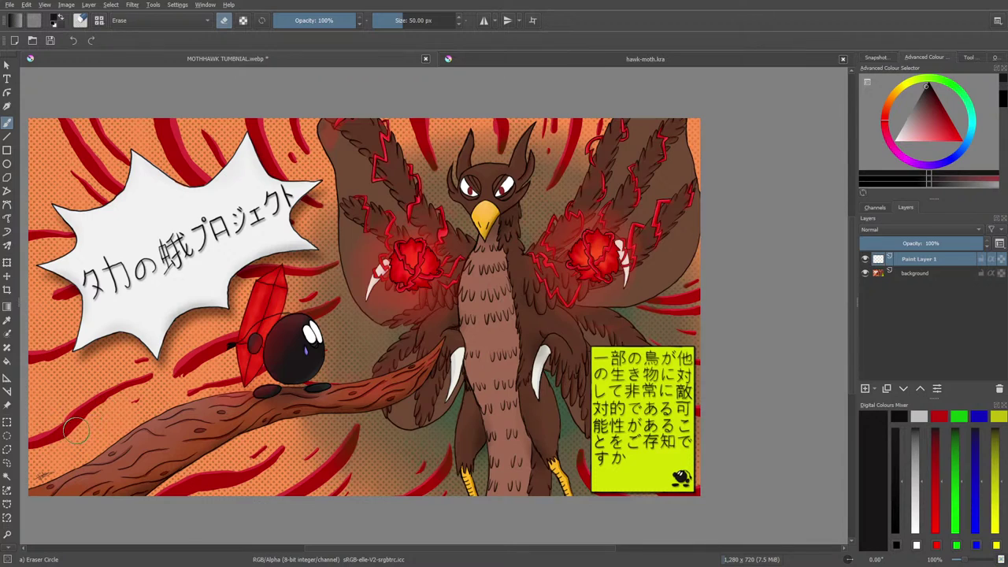
pyautogui.click(418, 18)
pyautogui.moveTo(418, 17); pyautogui.dragTo(432, 18)
pyautogui.moveTo(209, 291)
pyautogui.mouseDown()
pyautogui.moveTo(114, 182)
pyautogui.moveTo(207, 239)
pyautogui.moveTo(194, 161)
pyautogui.moveTo(223, 128)
pyautogui.mouseUp()
pyautogui.click(441, 308)
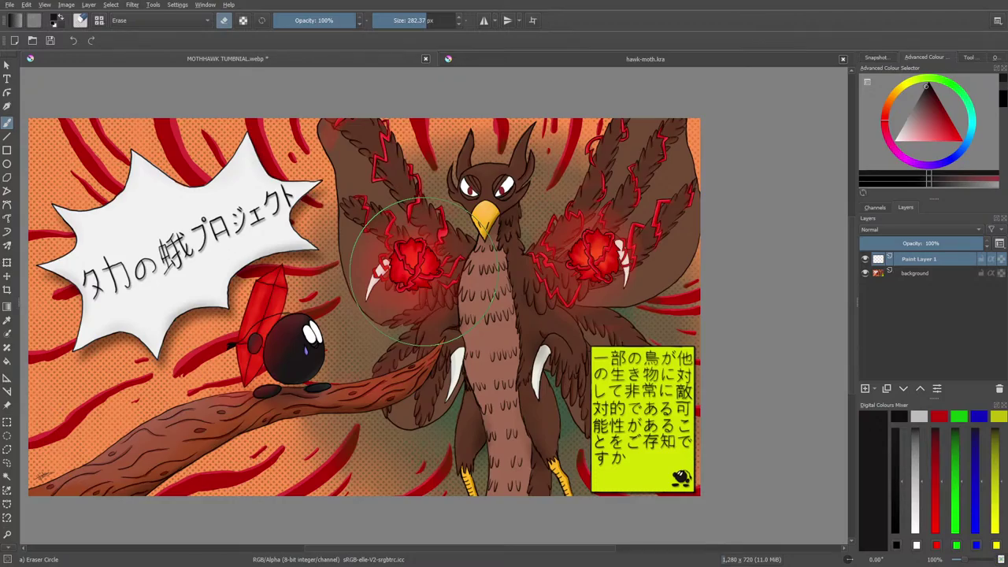
pyautogui.click(420, 269)
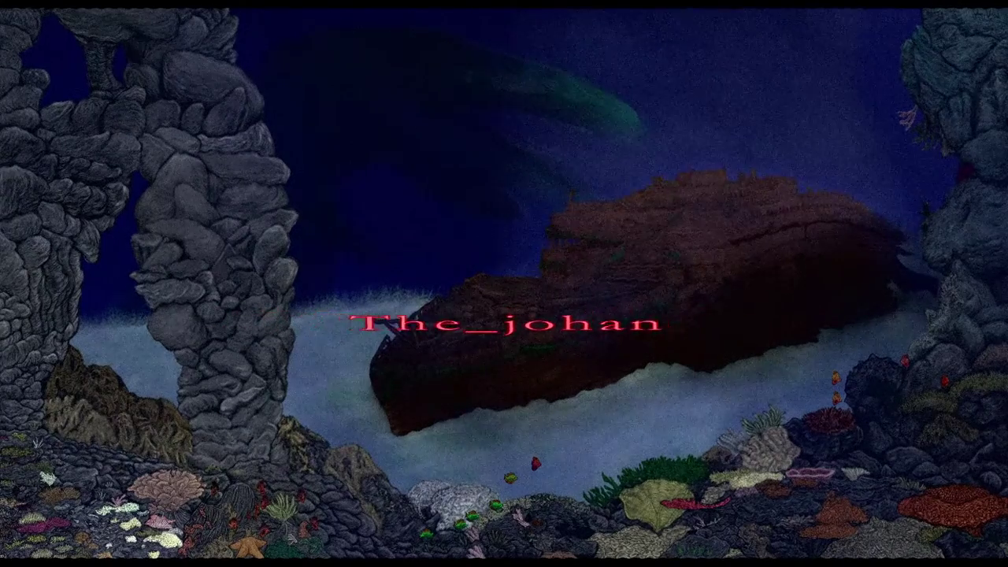